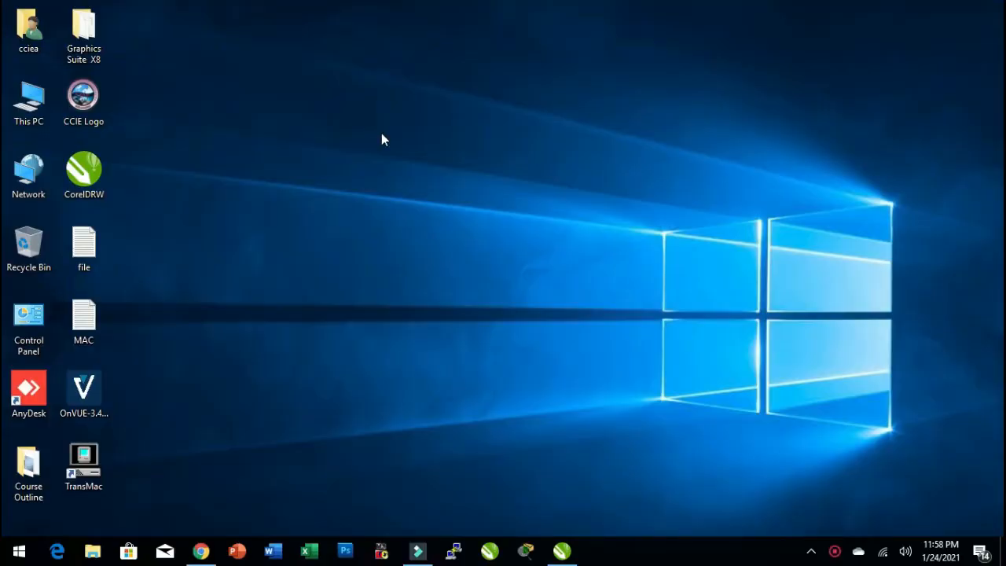
pyautogui.rightClick(310, 207)
pyautogui.click(353, 253)
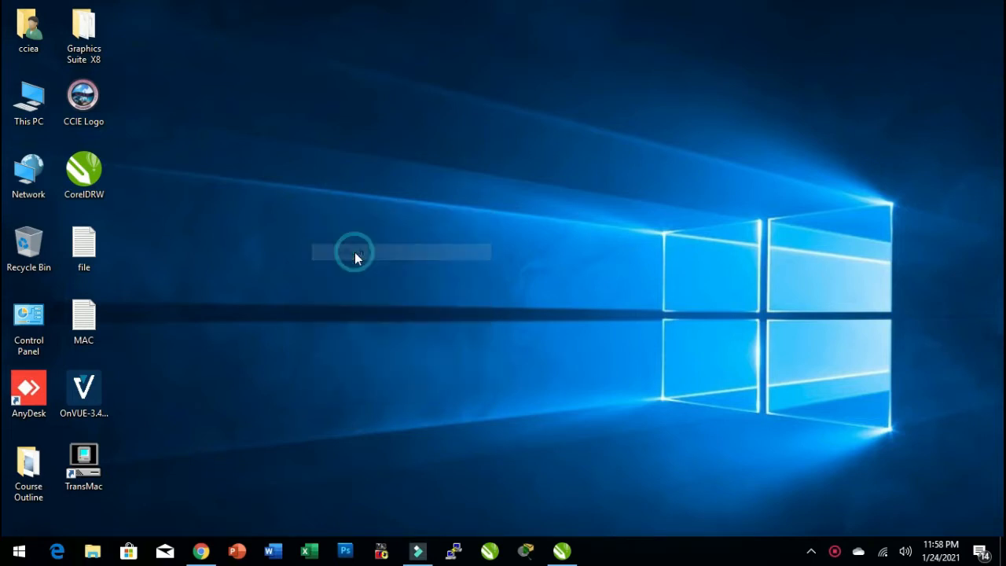
pyautogui.rightClick(259, 233)
pyautogui.click(302, 278)
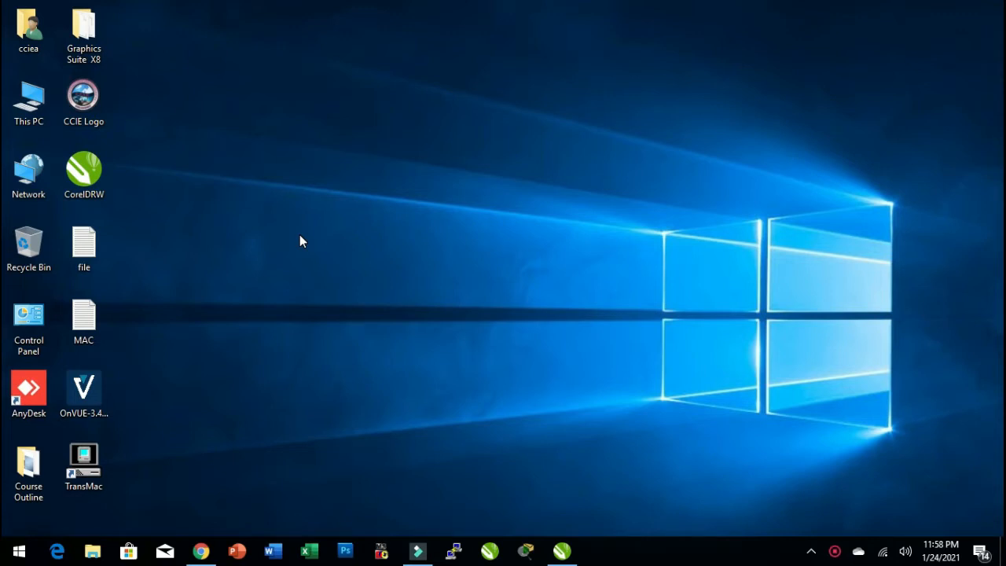
# Launch Paint by running mspaint.
pyautogui.press('super+r')
pyautogui.write('mspaint')
pyautogui.press('Return')
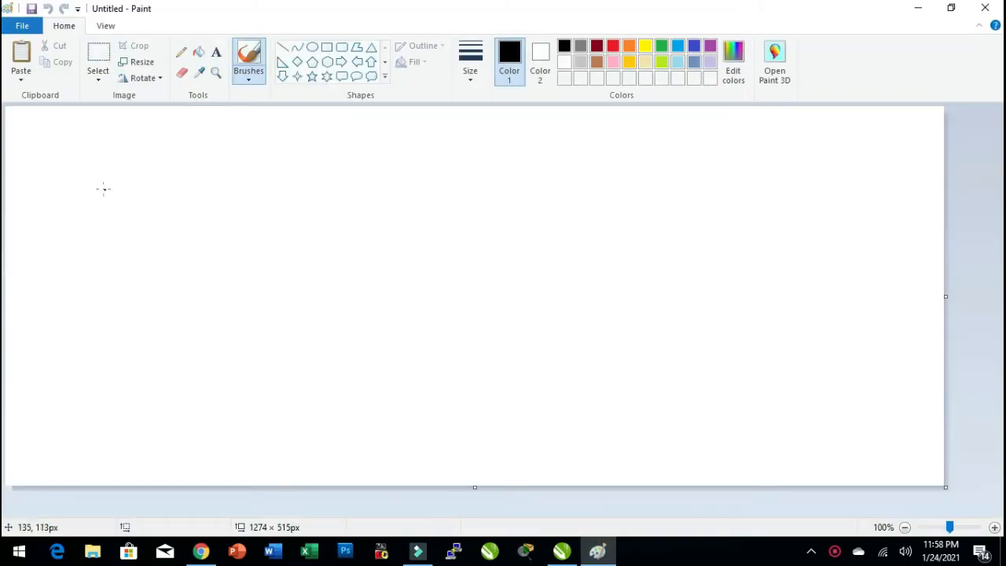
# Handwrite 'Desk Environment' across the top of the canvas with the brush.
pyautogui.moveTo(147, 169)
pyautogui.mouseDown()
pyautogui.moveTo(154, 195)
pyautogui.moveTo(190, 192)
pyautogui.moveTo(151, 197)
pyautogui.mouseUp()
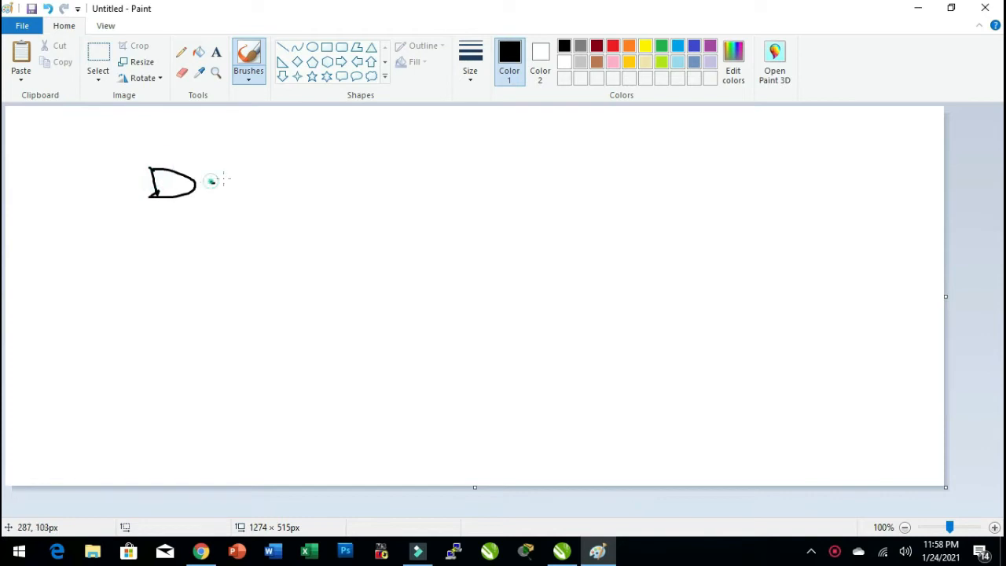
pyautogui.moveTo(209, 180)
pyautogui.mouseDown()
pyautogui.moveTo(251, 190)
pyautogui.moveTo(326, 184)
pyautogui.mouseUp()
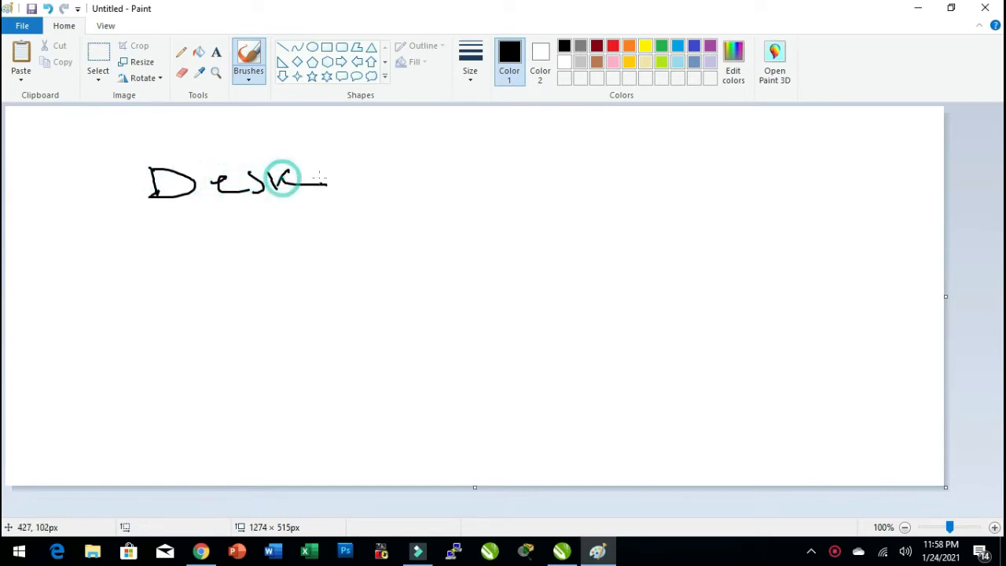
pyautogui.moveTo(373, 157)
pyautogui.mouseDown()
pyautogui.moveTo(395, 175)
pyautogui.moveTo(382, 148)
pyautogui.moveTo(398, 167)
pyautogui.mouseUp()
pyautogui.moveTo(403, 161)
pyautogui.mouseDown()
pyautogui.moveTo(405, 173)
pyautogui.moveTo(430, 173)
pyautogui.moveTo(432, 157)
pyautogui.moveTo(512, 151)
pyautogui.moveTo(583, 171)
pyautogui.moveTo(616, 163)
pyautogui.moveTo(609, 144)
pyautogui.mouseUp()
pyautogui.click(547, 182)
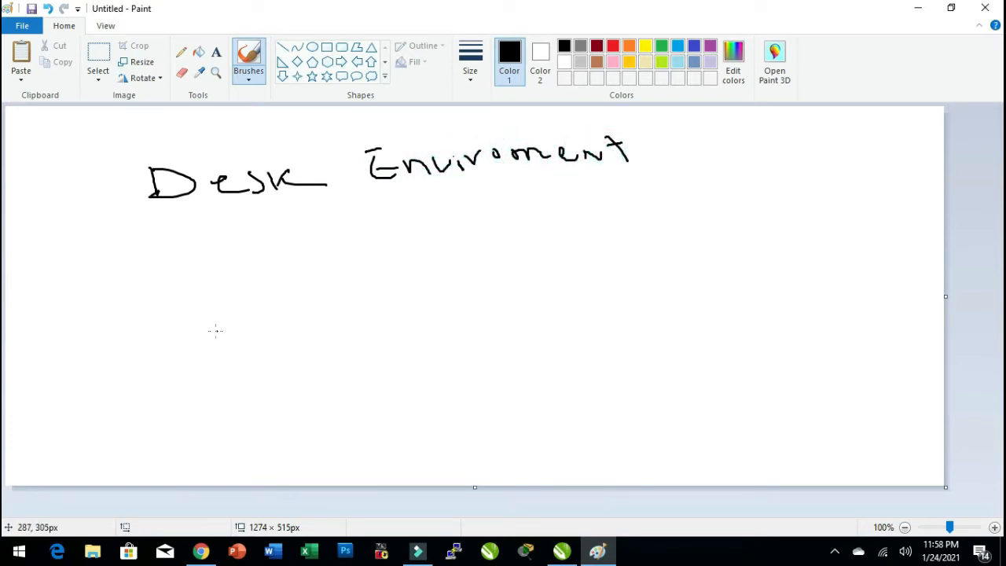
# Handwrite 'Windows' with 'KDE' beneath it on the left side of the canvas.
pyautogui.moveTo(154, 305)
pyautogui.mouseDown()
pyautogui.moveTo(225, 293)
pyautogui.moveTo(233, 279)
pyautogui.mouseUp()
pyautogui.moveTo(264, 283)
pyautogui.mouseDown()
pyautogui.moveTo(264, 293)
pyautogui.moveTo(292, 274)
pyautogui.moveTo(324, 286)
pyautogui.mouseUp()
pyautogui.click(267, 269)
pyautogui.moveTo(369, 267)
pyautogui.mouseDown()
pyautogui.moveTo(359, 250)
pyautogui.moveTo(396, 267)
pyautogui.moveTo(467, 250)
pyautogui.moveTo(472, 268)
pyautogui.mouseUp()
pyautogui.moveTo(273, 355); pyautogui.dragTo(301, 399)
pyautogui.moveTo(308, 355)
pyautogui.mouseDown()
pyautogui.moveTo(289, 375)
pyautogui.moveTo(357, 384)
pyautogui.moveTo(371, 368)
pyautogui.mouseUp()
pyautogui.moveTo(403, 329)
pyautogui.mouseDown()
pyautogui.moveTo(425, 363)
pyautogui.moveTo(418, 351)
pyautogui.mouseUp()
# Handwrite 'Linux' with 'KDE' beneath it on the right side of the canvas.
pyautogui.moveTo(625, 204)
pyautogui.mouseDown()
pyautogui.moveTo(635, 244)
pyautogui.moveTo(653, 239)
pyautogui.mouseUp()
pyautogui.moveTo(656, 228)
pyautogui.mouseDown()
pyautogui.moveTo(667, 241)
pyautogui.moveTo(717, 235)
pyautogui.mouseUp()
pyautogui.click(655, 214)
pyautogui.moveTo(721, 227)
pyautogui.mouseDown()
pyautogui.moveTo(750, 235)
pyautogui.moveTo(780, 218)
pyautogui.moveTo(810, 236)
pyautogui.moveTo(793, 249)
pyautogui.mouseUp()
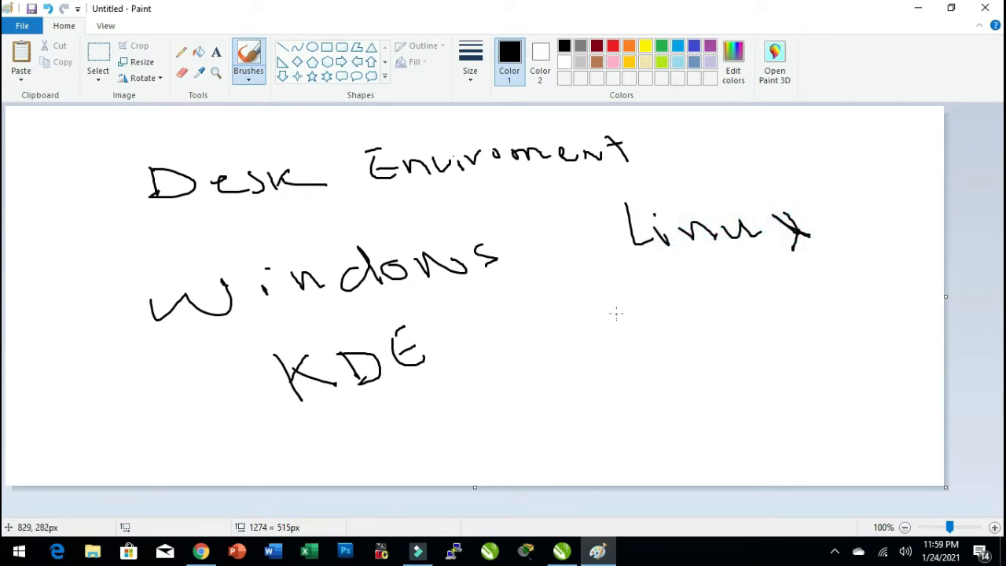
pyautogui.moveTo(617, 310); pyautogui.dragTo(637, 343)
pyautogui.moveTo(658, 304)
pyautogui.mouseDown()
pyautogui.moveTo(637, 325)
pyautogui.moveTo(688, 328)
pyautogui.mouseUp()
pyautogui.moveTo(689, 303)
pyautogui.mouseDown()
pyautogui.moveTo(705, 327)
pyautogui.moveTo(727, 328)
pyautogui.mouseUp()
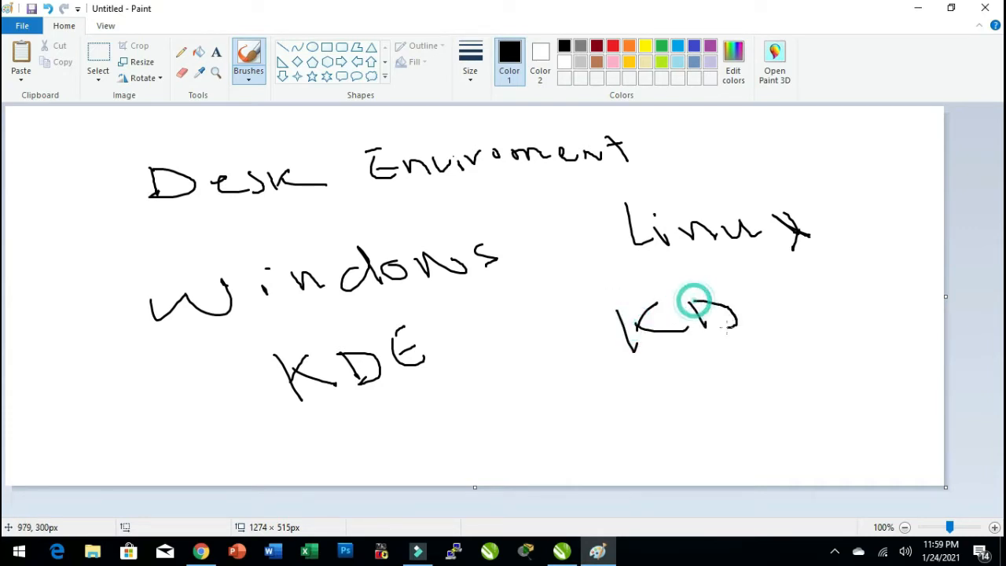
pyautogui.moveTo(772, 277)
pyautogui.mouseDown()
pyautogui.moveTo(758, 292)
pyautogui.moveTo(778, 311)
pyautogui.moveTo(764, 294)
pyautogui.mouseUp()
# Handwrite 'Gnome' under the right-hand 'KDE'.
pyautogui.moveTo(655, 367)
pyautogui.mouseDown()
pyautogui.moveTo(683, 396)
pyautogui.moveTo(691, 422)
pyautogui.mouseUp()
pyautogui.moveTo(692, 388); pyautogui.dragTo(698, 385)
pyautogui.moveTo(708, 382)
pyautogui.mouseDown()
pyautogui.moveTo(715, 393)
pyautogui.moveTo(732, 386)
pyautogui.mouseUp()
pyautogui.moveTo(737, 375); pyautogui.dragTo(746, 376)
pyautogui.moveTo(745, 373)
pyautogui.mouseDown()
pyautogui.moveTo(773, 369)
pyautogui.moveTo(782, 381)
pyautogui.mouseUp()
pyautogui.moveTo(786, 365); pyautogui.dragTo(803, 355)
pyautogui.click(809, 352)
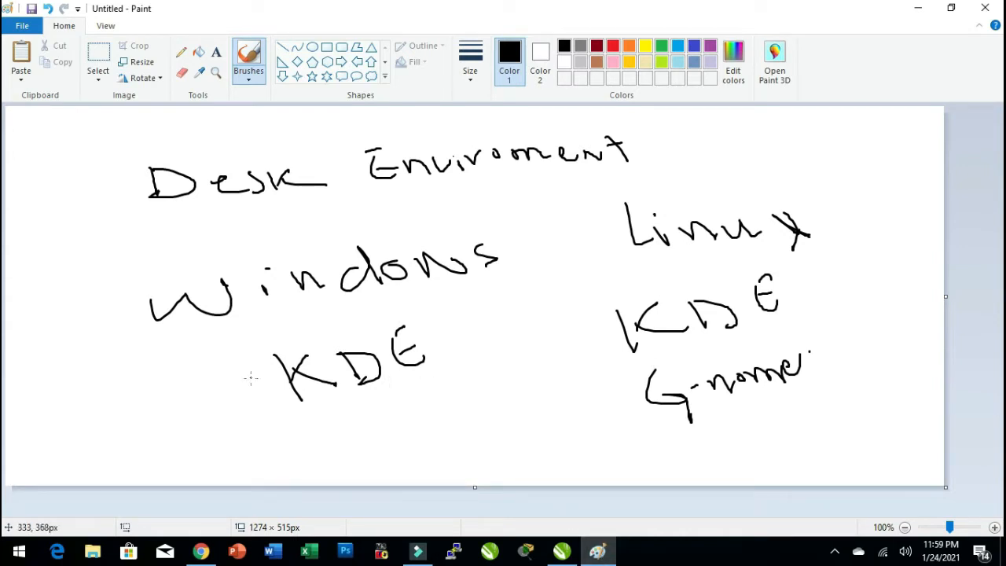
# Open a fresh Paint canvas by running mspaint and handwrite 'Physical' and an underlined 'Windows' across the top.
pyautogui.press('super+r')
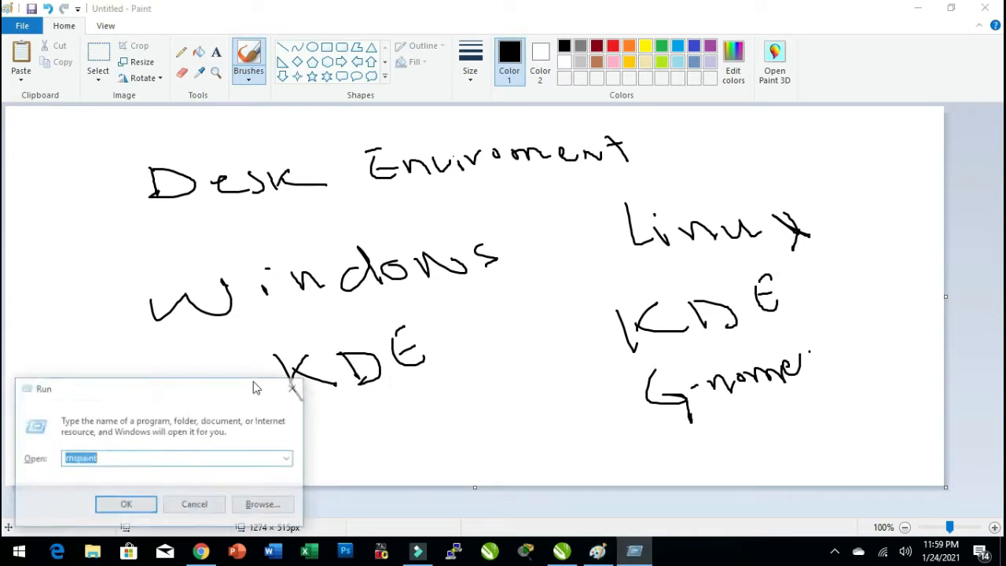
pyautogui.press('Return')
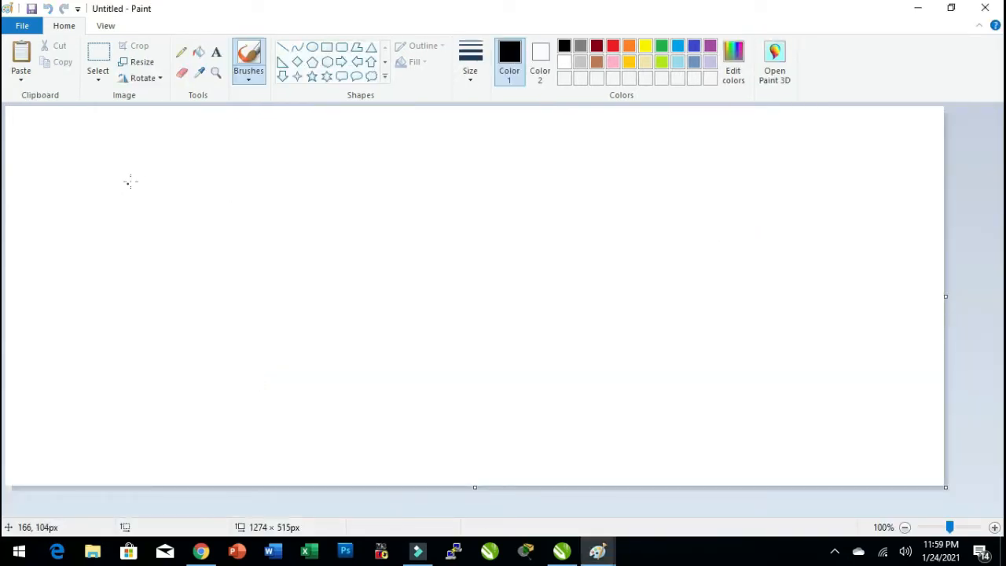
pyautogui.moveTo(158, 154)
pyautogui.mouseDown()
pyautogui.moveTo(177, 208)
pyautogui.moveTo(177, 182)
pyautogui.moveTo(235, 160)
pyautogui.moveTo(288, 203)
pyautogui.moveTo(277, 169)
pyautogui.moveTo(290, 179)
pyautogui.mouseUp()
pyautogui.moveTo(330, 154); pyautogui.dragTo(331, 167)
pyautogui.moveTo(375, 151)
pyautogui.mouseDown()
pyautogui.moveTo(366, 157)
pyautogui.moveTo(419, 175)
pyautogui.moveTo(512, 183)
pyautogui.mouseUp()
pyautogui.moveTo(530, 182)
pyautogui.mouseDown()
pyautogui.moveTo(536, 199)
pyautogui.moveTo(633, 195)
pyautogui.moveTo(661, 182)
pyautogui.moveTo(695, 189)
pyautogui.moveTo(717, 174)
pyautogui.mouseUp()
pyautogui.click(528, 174)
pyautogui.moveTo(722, 158)
pyautogui.mouseDown()
pyautogui.moveTo(742, 195)
pyautogui.moveTo(762, 174)
pyautogui.mouseUp()
pyautogui.moveTo(583, 237); pyautogui.dragTo(713, 221)
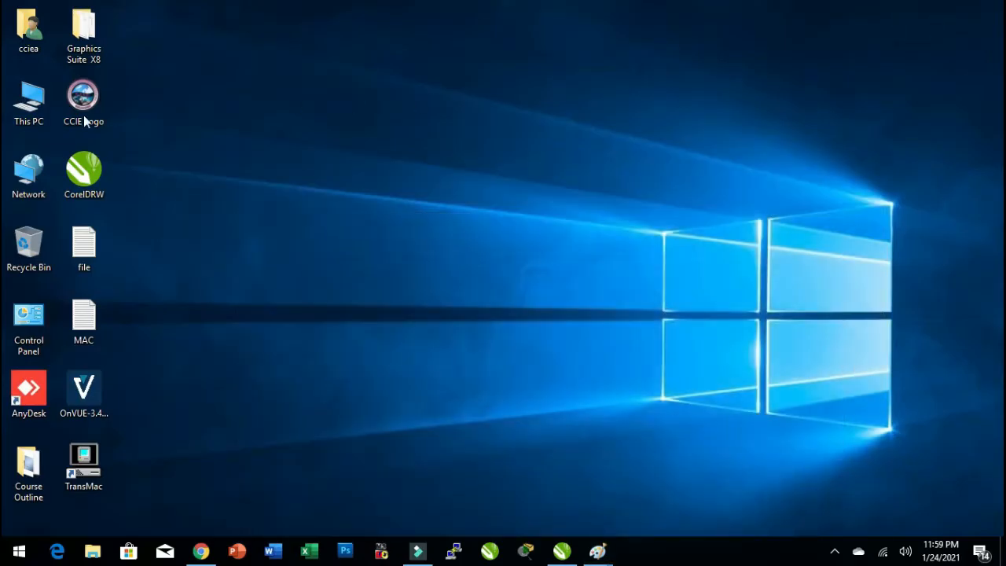
# Open This PC's properties to view the computer's Windows edition and system specifications, then close the window.
pyautogui.rightClick(34, 114)
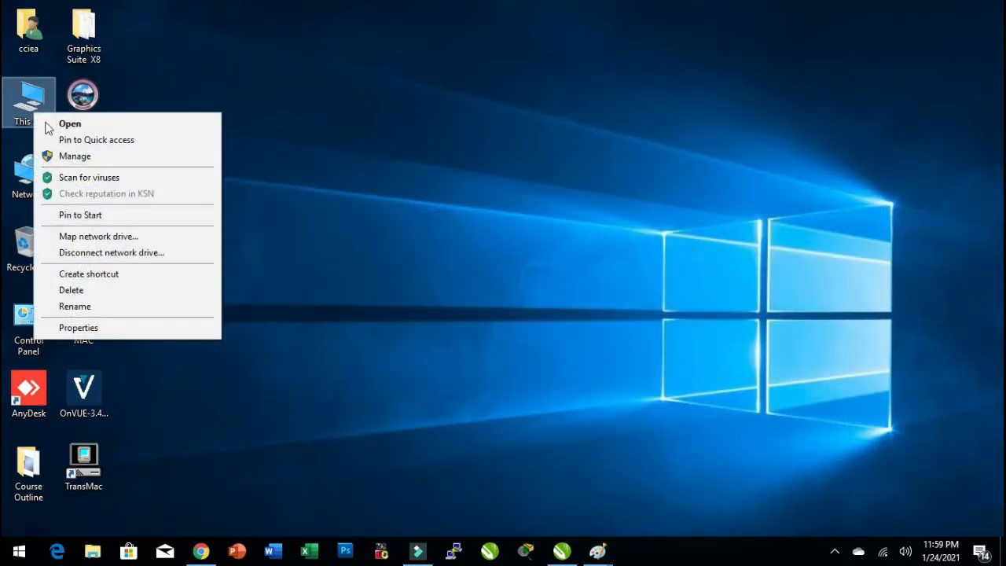
pyautogui.click(128, 328)
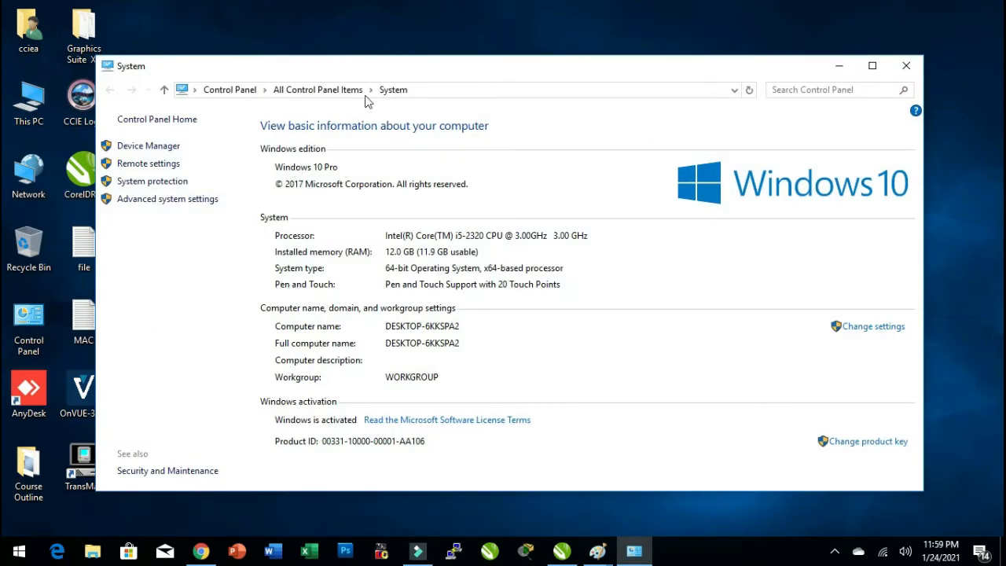
pyautogui.doubleClick(382, 65)
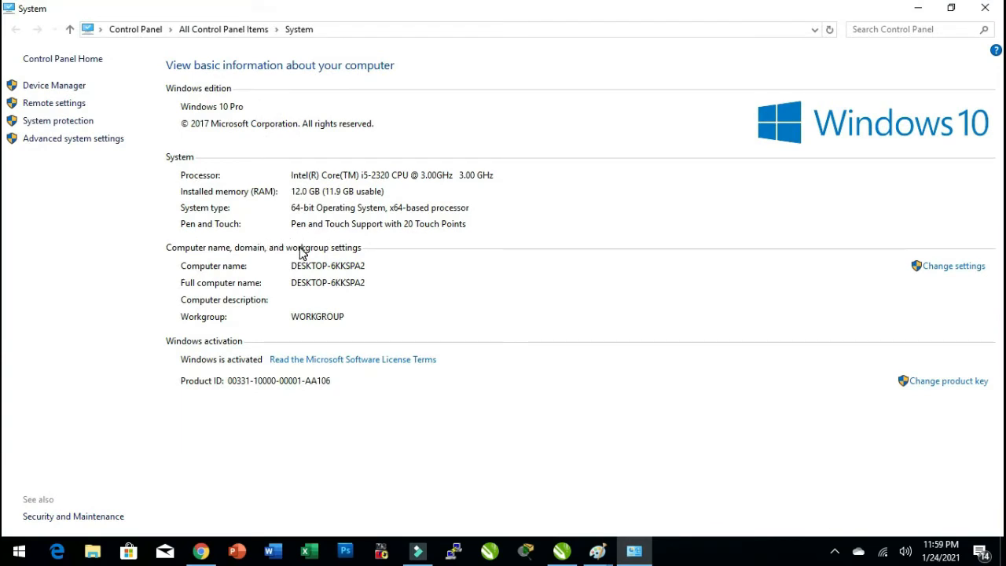
pyautogui.click(292, 209)
pyautogui.click(985, 8)
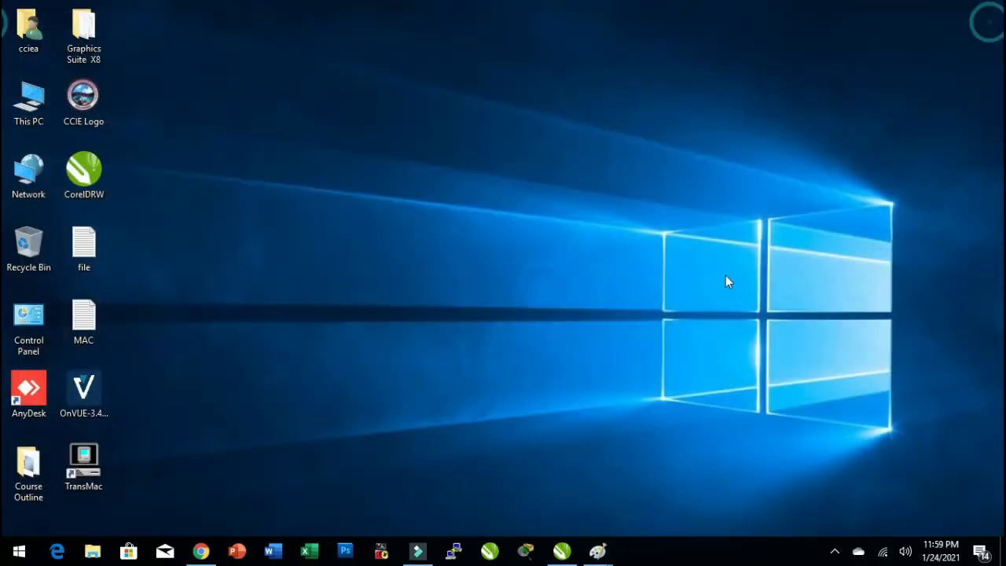
# Return to the Paint window and handwrite 'Linux' on the left side of the canvas.
pyautogui.moveTo(598, 552)
pyautogui.click(640, 507)
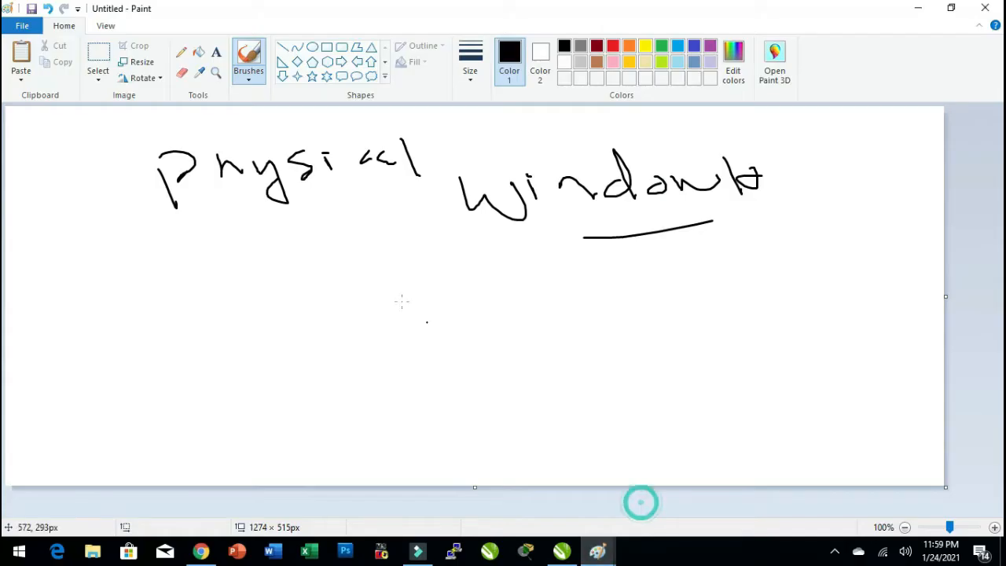
pyautogui.moveTo(50, 281)
pyautogui.mouseDown()
pyautogui.moveTo(80, 306)
pyautogui.moveTo(138, 288)
pyautogui.moveTo(150, 272)
pyautogui.mouseUp()
pyautogui.click(81, 278)
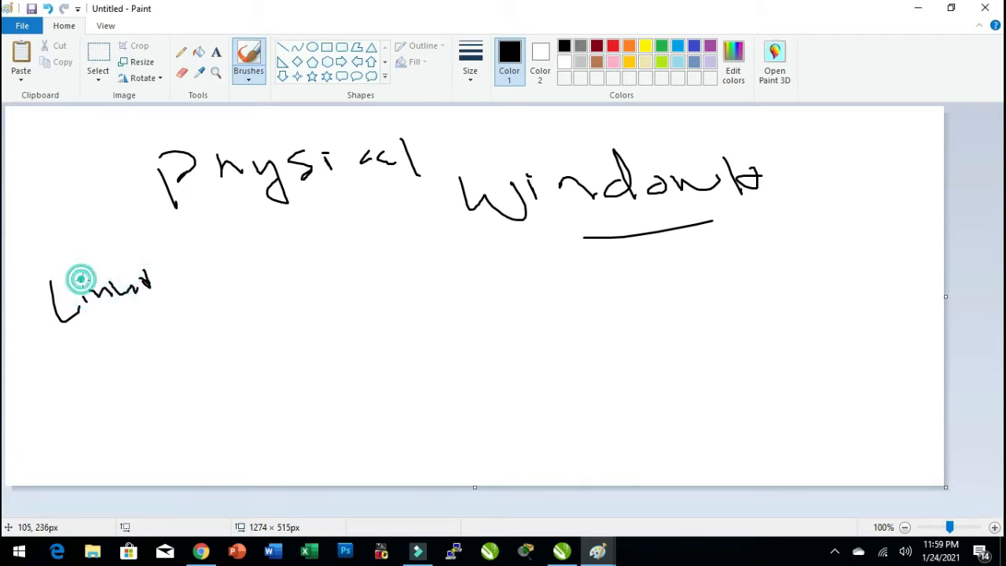
# Add '/Linux' after the underlined 'Windows' and draw tick marks above 'Physical' and 'Linux'.
pyautogui.moveTo(511, 234); pyautogui.dragTo(640, 233)
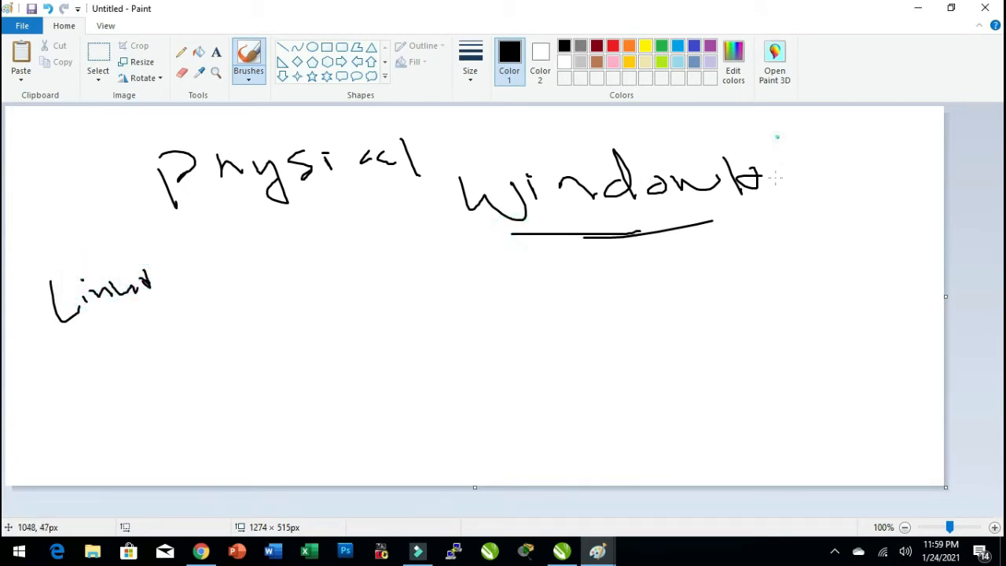
pyautogui.moveTo(778, 138); pyautogui.dragTo(768, 220)
pyautogui.moveTo(793, 154)
pyautogui.mouseDown()
pyautogui.moveTo(808, 197)
pyautogui.moveTo(865, 188)
pyautogui.moveTo(885, 167)
pyautogui.mouseUp()
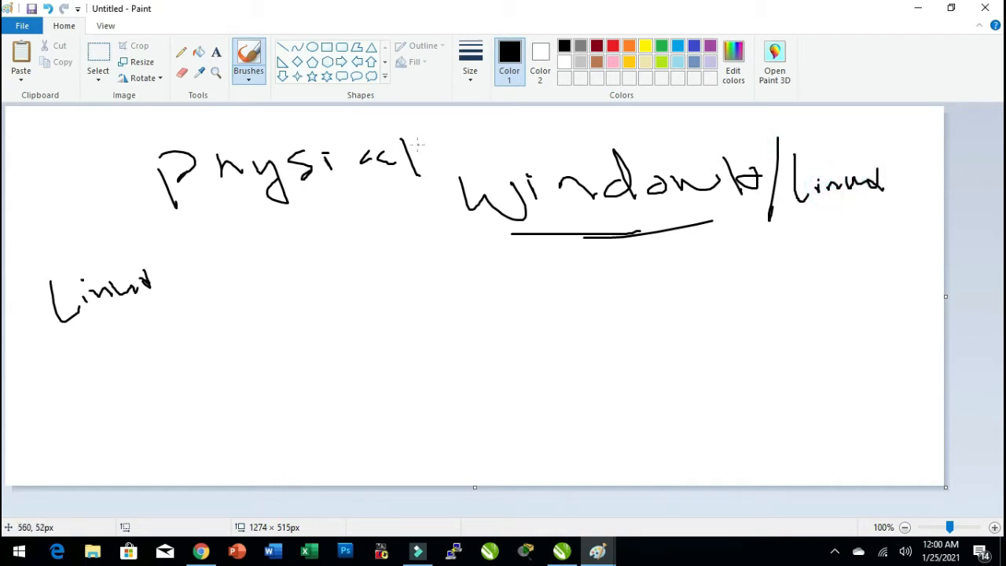
pyautogui.moveTo(439, 132); pyautogui.dragTo(486, 107)
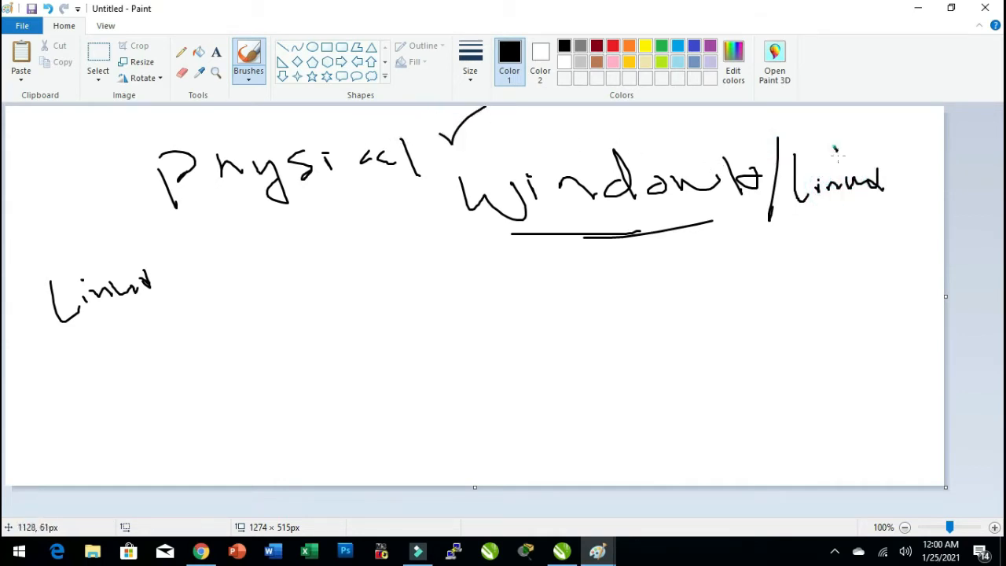
pyautogui.moveTo(835, 148); pyautogui.dragTo(862, 136)
# Handwrite 'Virtual Machine', 'Oracle Virtual' and 'VMware' stacked on the right side of the canvas.
pyautogui.moveTo(515, 300)
pyautogui.mouseDown()
pyautogui.moveTo(541, 297)
pyautogui.moveTo(564, 321)
pyautogui.moveTo(611, 295)
pyautogui.moveTo(646, 324)
pyautogui.mouseUp()
pyautogui.moveTo(626, 278)
pyautogui.mouseDown()
pyautogui.moveTo(652, 287)
pyautogui.moveTo(737, 274)
pyautogui.moveTo(826, 280)
pyautogui.moveTo(862, 246)
pyautogui.moveTo(929, 259)
pyautogui.moveTo(943, 248)
pyautogui.mouseUp()
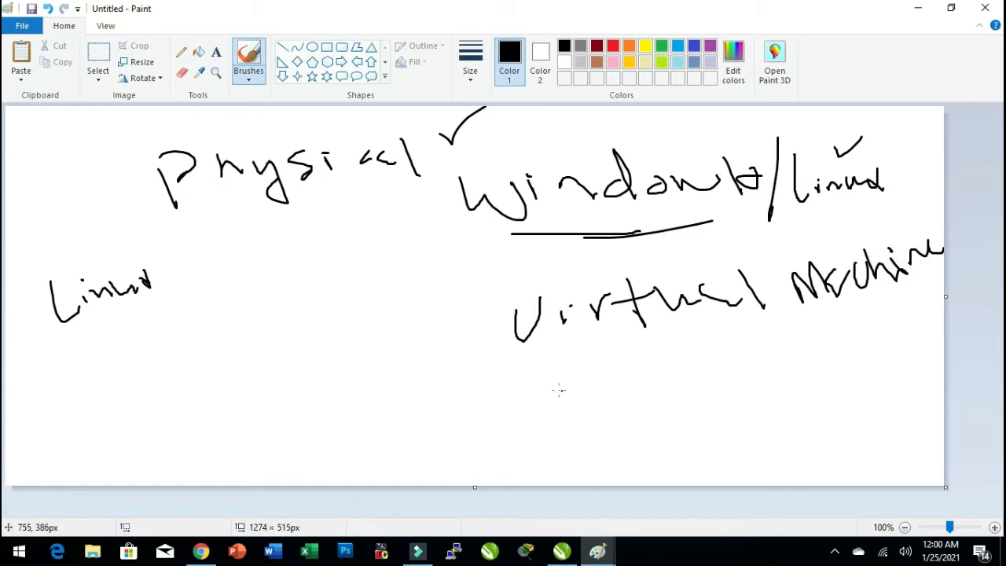
pyautogui.moveTo(532, 387)
pyautogui.mouseDown()
pyautogui.moveTo(714, 359)
pyautogui.moveTo(733, 366)
pyautogui.moveTo(779, 343)
pyautogui.moveTo(797, 363)
pyautogui.moveTo(844, 334)
pyautogui.moveTo(894, 335)
pyautogui.moveTo(910, 321)
pyautogui.moveTo(915, 333)
pyautogui.mouseUp()
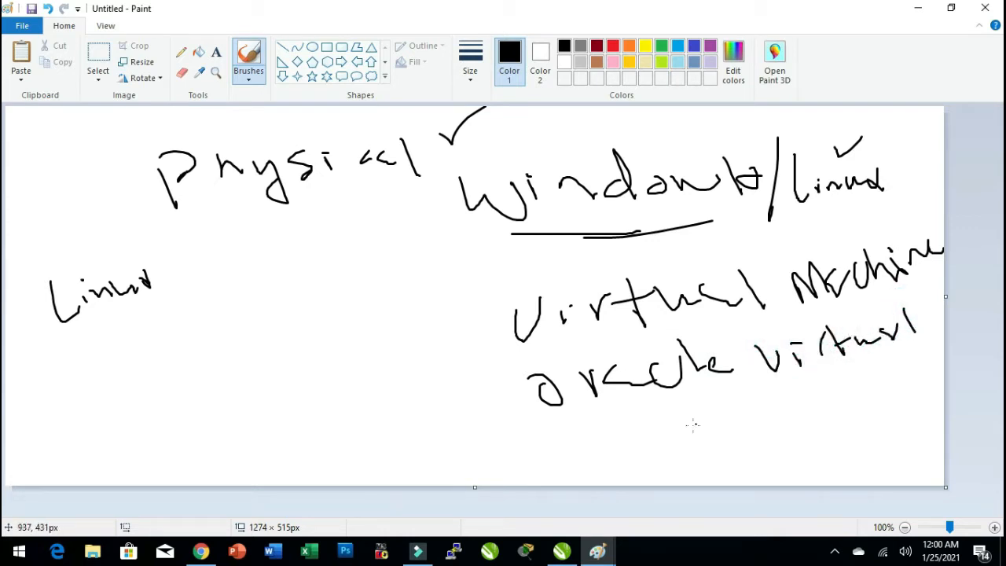
pyautogui.moveTo(601, 436)
pyautogui.mouseDown()
pyautogui.moveTo(604, 444)
pyautogui.moveTo(631, 434)
pyautogui.mouseUp()
pyautogui.moveTo(646, 454)
pyautogui.mouseDown()
pyautogui.moveTo(652, 433)
pyautogui.moveTo(723, 431)
pyautogui.moveTo(731, 415)
pyautogui.moveTo(794, 398)
pyautogui.moveTo(835, 405)
pyautogui.mouseUp()
# Handwrite 'Hyper-V' in the middle of the canvas and encircle it twice.
pyautogui.moveTo(223, 332); pyautogui.dragTo(251, 377)
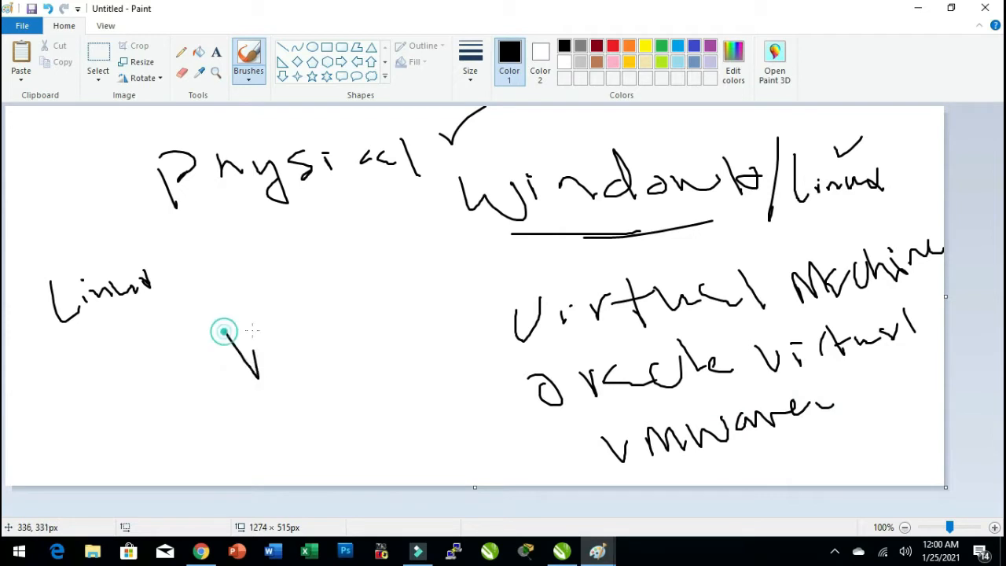
pyautogui.moveTo(251, 321)
pyautogui.mouseDown()
pyautogui.moveTo(279, 360)
pyautogui.moveTo(265, 340)
pyautogui.mouseUp()
pyautogui.moveTo(276, 337); pyautogui.dragTo(289, 334)
pyautogui.moveTo(305, 307)
pyautogui.mouseDown()
pyautogui.moveTo(318, 333)
pyautogui.moveTo(329, 308)
pyautogui.mouseUp()
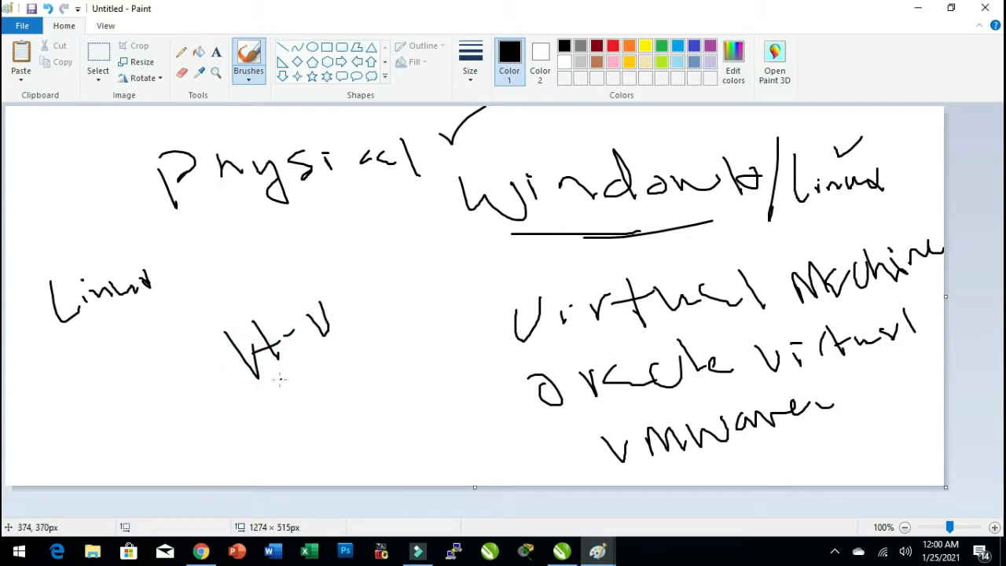
pyautogui.moveTo(265, 383)
pyautogui.mouseDown()
pyautogui.moveTo(180, 337)
pyautogui.moveTo(244, 385)
pyautogui.moveTo(275, 374)
pyautogui.mouseUp()
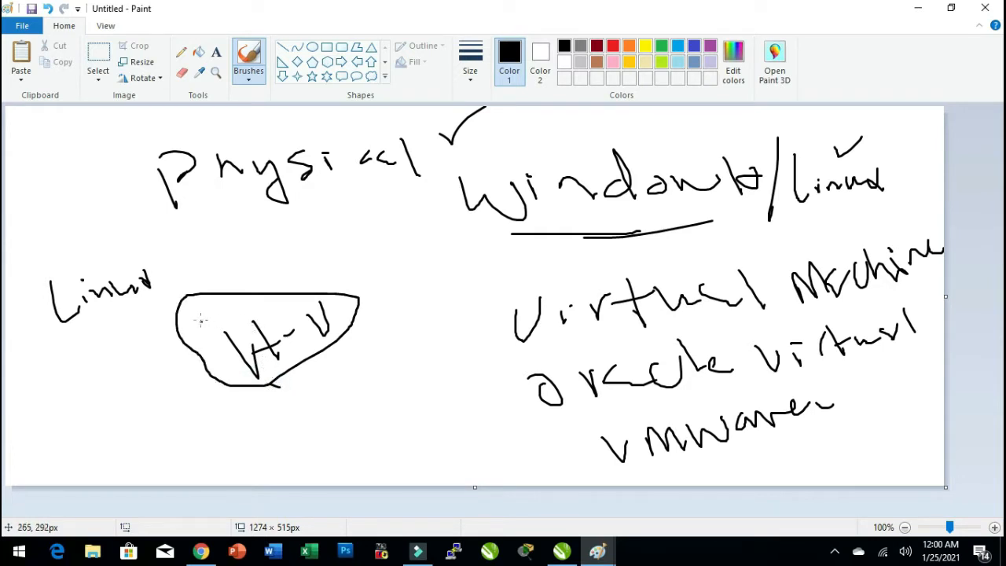
pyautogui.moveTo(201, 321)
pyautogui.mouseDown()
pyautogui.moveTo(307, 257)
pyautogui.moveTo(334, 338)
pyautogui.moveTo(264, 388)
pyautogui.moveTo(214, 348)
pyautogui.mouseUp()
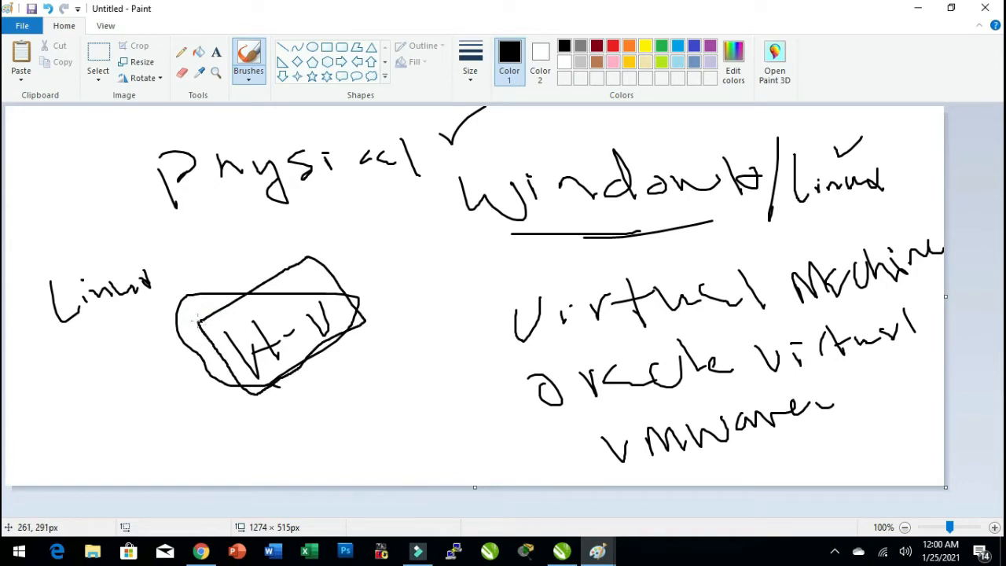
# Open Control Panel's Programs and Features and launch Turn Windows features on or off.
pyautogui.press('super+d')
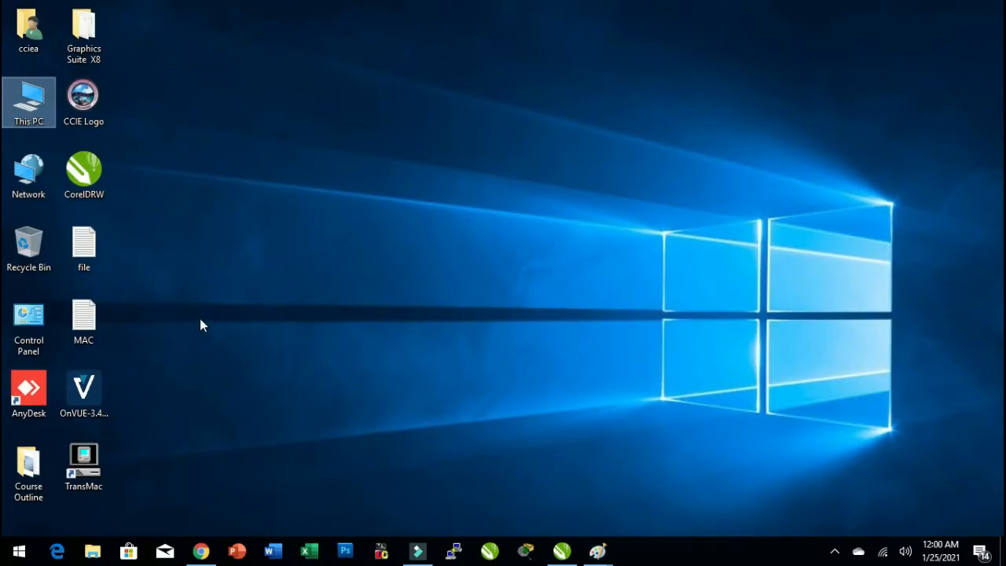
pyautogui.doubleClick(30, 319)
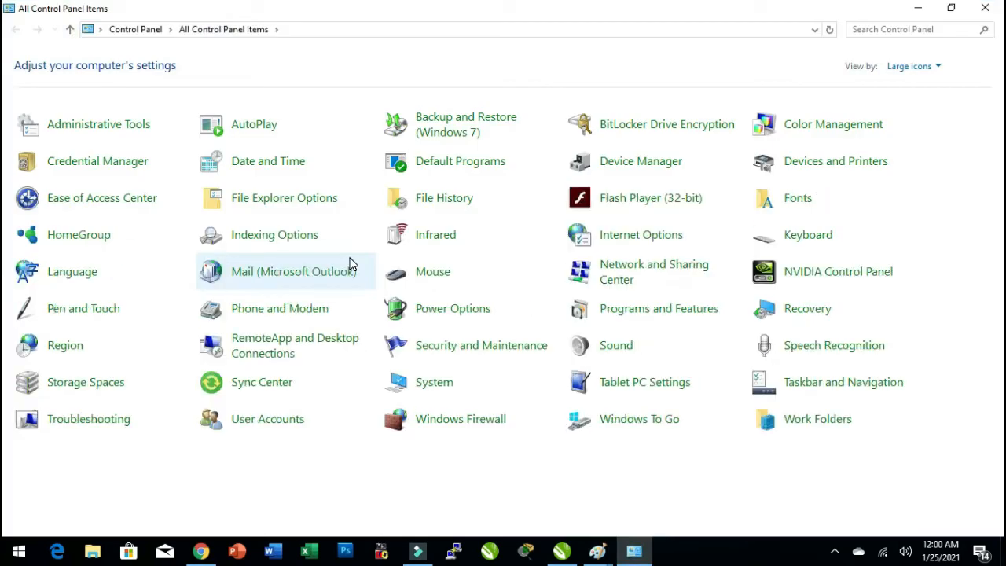
pyautogui.click(629, 313)
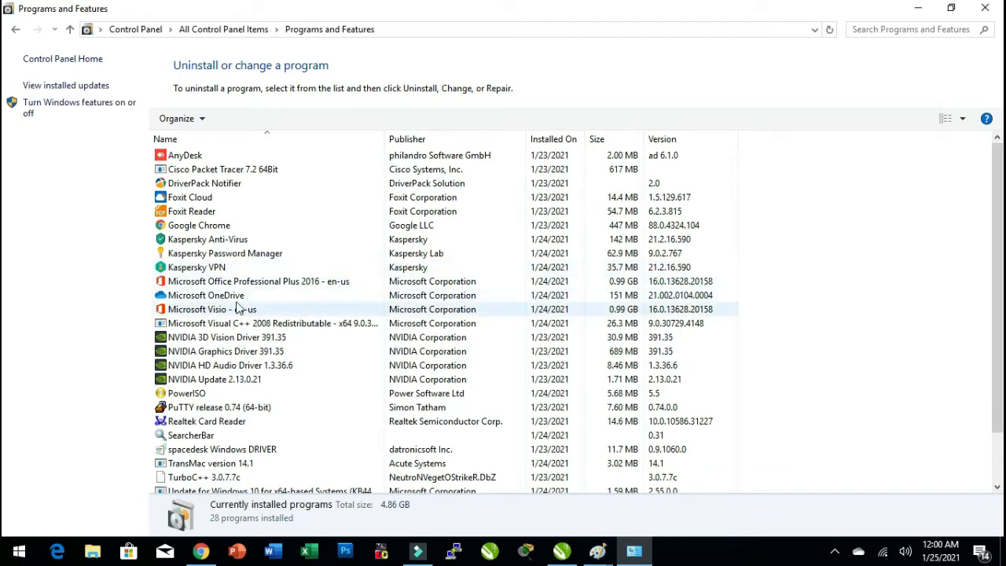
pyautogui.click(73, 110)
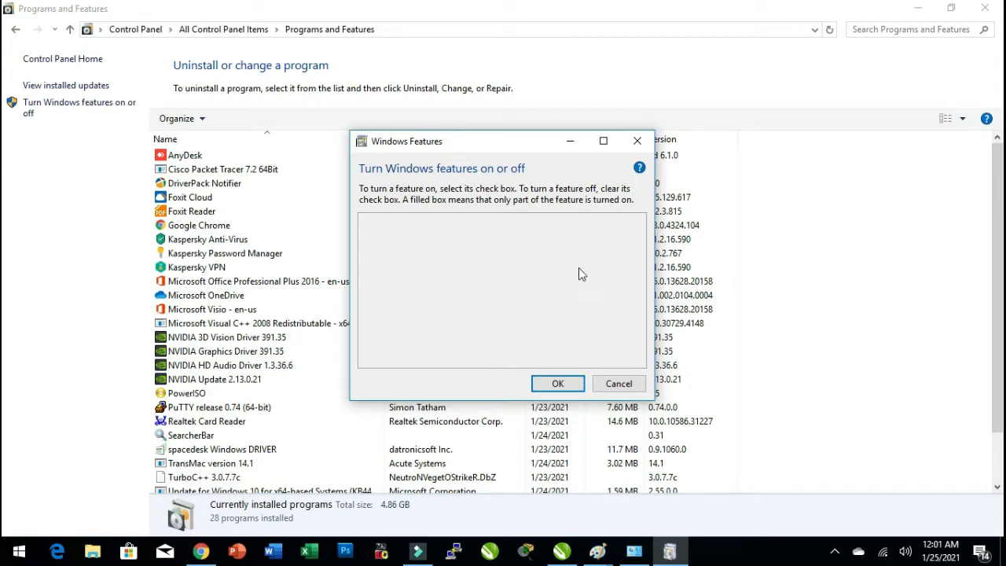
# Inspect the Hyper-V feature and its components in Windows Features, then cancel the dialog and close Programs and Features.
pyautogui.click(758, 267)
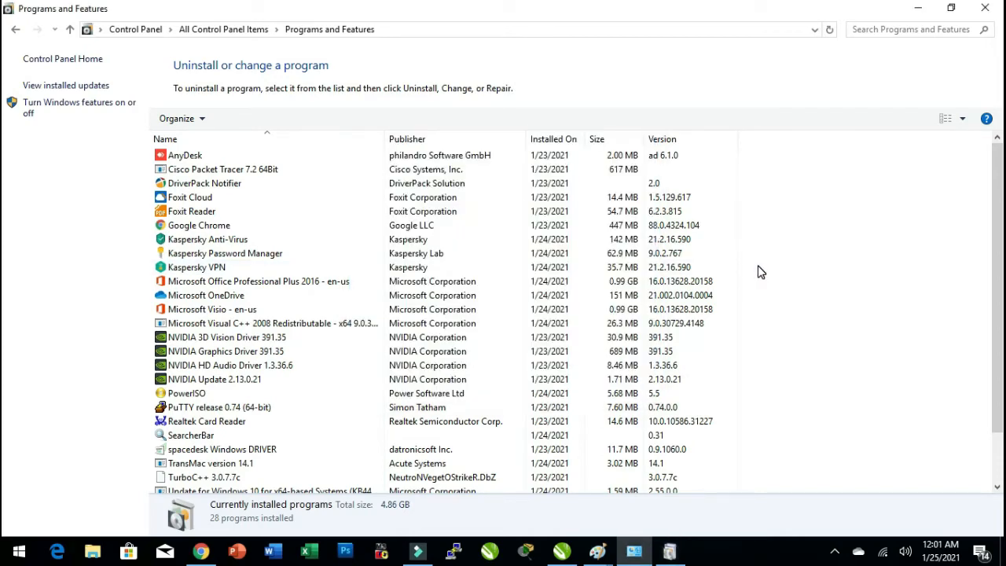
pyautogui.press('alt')
pyautogui.click(678, 555)
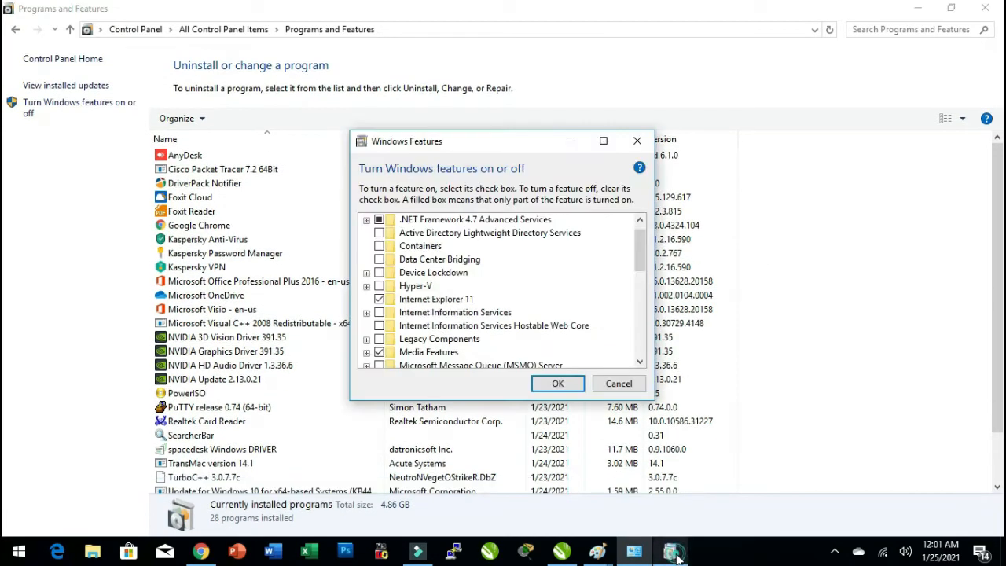
pyautogui.click(379, 286)
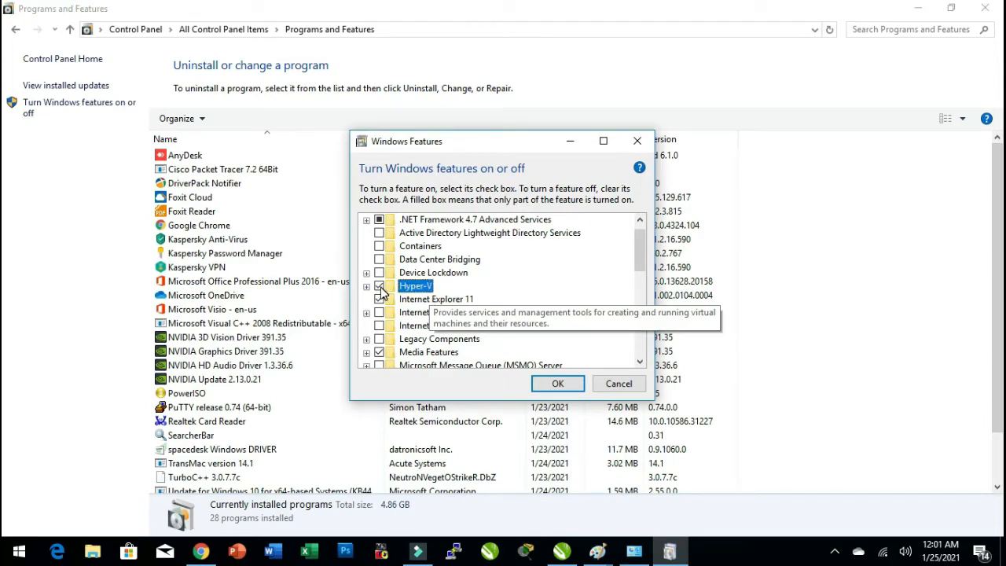
pyautogui.click(366, 286)
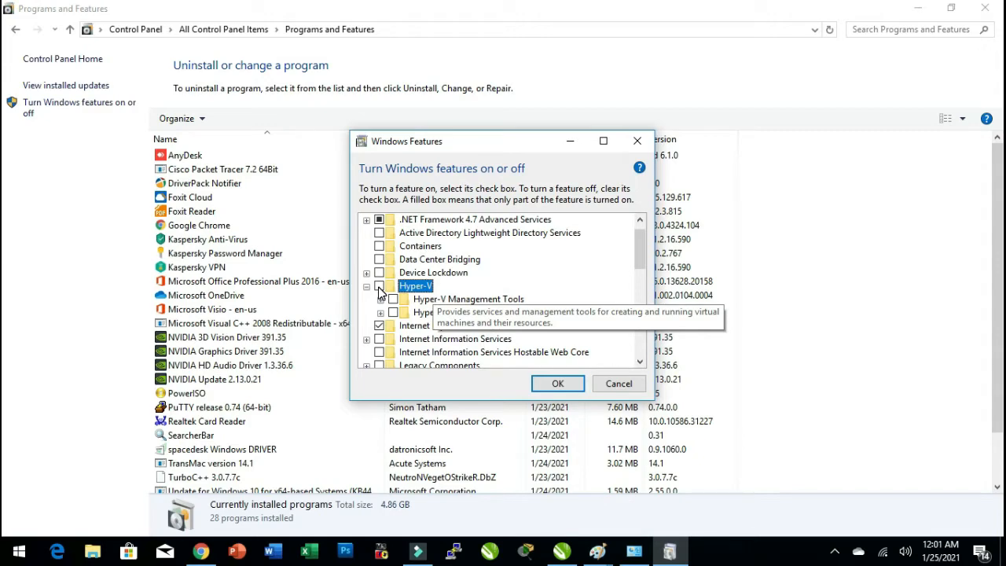
pyautogui.click(617, 383)
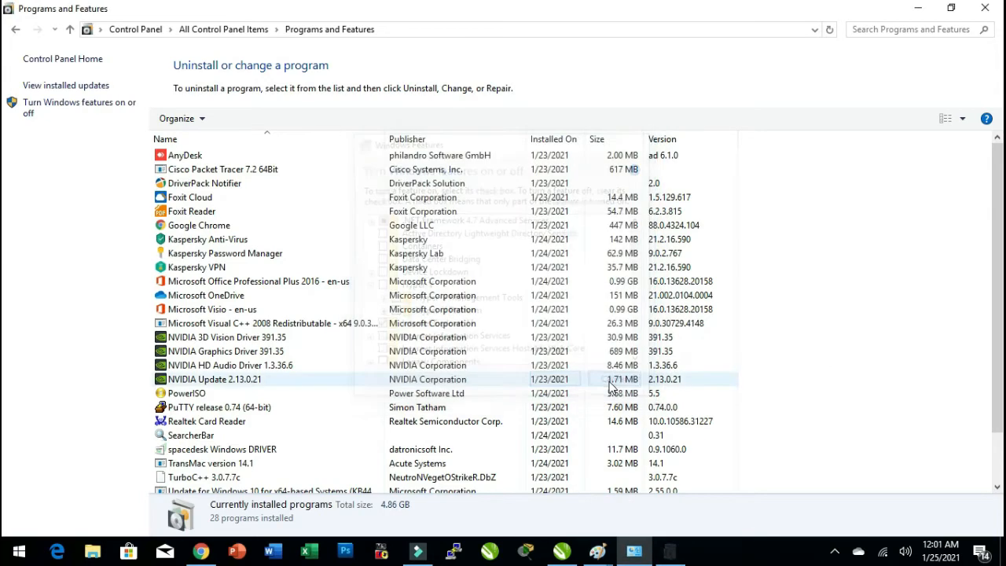
pyautogui.click(984, 7)
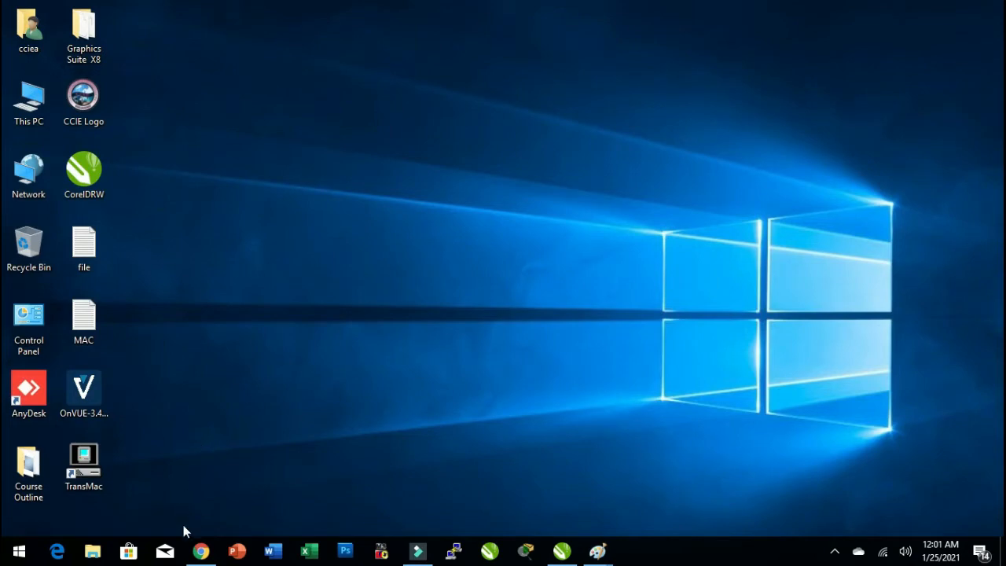
# Search Google for 'virtual box' in the browser and open the Oracle VM VirtualBox website.
pyautogui.click(201, 551)
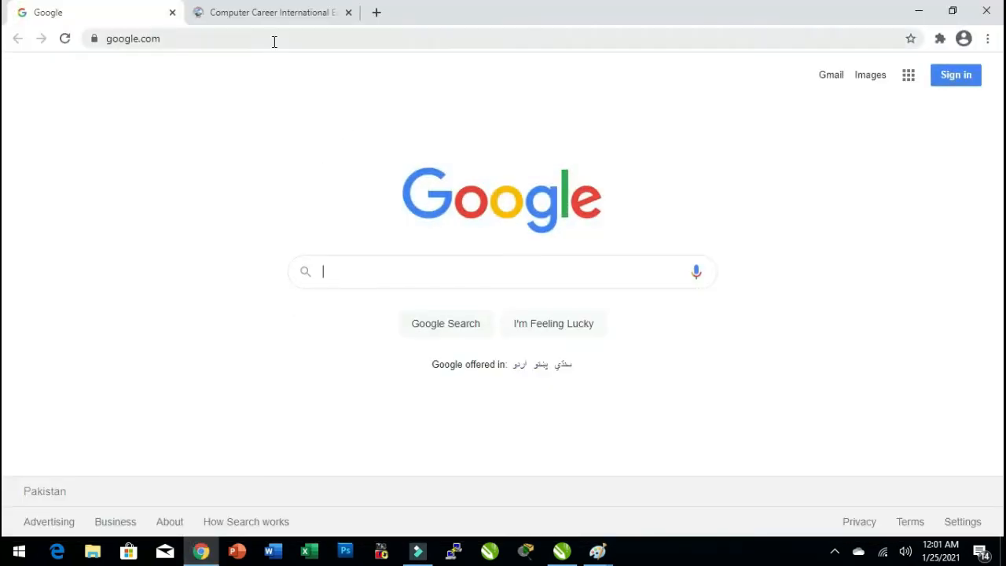
pyautogui.write('virtual box')
pyautogui.press('Return')
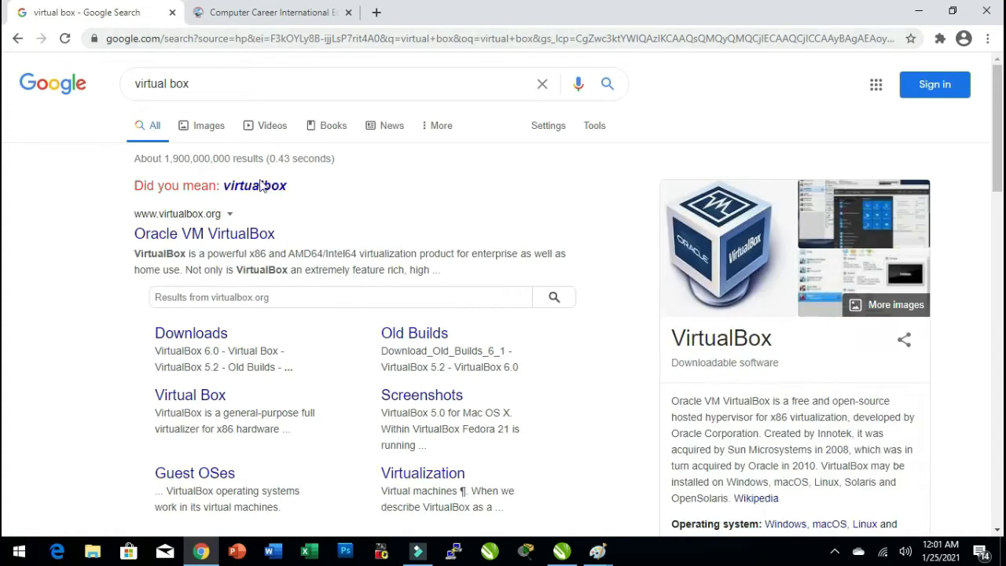
pyautogui.click(187, 236)
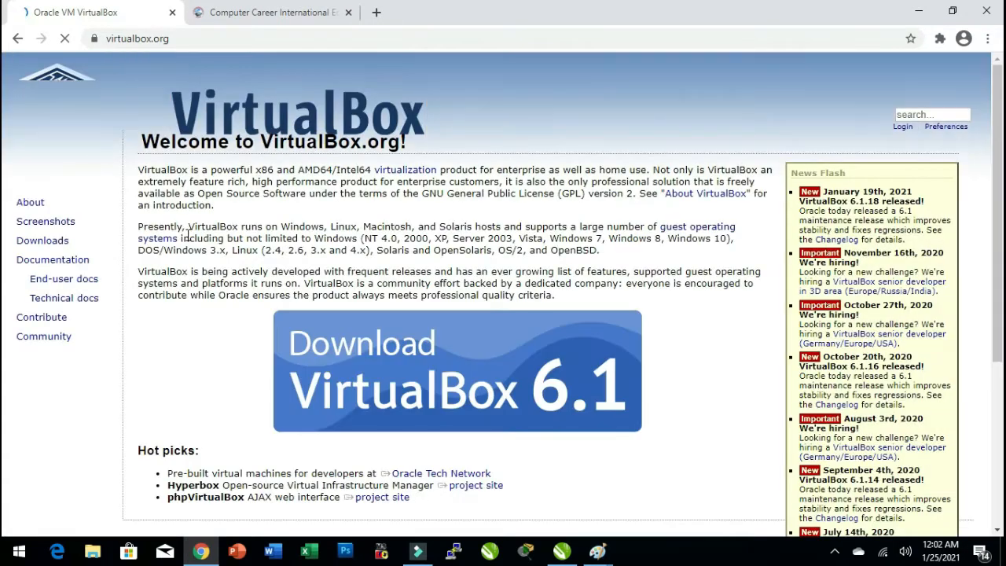
# Go to the VirtualBox Downloads page and download the VirtualBox 6.1.18 package for Windows hosts.
pyautogui.doubleClick(60, 245)
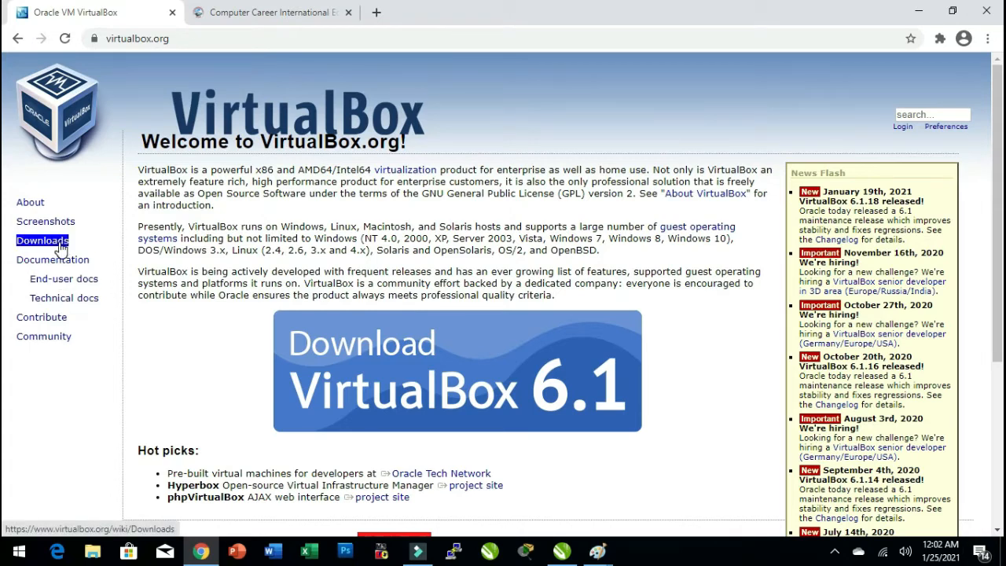
pyautogui.click(61, 245)
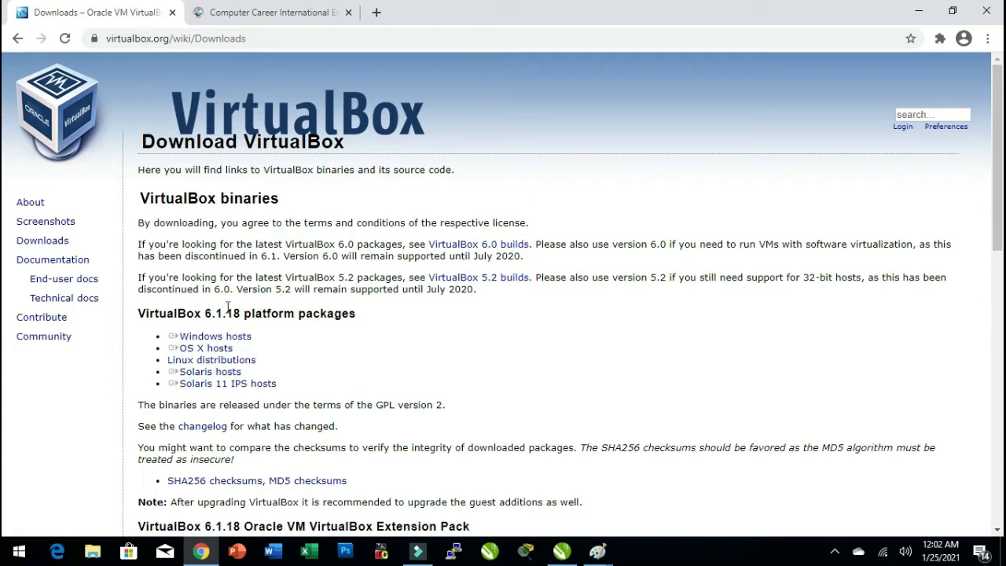
pyautogui.doubleClick(173, 315)
pyautogui.click(140, 316)
pyautogui.moveTo(264, 338); pyautogui.dragTo(180, 338)
pyautogui.click(244, 339)
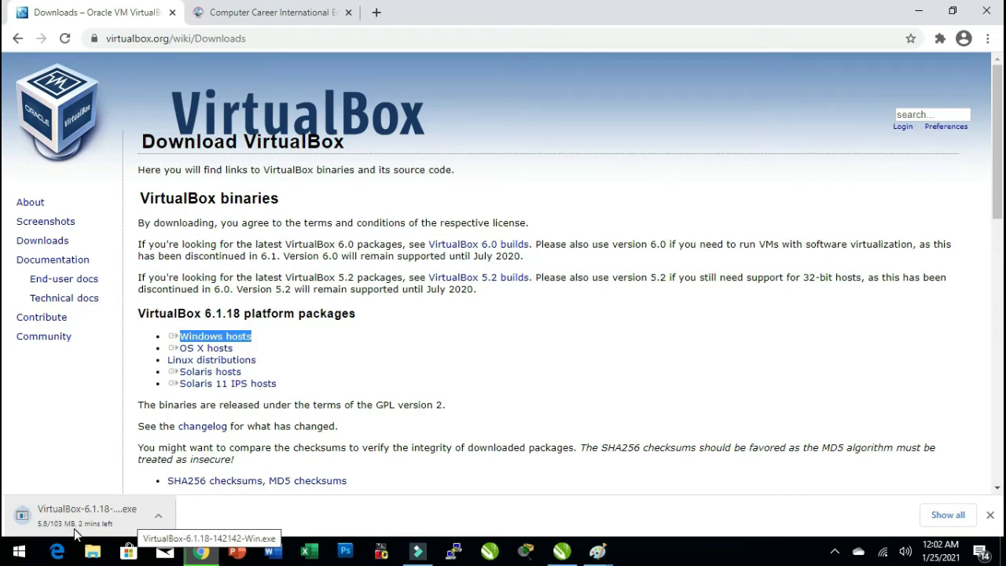
# Open the browser's downloads list and run VirtualBox-6.1.18-142142-Win.exe.
pyautogui.click(987, 38)
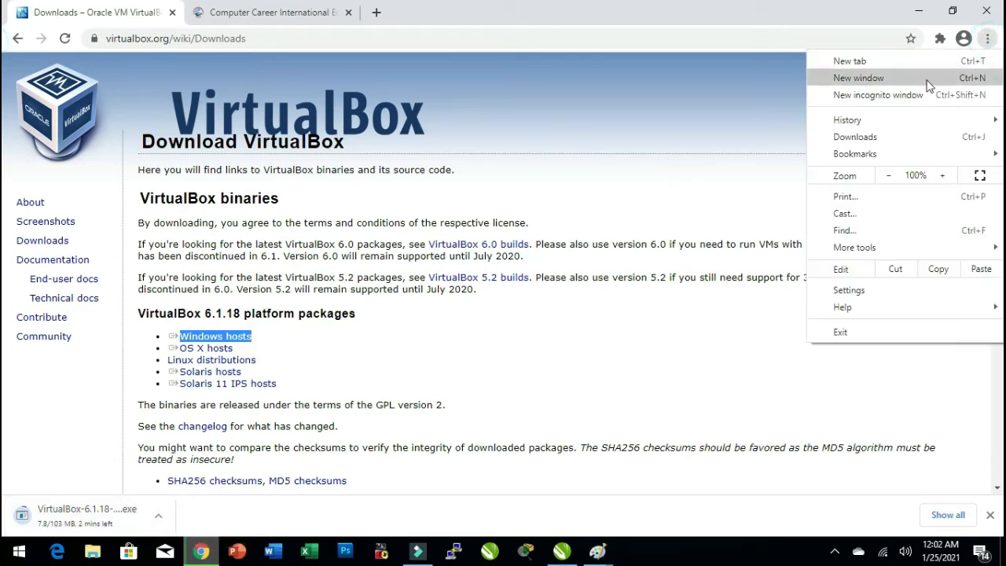
pyautogui.click(862, 138)
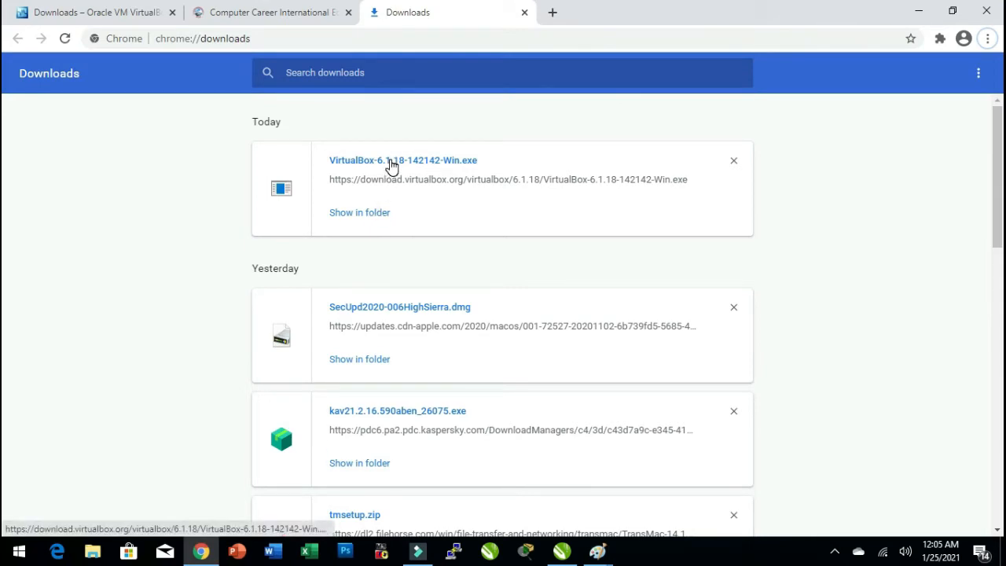
pyautogui.click(391, 165)
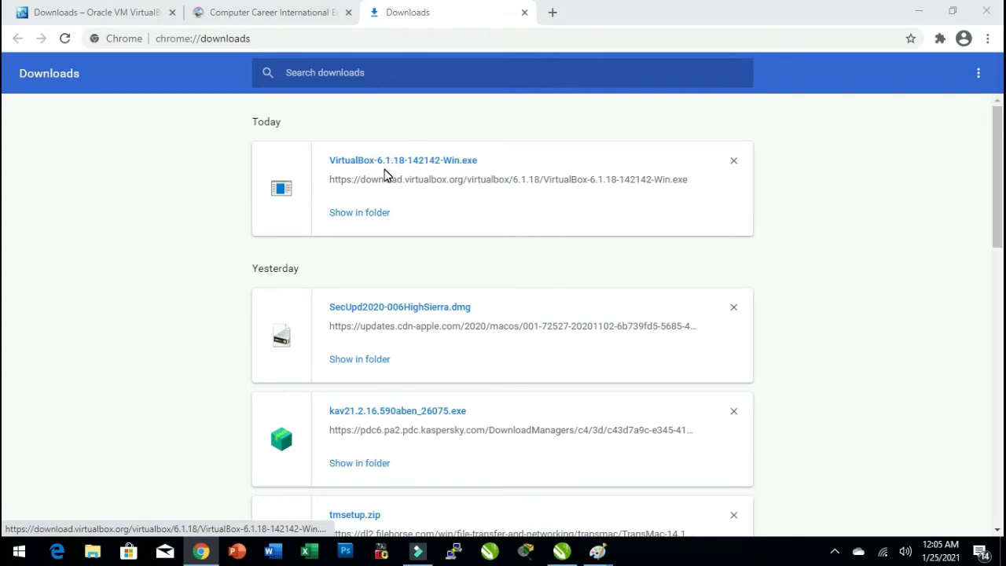
pyautogui.click(386, 162)
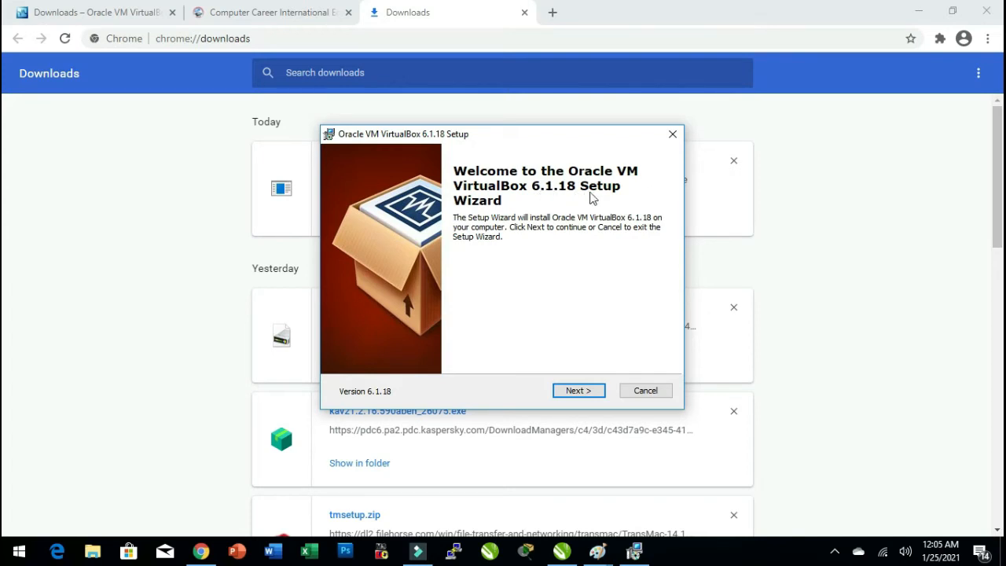
# Advance the VirtualBox setup wizard to the Custom Setup feature page.
pyautogui.click(586, 393)
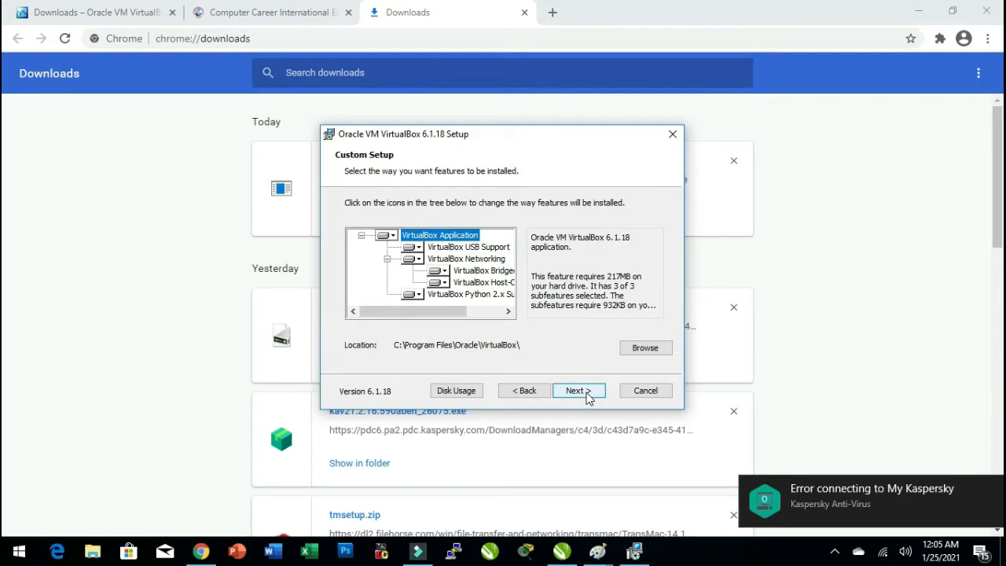
pyautogui.click(579, 395)
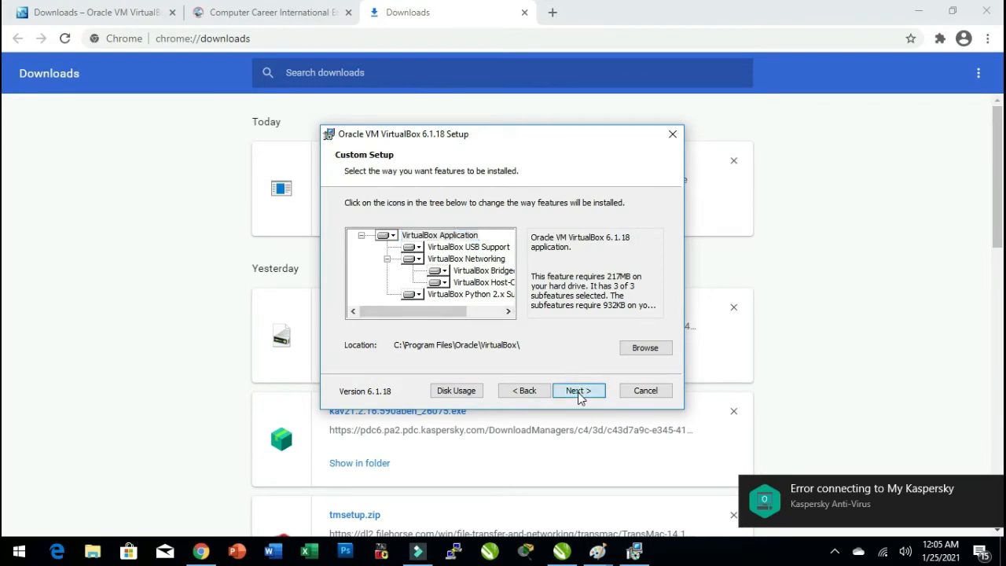
pyautogui.click(525, 391)
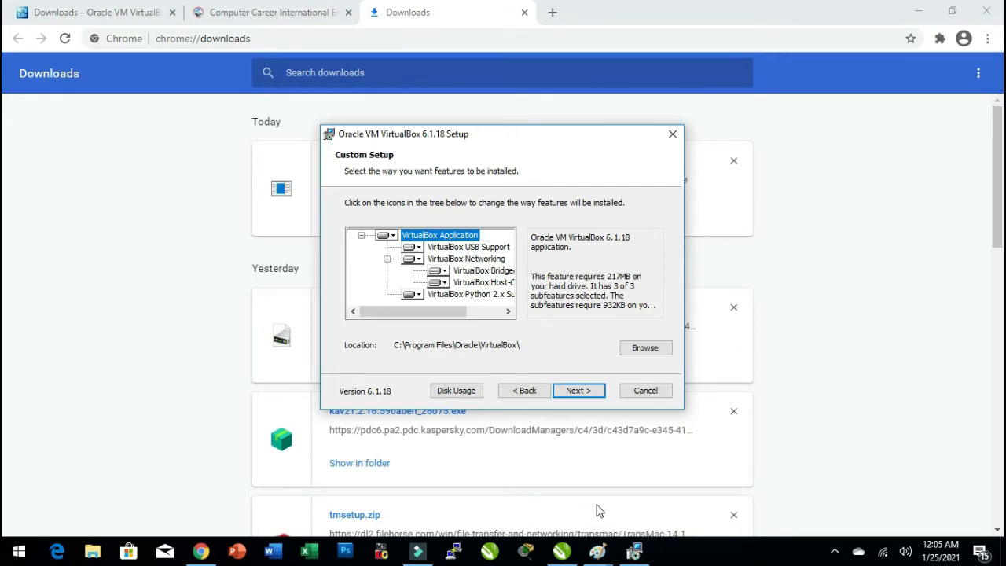
# Open a new blank Paint canvas and handwrite 'C Drive' across the top.
pyautogui.click(597, 552)
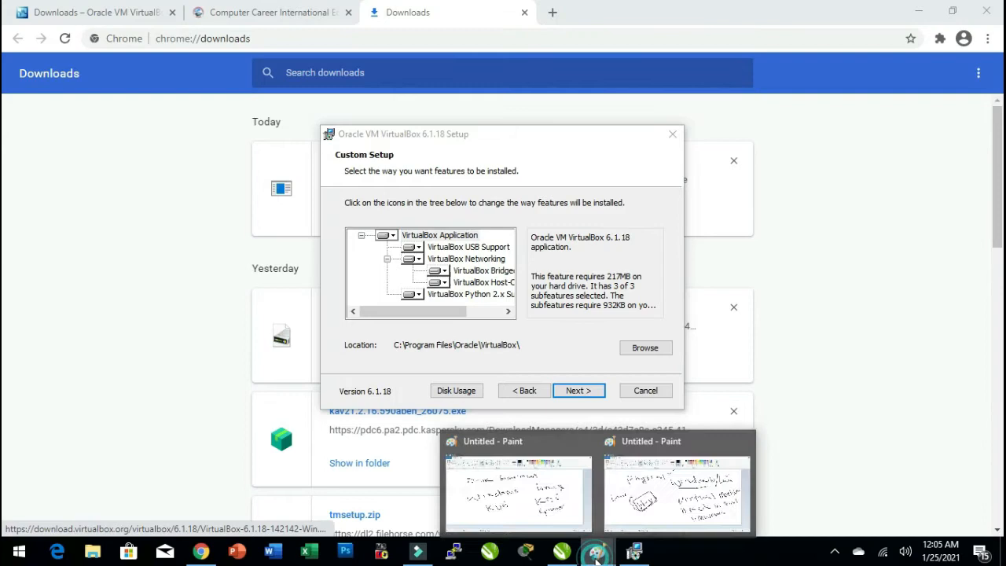
pyautogui.click(648, 502)
pyautogui.press('super+r')
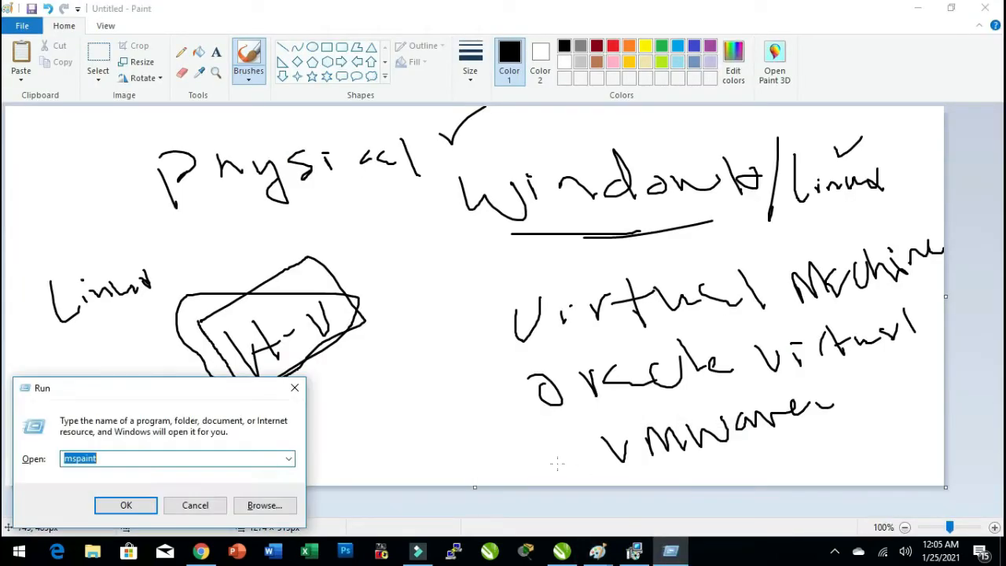
pyautogui.press('Return')
pyautogui.moveTo(225, 175); pyautogui.dragTo(193, 203)
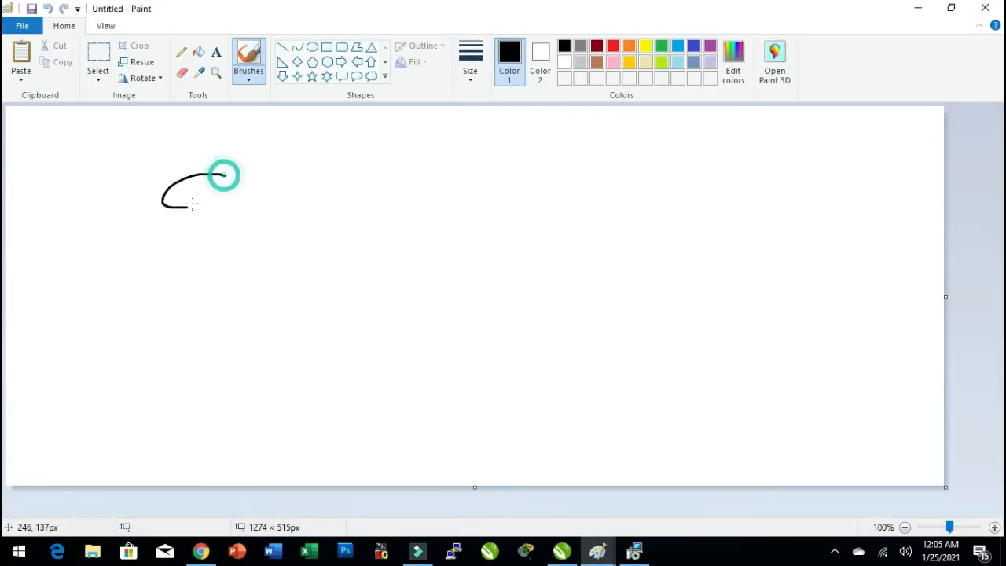
pyautogui.moveTo(304, 174); pyautogui.dragTo(303, 210)
pyautogui.moveTo(303, 173); pyautogui.dragTo(330, 218)
pyautogui.moveTo(367, 189)
pyautogui.mouseDown()
pyautogui.moveTo(402, 198)
pyautogui.moveTo(438, 174)
pyautogui.moveTo(480, 182)
pyautogui.mouseUp()
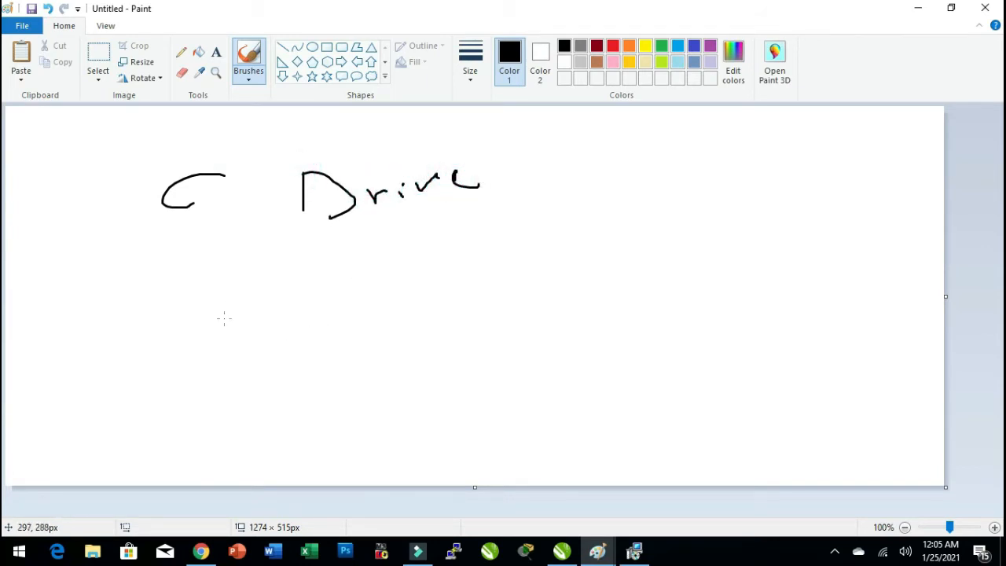
# Handwrite 'Program Files' diagonally below 'C Drive' on the canvas.
pyautogui.moveTo(225, 318); pyautogui.dragTo(236, 349)
pyautogui.moveTo(231, 301)
pyautogui.mouseDown()
pyautogui.moveTo(267, 313)
pyautogui.moveTo(245, 330)
pyautogui.mouseUp()
pyautogui.moveTo(288, 309)
pyautogui.mouseDown()
pyautogui.moveTo(325, 301)
pyautogui.moveTo(332, 289)
pyautogui.moveTo(354, 296)
pyautogui.moveTo(376, 268)
pyautogui.mouseUp()
pyautogui.moveTo(389, 264)
pyautogui.mouseDown()
pyautogui.moveTo(389, 273)
pyautogui.moveTo(435, 269)
pyautogui.mouseUp()
pyautogui.moveTo(465, 226); pyautogui.dragTo(494, 269)
pyautogui.moveTo(468, 236)
pyautogui.mouseDown()
pyautogui.moveTo(484, 225)
pyautogui.moveTo(502, 245)
pyautogui.mouseUp()
pyautogui.click(497, 233)
pyautogui.moveTo(502, 211); pyautogui.dragTo(523, 243)
pyautogui.moveTo(529, 240)
pyautogui.mouseDown()
pyautogui.moveTo(530, 226)
pyautogui.moveTo(574, 221)
pyautogui.mouseUp()
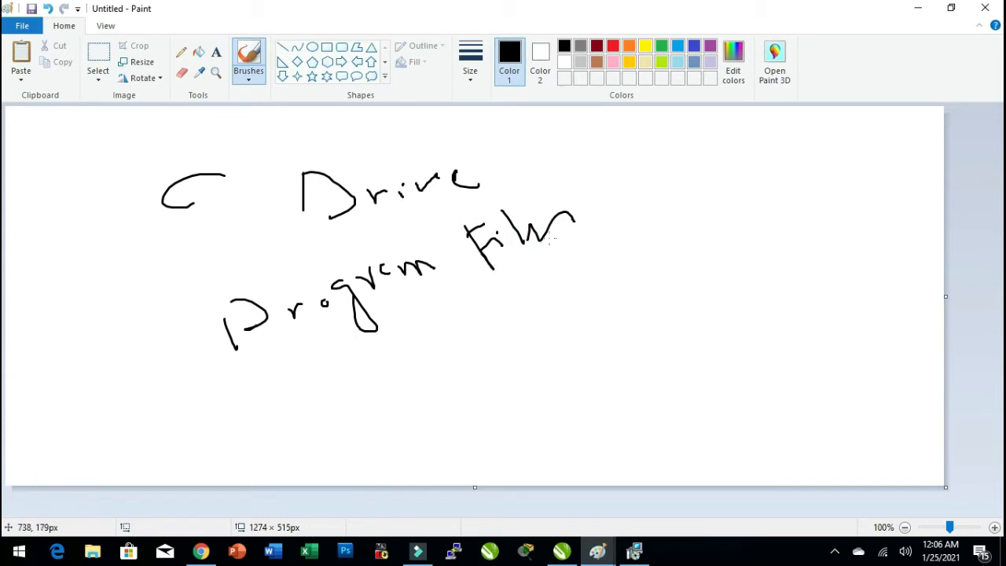
# Handwrite 'Program Files x86' diagonally in the lower part of the canvas.
pyautogui.moveTo(295, 390)
pyautogui.mouseDown()
pyautogui.moveTo(320, 453)
pyautogui.moveTo(301, 418)
pyautogui.moveTo(373, 399)
pyautogui.mouseUp()
pyautogui.moveTo(382, 395); pyautogui.dragTo(388, 397)
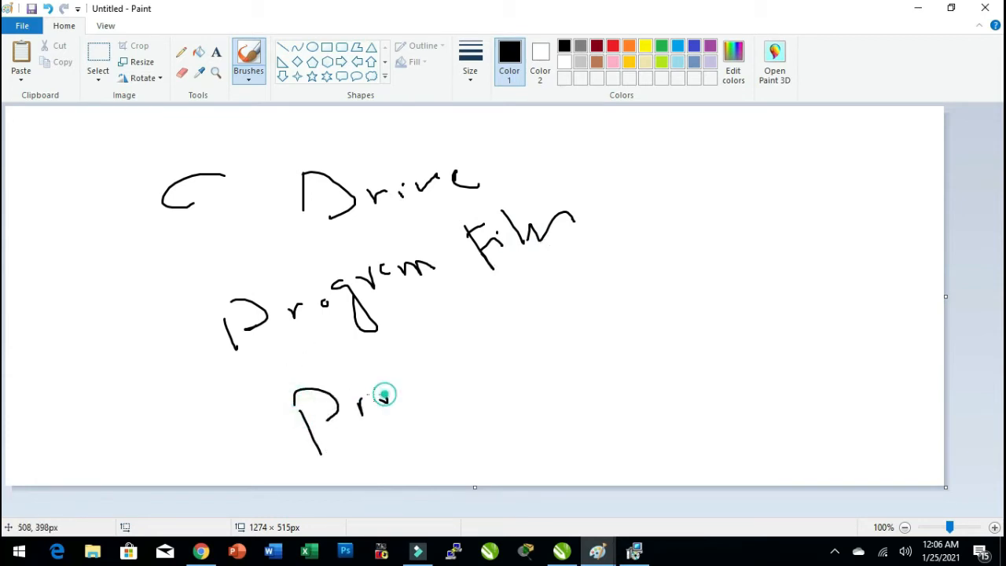
pyautogui.moveTo(415, 362)
pyautogui.mouseDown()
pyautogui.moveTo(440, 407)
pyautogui.moveTo(445, 381)
pyautogui.mouseUp()
pyautogui.moveTo(449, 361)
pyautogui.mouseDown()
pyautogui.moveTo(468, 350)
pyautogui.moveTo(484, 357)
pyautogui.mouseUp()
pyautogui.moveTo(492, 348); pyautogui.dragTo(524, 343)
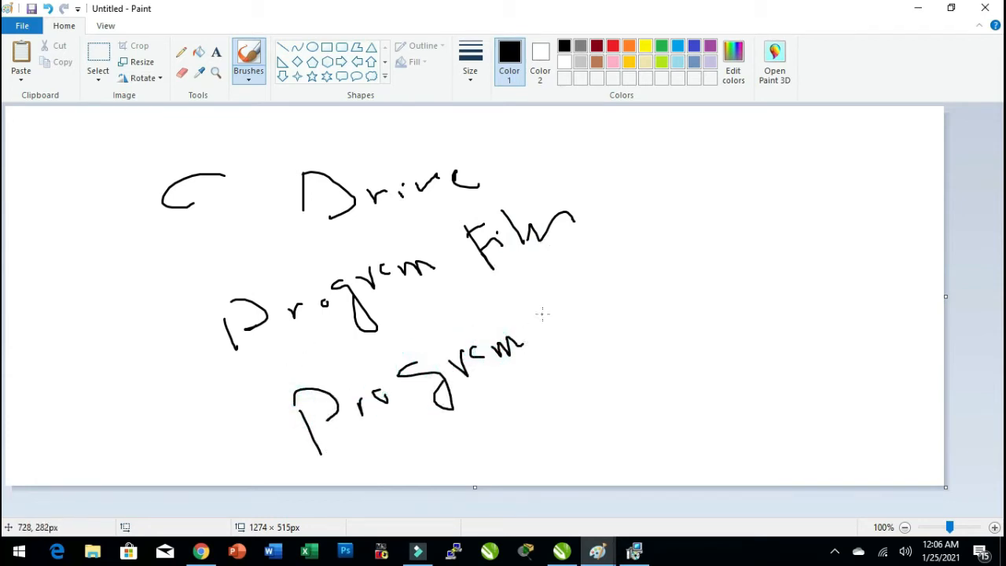
pyautogui.moveTo(545, 301)
pyautogui.mouseDown()
pyautogui.moveTo(565, 336)
pyautogui.moveTo(574, 304)
pyautogui.moveTo(581, 317)
pyautogui.moveTo(621, 311)
pyautogui.mouseUp()
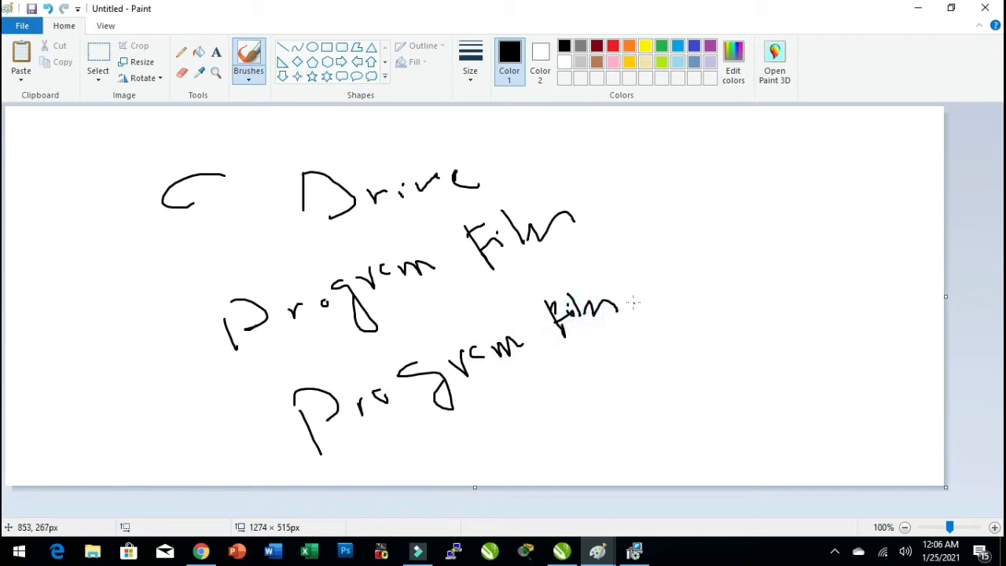
pyautogui.moveTo(668, 244)
pyautogui.mouseDown()
pyautogui.moveTo(667, 285)
pyautogui.moveTo(679, 281)
pyautogui.mouseUp()
pyautogui.moveTo(719, 234); pyautogui.dragTo(717, 236)
pyautogui.moveTo(759, 207); pyautogui.dragTo(761, 243)
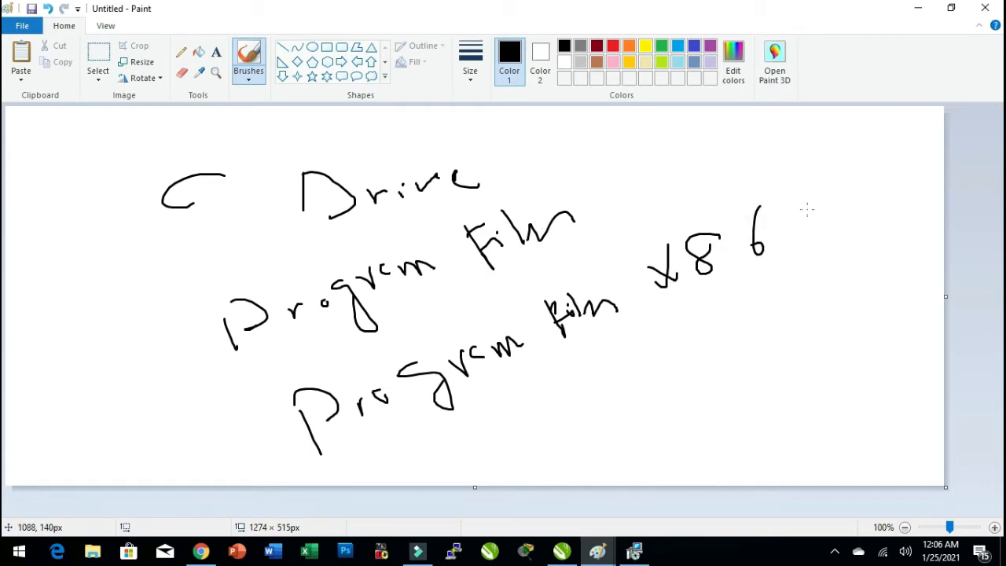
# Handwrite '32bit' beside 'x86' and add a short note in the upper middle of the canvas.
pyautogui.moveTo(807, 202)
pyautogui.mouseDown()
pyautogui.moveTo(810, 192)
pyautogui.moveTo(824, 220)
pyautogui.moveTo(839, 186)
pyautogui.moveTo(874, 194)
pyautogui.moveTo(881, 180)
pyautogui.mouseUp()
pyautogui.moveTo(885, 166)
pyautogui.mouseDown()
pyautogui.moveTo(894, 183)
pyautogui.moveTo(900, 169)
pyautogui.mouseUp()
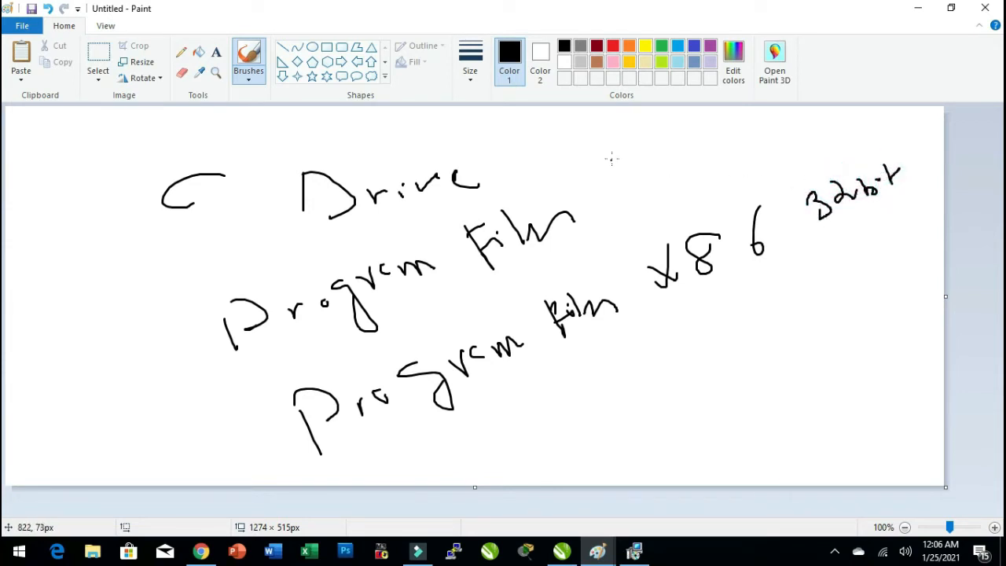
pyautogui.moveTo(611, 157)
pyautogui.mouseDown()
pyautogui.moveTo(611, 190)
pyautogui.moveTo(609, 180)
pyautogui.moveTo(649, 189)
pyautogui.moveTo(685, 179)
pyautogui.mouseUp()
pyautogui.moveTo(697, 145)
pyautogui.mouseDown()
pyautogui.moveTo(698, 178)
pyautogui.moveTo(712, 162)
pyautogui.mouseUp()
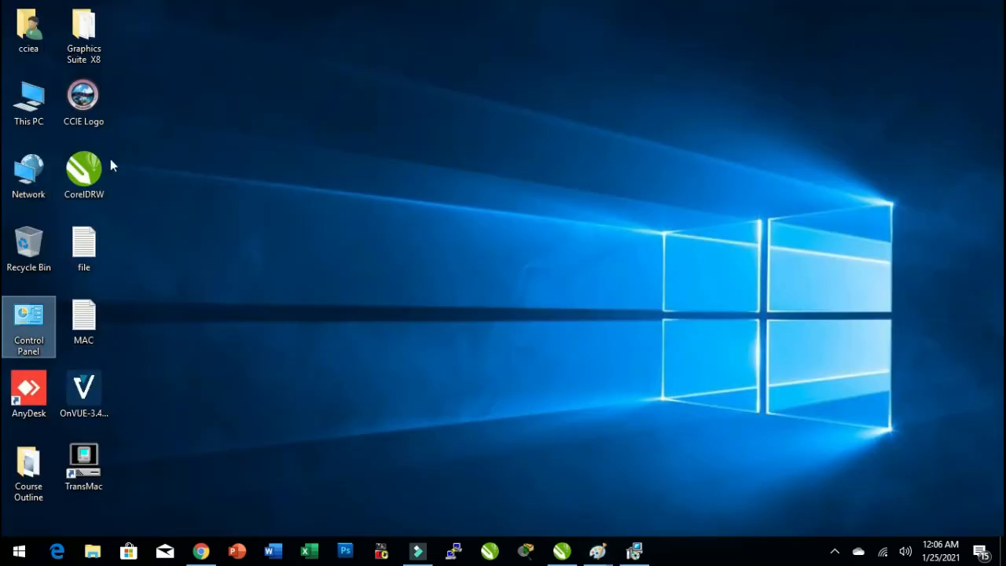
# Open Local Disk (C:) in File Explorer, compare the Program Files and Program Files (x86) folders, then close the window.
pyautogui.doubleClick(28, 101)
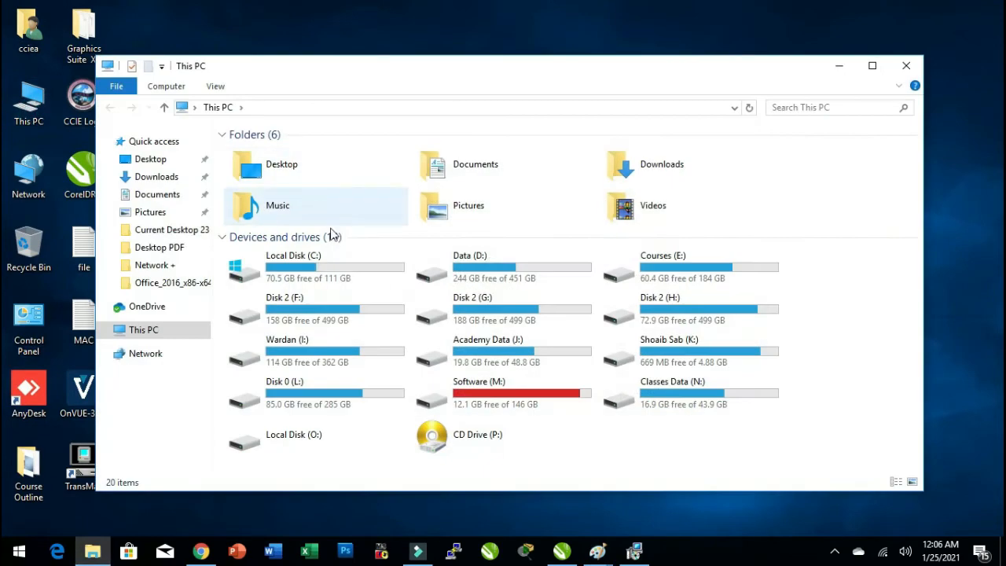
pyautogui.doubleClick(336, 262)
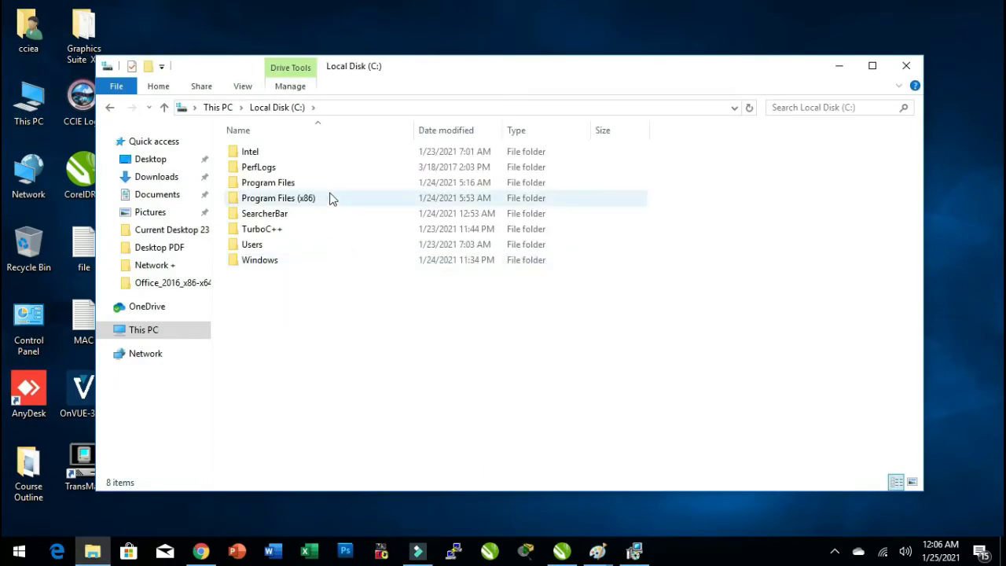
pyautogui.moveTo(419, 67); pyautogui.dragTo(422, 67)
pyautogui.doubleClick(436, 77)
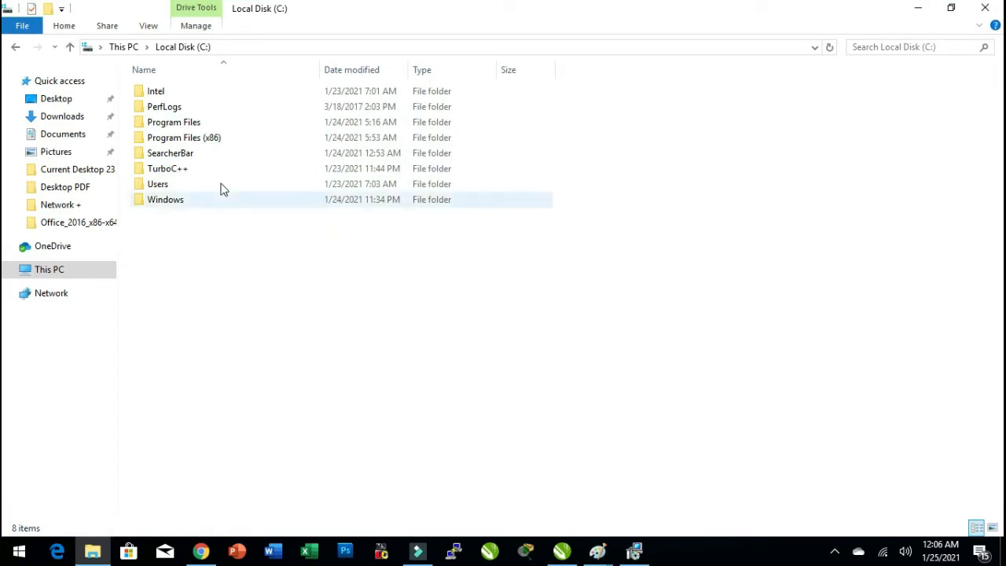
pyautogui.click(190, 125)
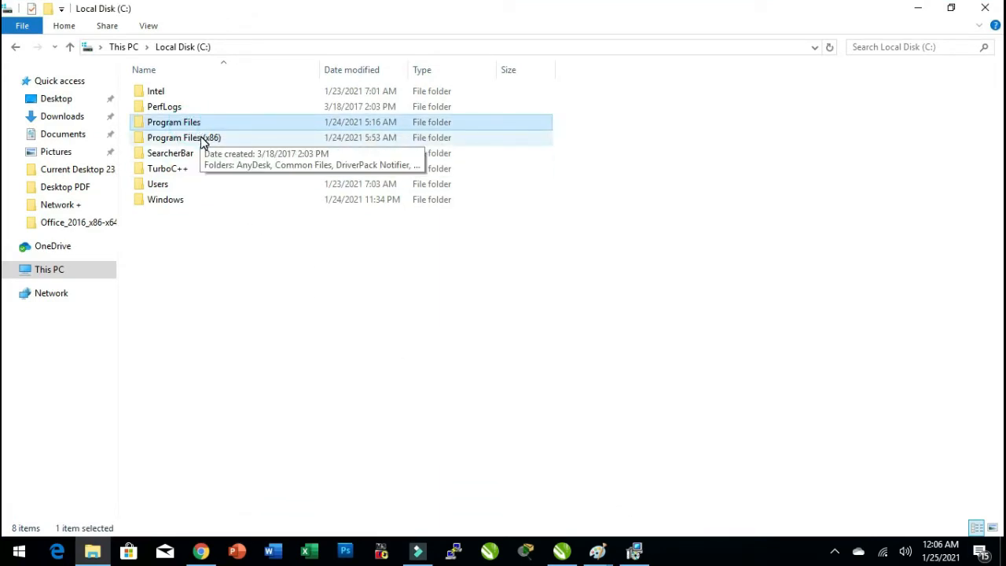
pyautogui.click(201, 139)
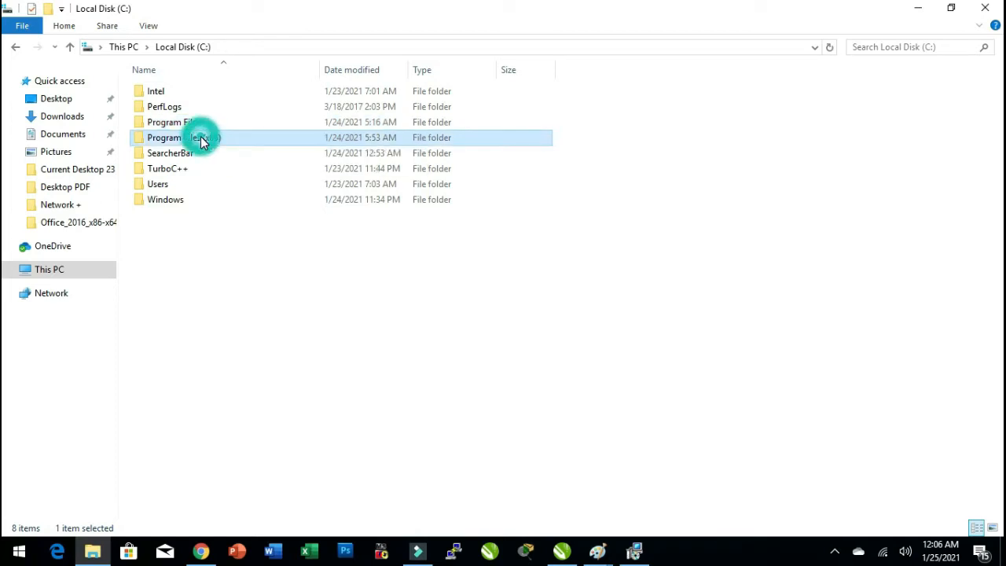
pyautogui.press('alt')
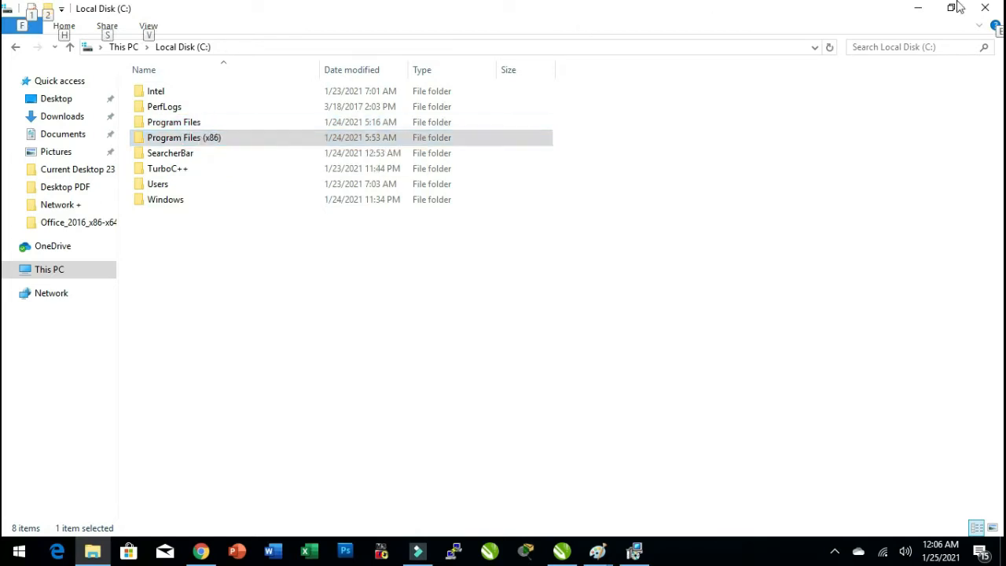
pyautogui.click(994, 8)
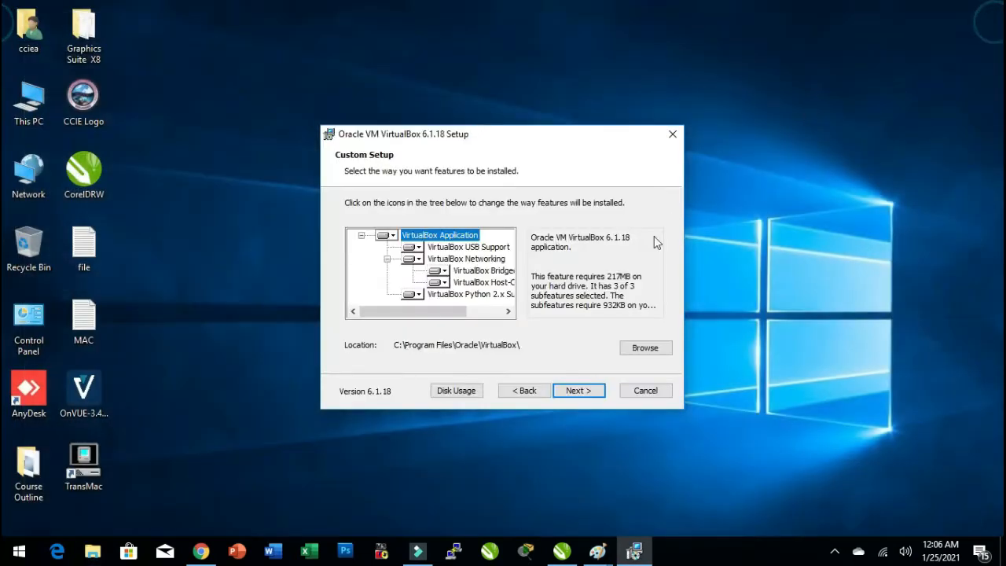
# Continue the VirtualBox setup with the default shortcut options, accept the network interfaces warning, and install the Oracle device software.
pyautogui.click(578, 392)
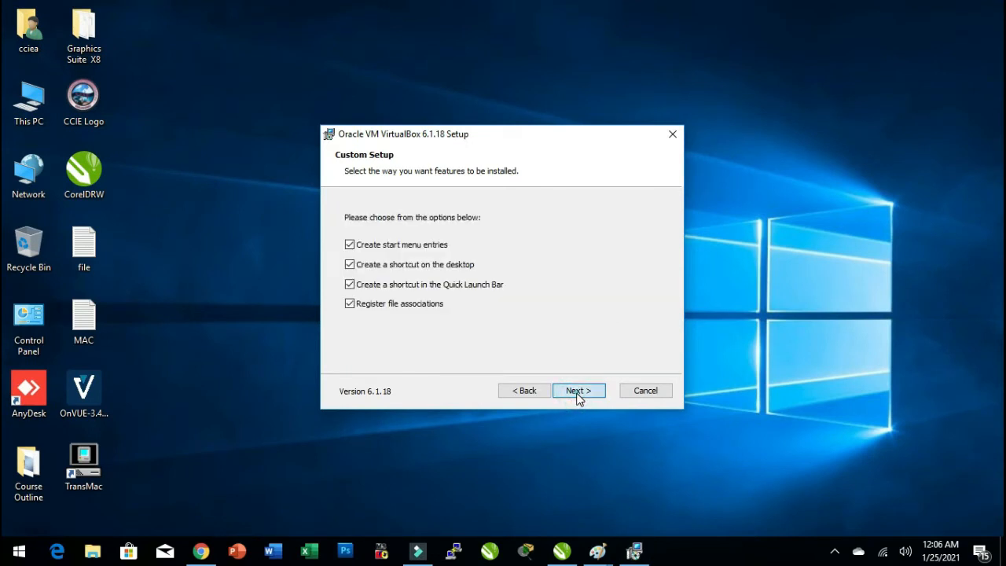
pyautogui.click(578, 393)
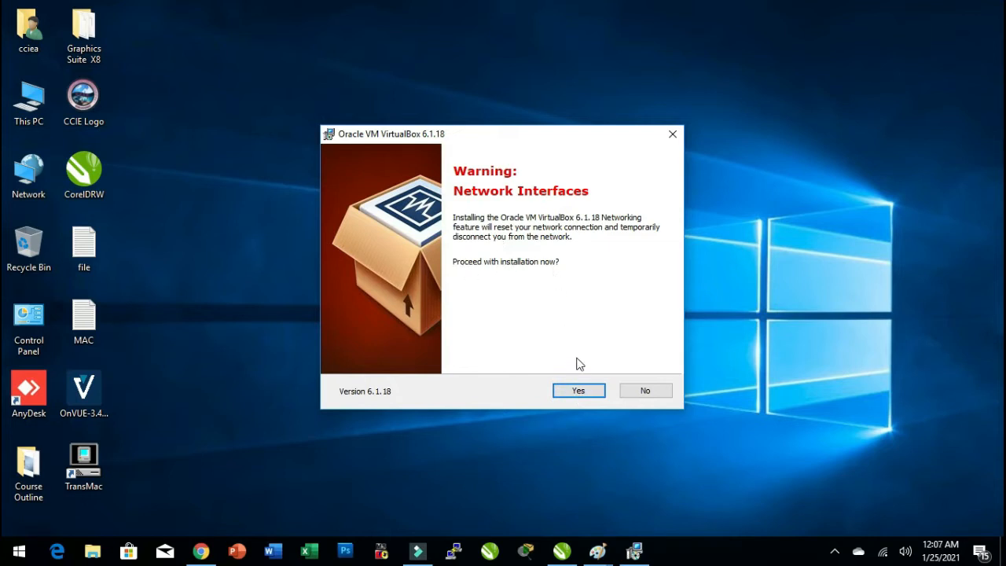
pyautogui.click(578, 390)
pyautogui.click(579, 390)
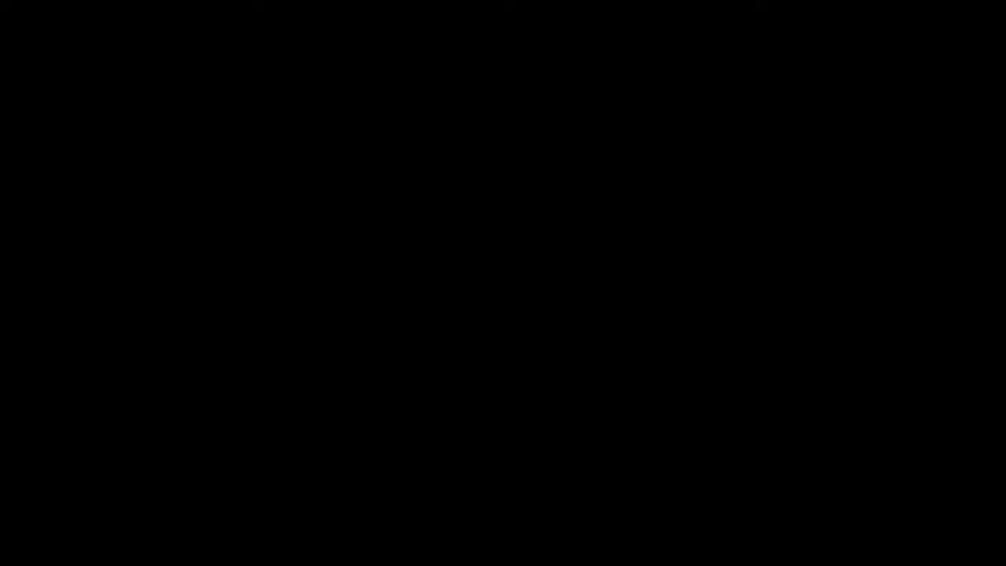
pyautogui.click(470, 381)
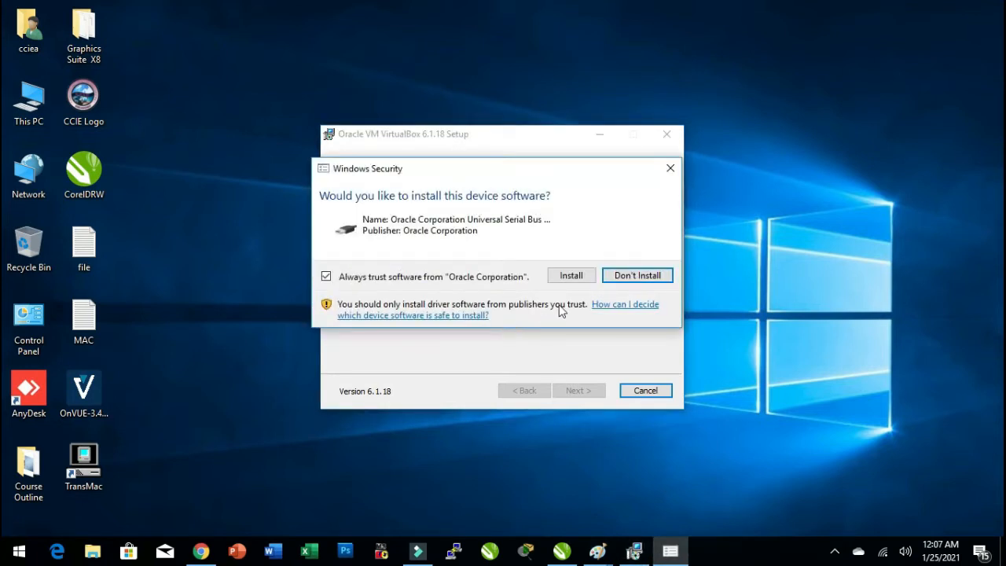
pyautogui.click(570, 275)
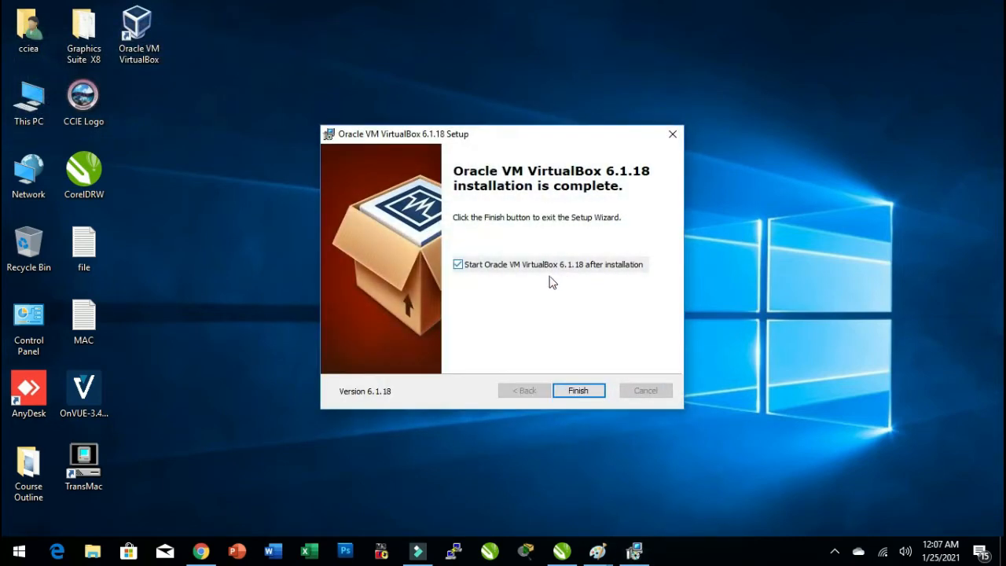
# Finish the VirtualBox setup wizard with the option to start Oracle VM VirtualBox 6.1.18 after installation.
pyautogui.click(573, 393)
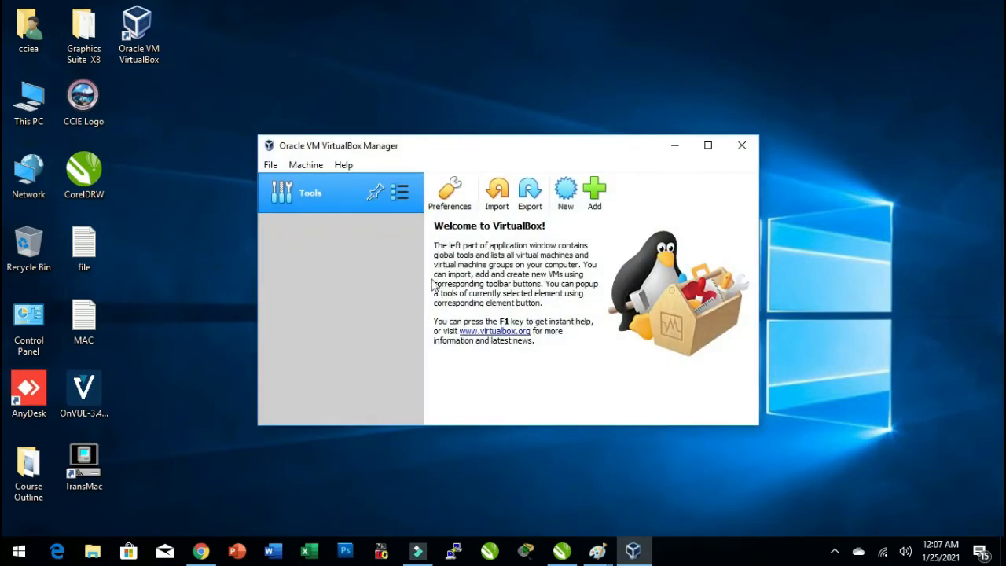
# Switch to the browser, search Google for centos, and open The CentOS Project website.
pyautogui.click(201, 550)
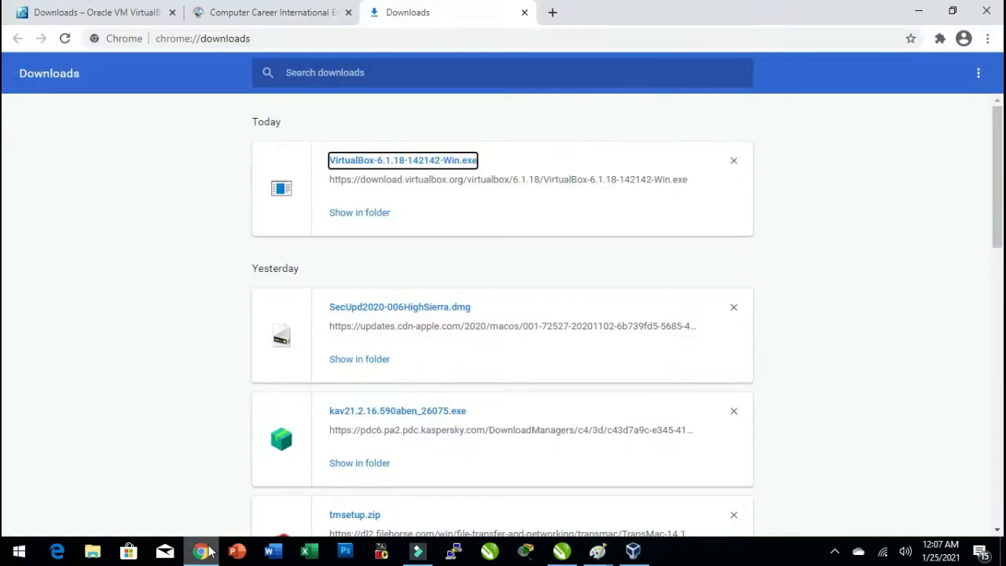
pyautogui.click(546, 38)
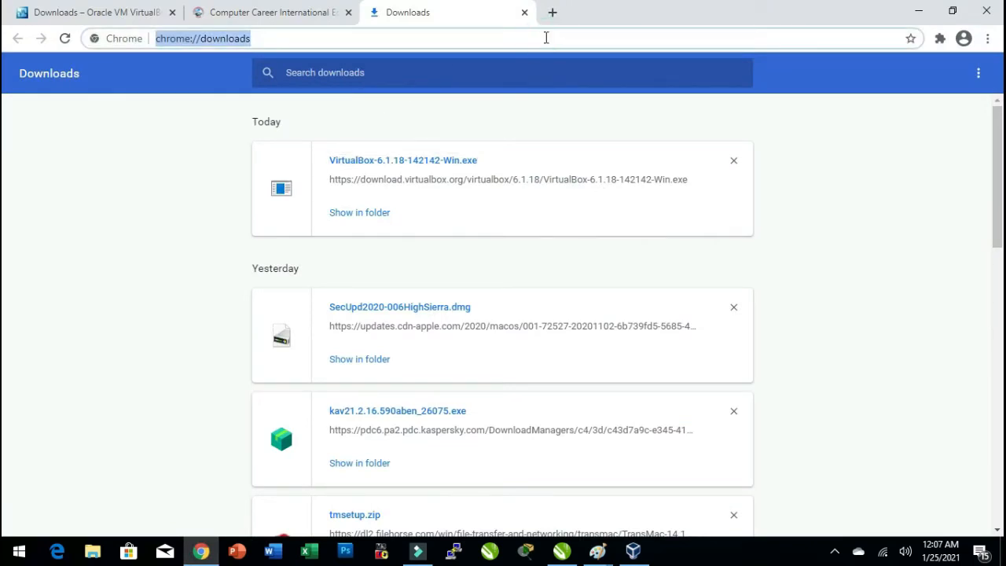
pyautogui.write('goog')
pyautogui.press('Return')
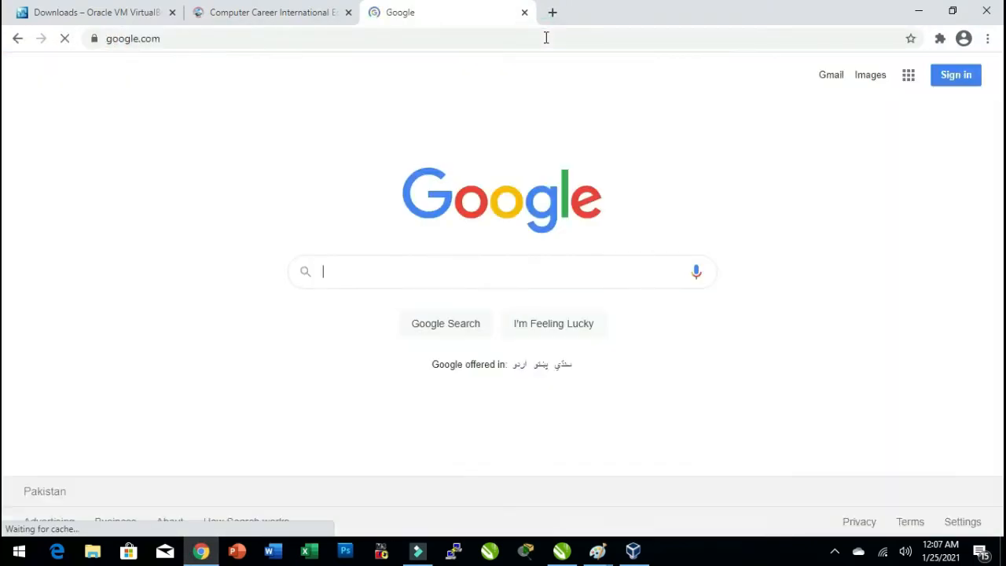
pyautogui.write('centos')
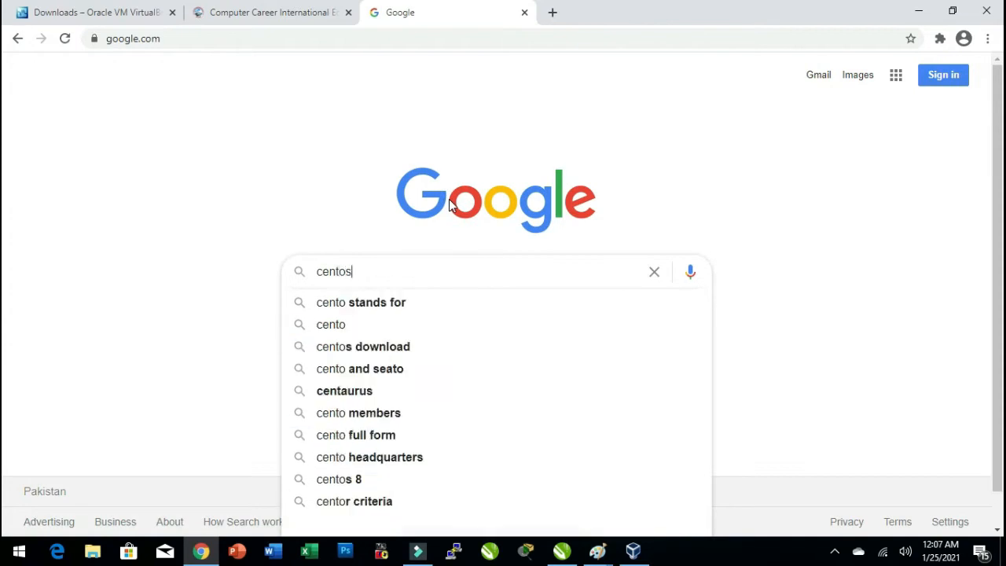
pyautogui.press('Return')
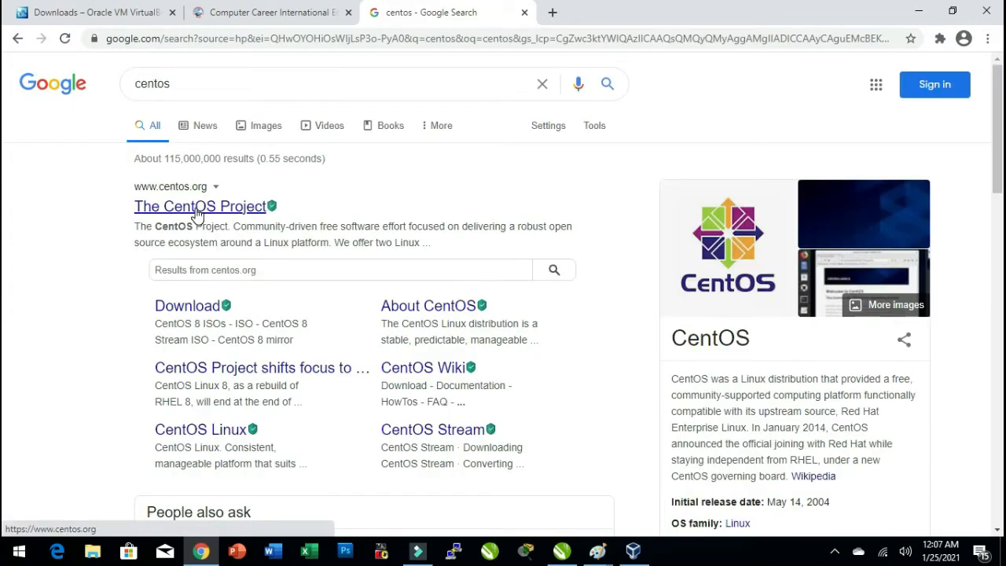
pyautogui.click(197, 209)
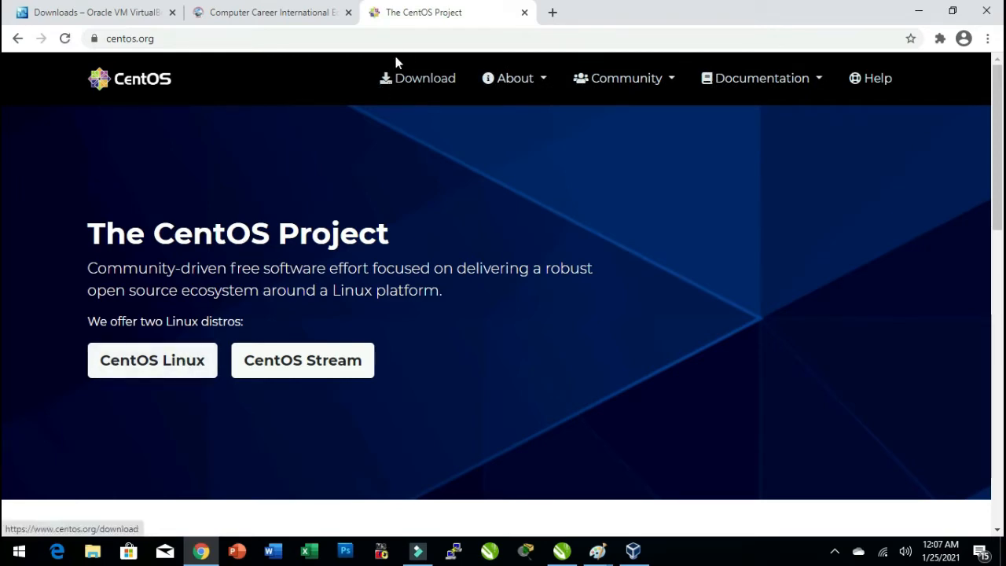
# Open the CentOS Download page, review the CentOS Linux and CentOS Stream versions, then minimize the browser.
pyautogui.click(411, 84)
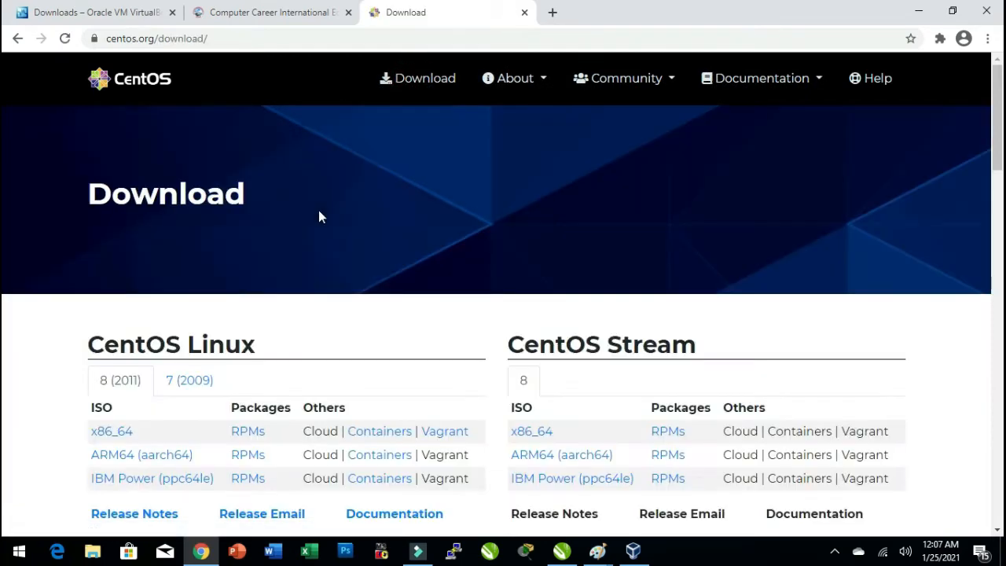
pyautogui.scroll(-4, 330, 275)
pyautogui.scroll(2, 299, 309)
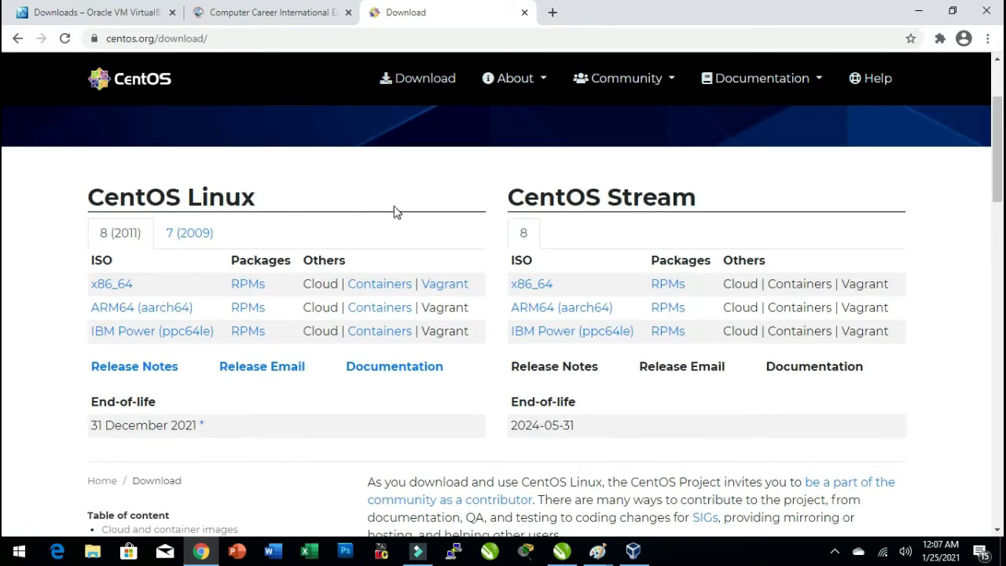
pyautogui.click(918, 12)
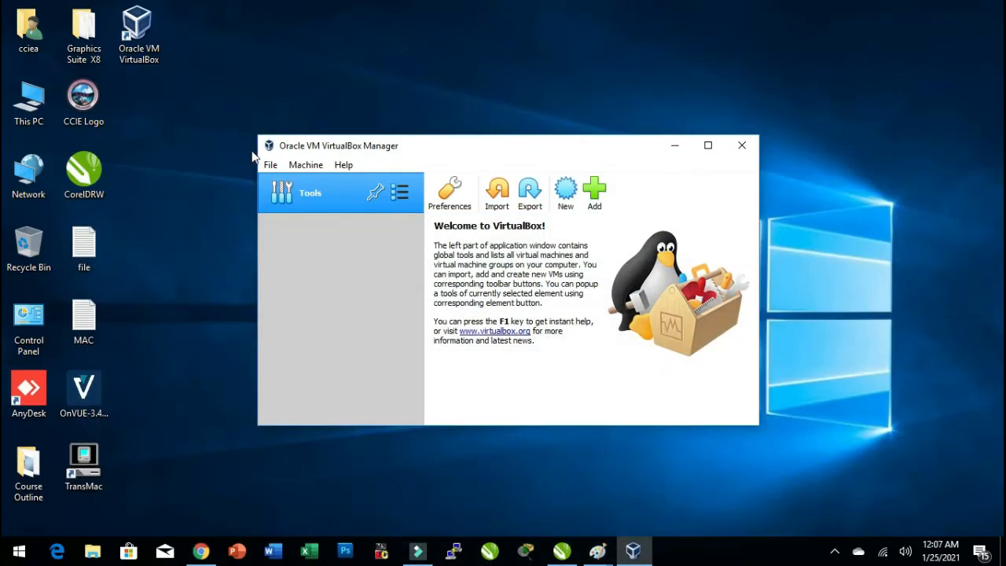
# Browse This PC to Software (M:) > Backup > Linux, inspect the CentOS 7 image files, then close the window.
pyautogui.doubleClick(29, 101)
pyautogui.doubleClick(602, 299)
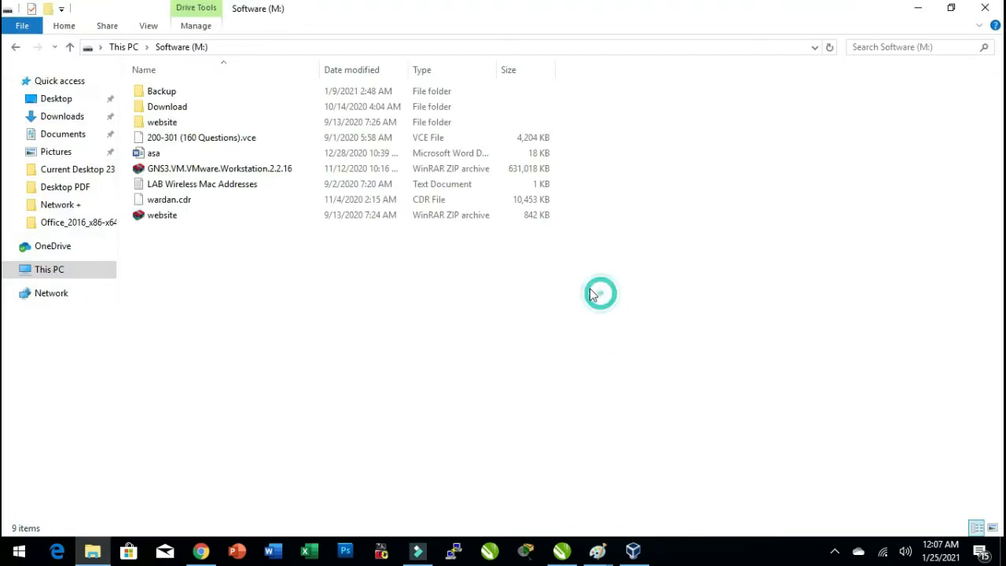
pyautogui.doubleClick(196, 97)
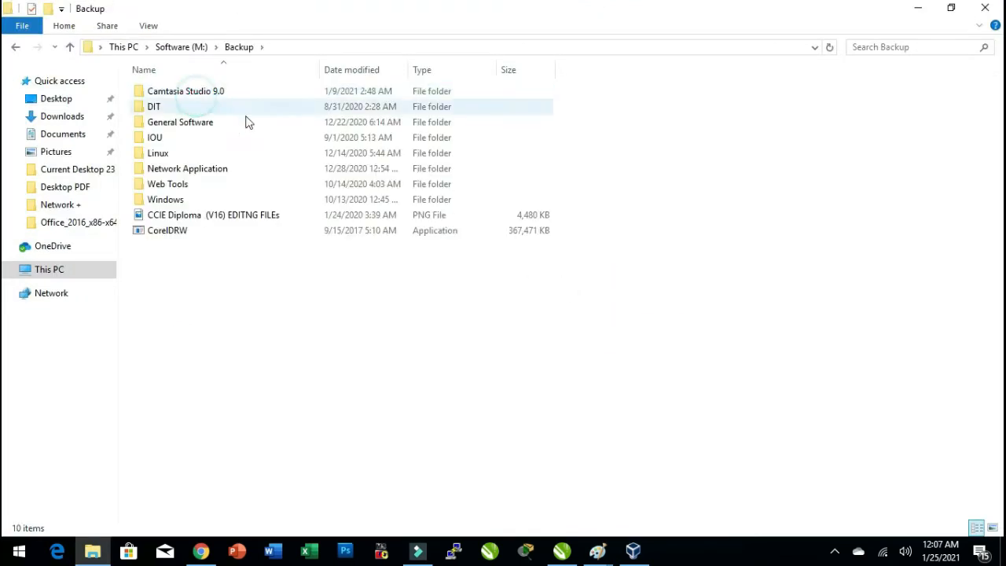
pyautogui.doubleClick(172, 154)
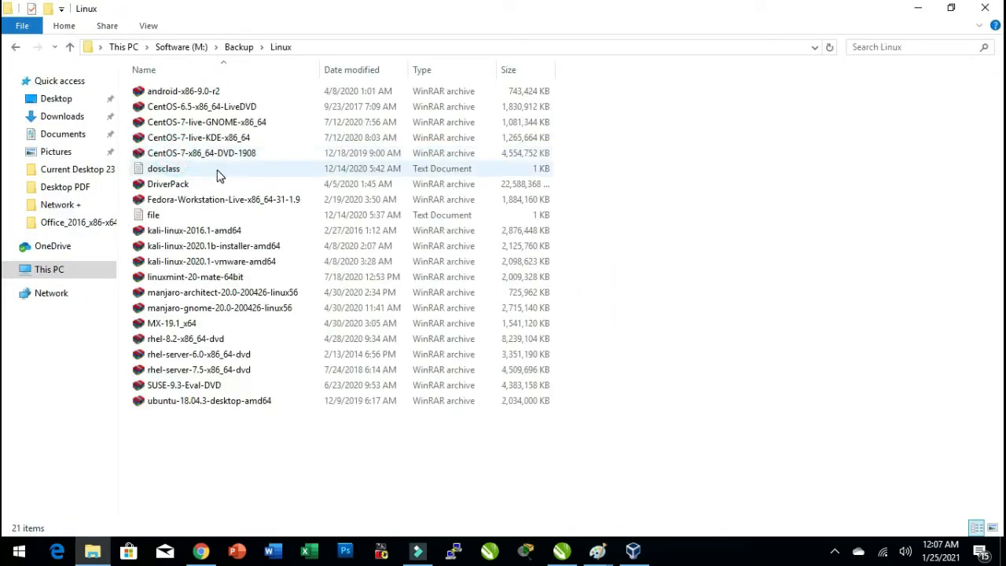
pyautogui.click(189, 127)
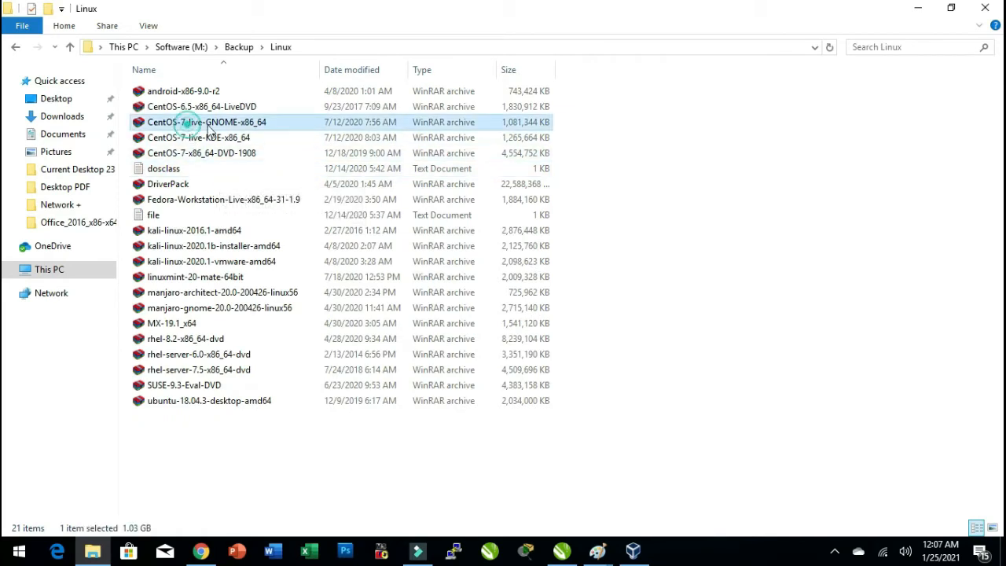
pyautogui.click(200, 142)
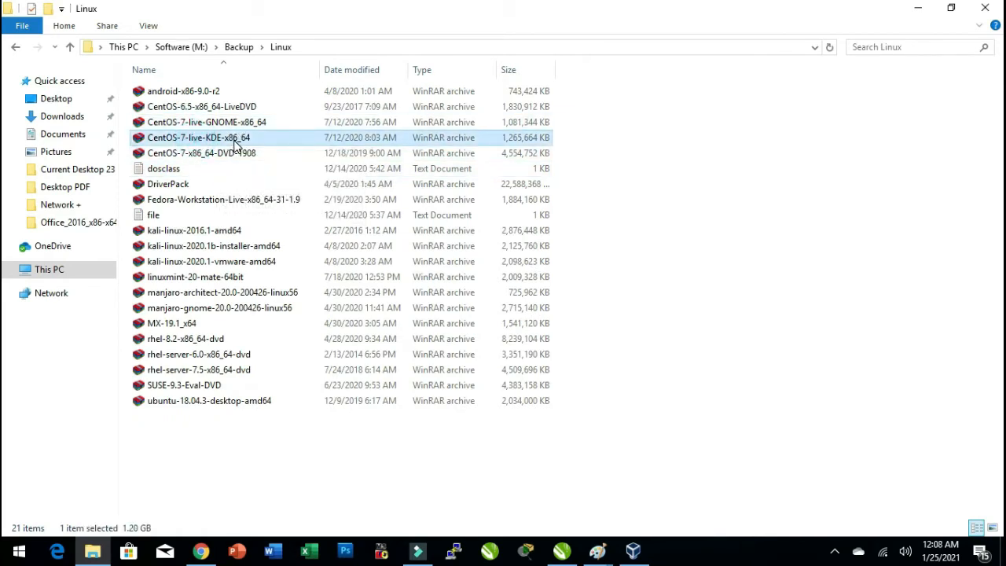
pyautogui.click(185, 154)
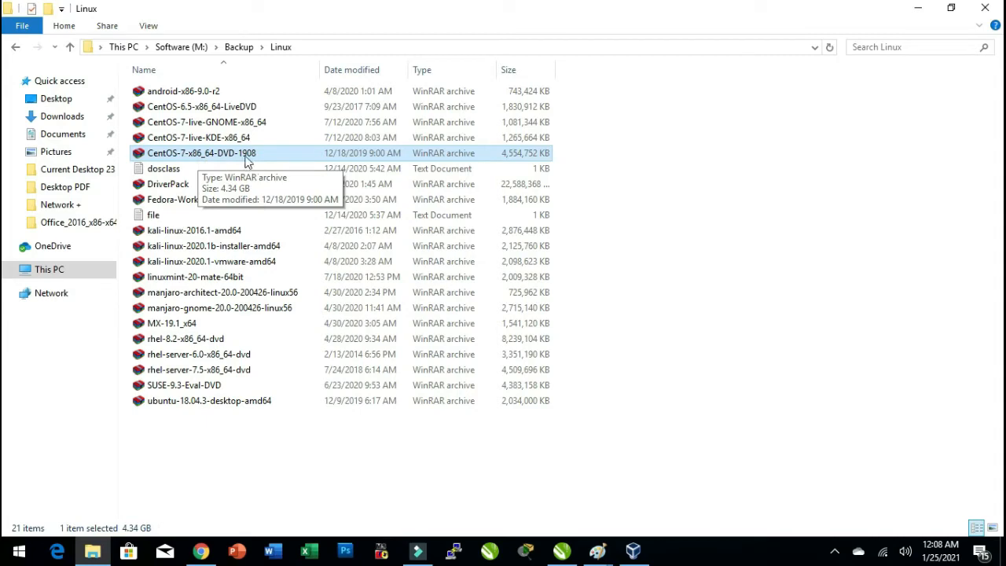
pyautogui.click(273, 156)
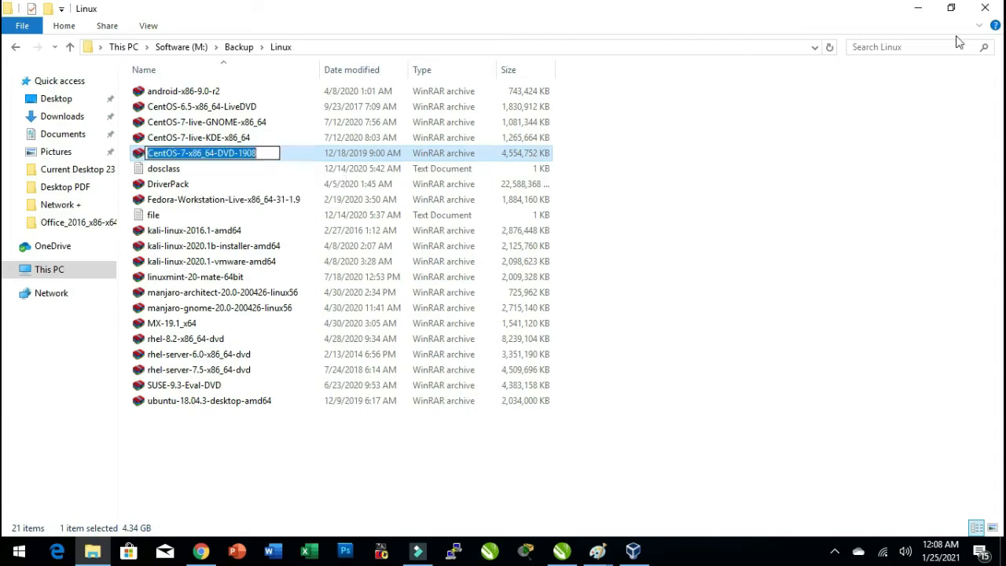
pyautogui.click(985, 8)
# Maximize VirtualBox Manager and start a new virtual machine named CentOS7 with type Linux and version Red Hat (64-bit).
pyautogui.moveTo(502, 150); pyautogui.dragTo(505, 111)
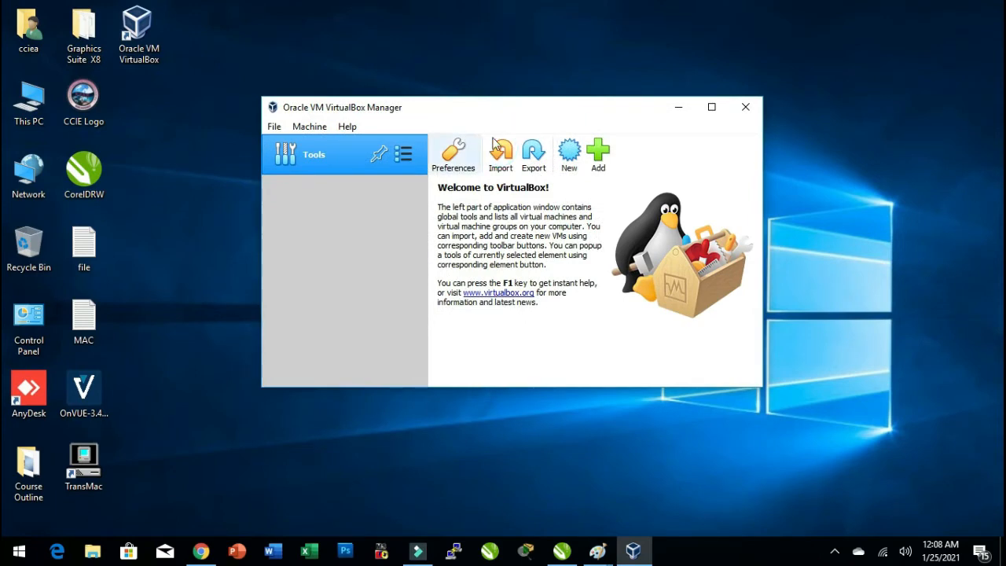
pyautogui.click(712, 107)
pyautogui.click(475, 66)
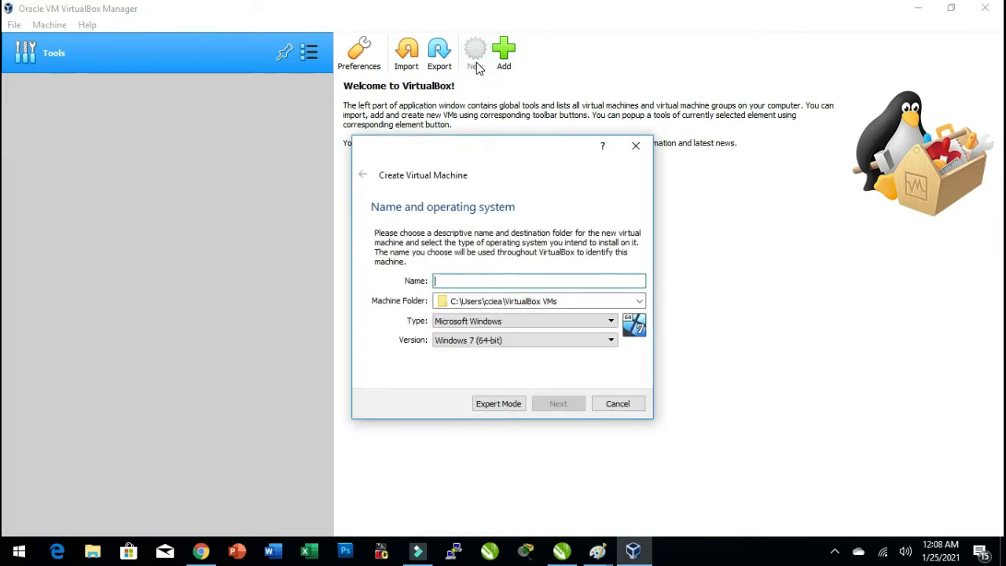
pyautogui.write('Xc')
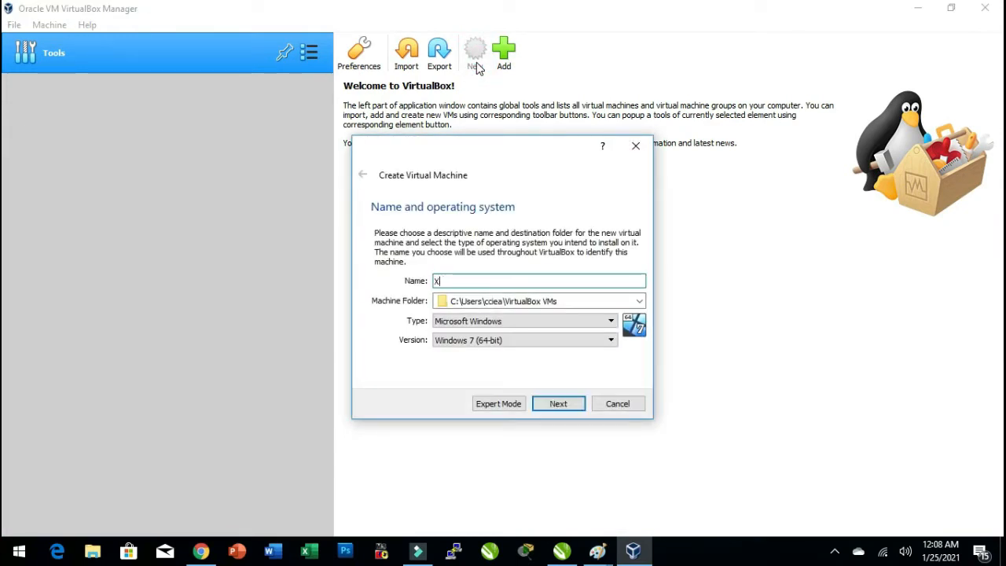
pyautogui.press('BackSpace')
pyautogui.write('Cent')
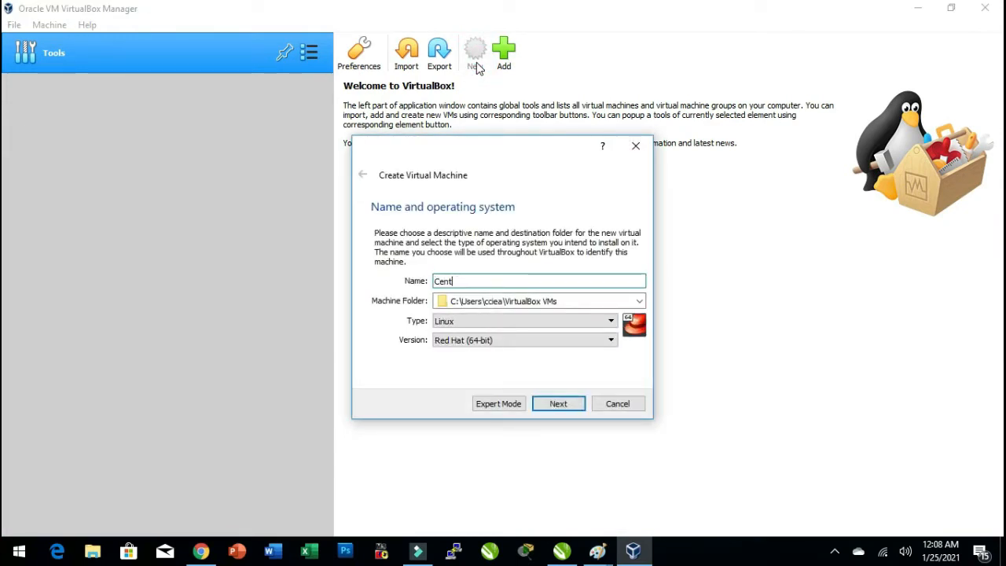
pyautogui.write('OS7')
pyautogui.click(494, 345)
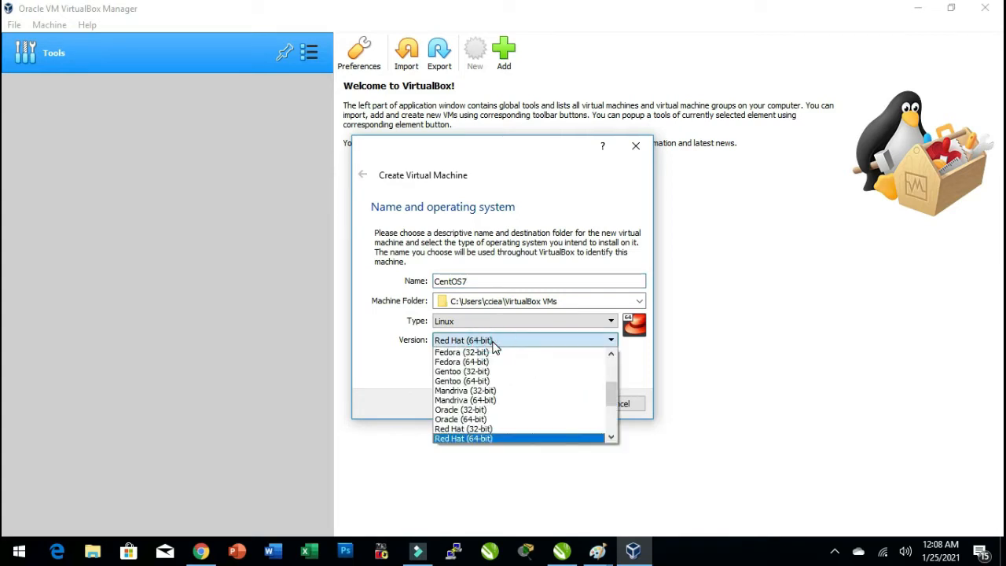
pyautogui.click(494, 345)
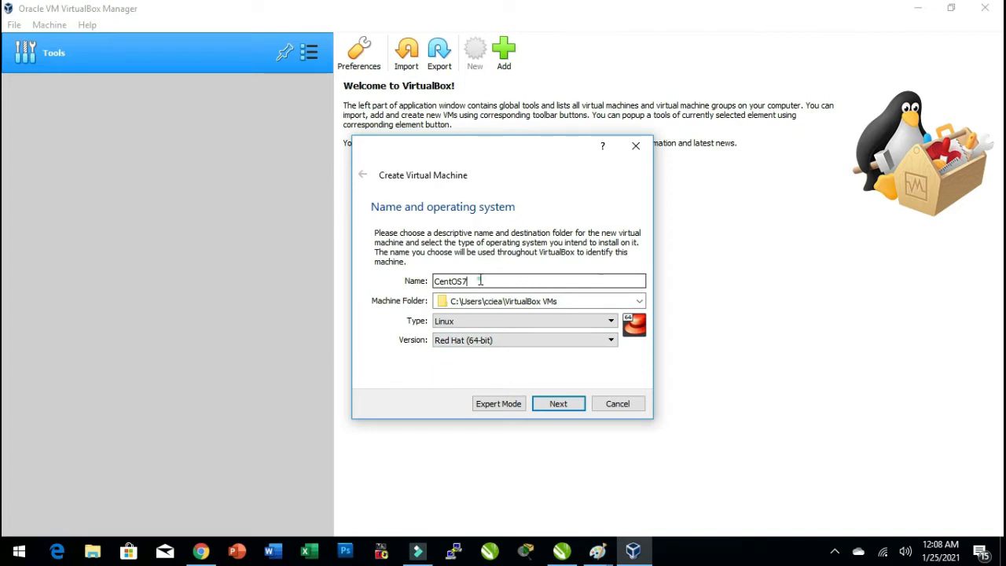
pyautogui.moveTo(497, 282); pyautogui.dragTo(418, 284)
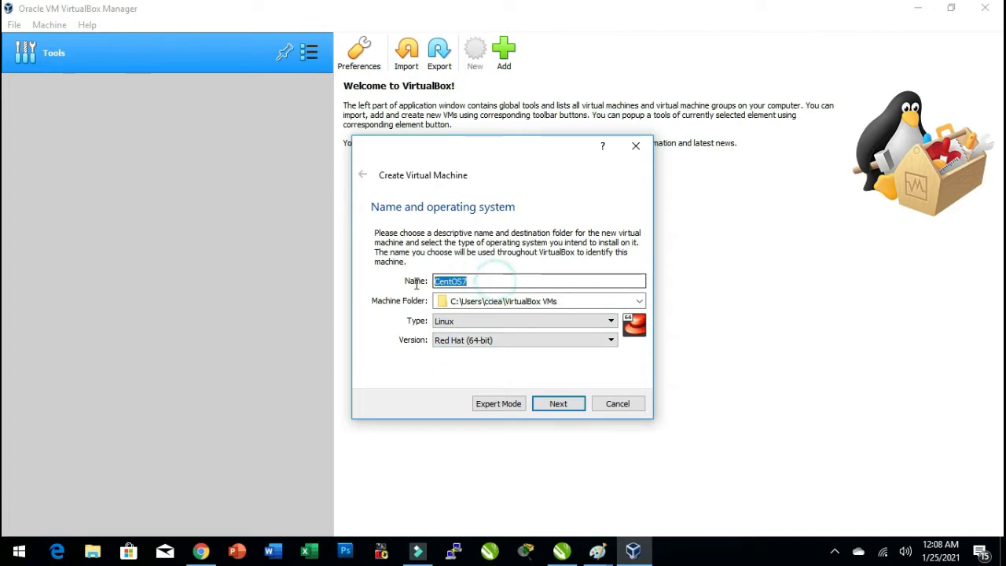
pyautogui.click(483, 281)
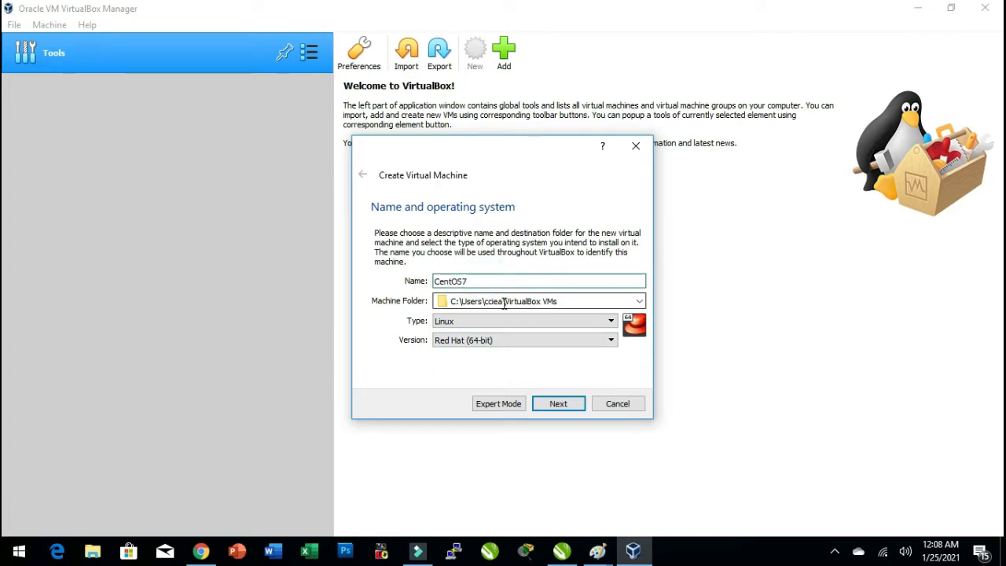
pyautogui.moveTo(476, 281); pyautogui.dragTo(421, 284)
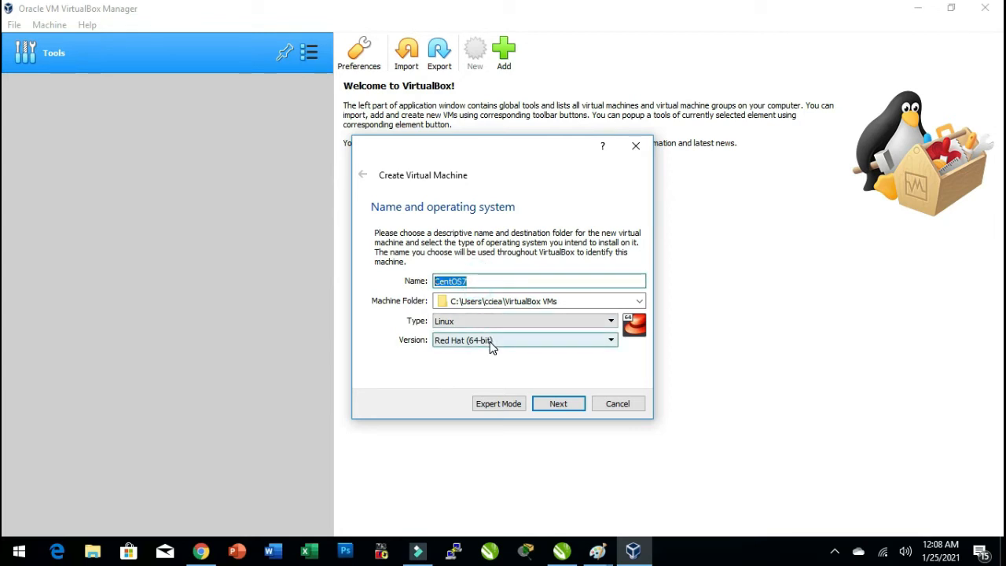
pyautogui.click(487, 282)
pyautogui.doubleClick(502, 280)
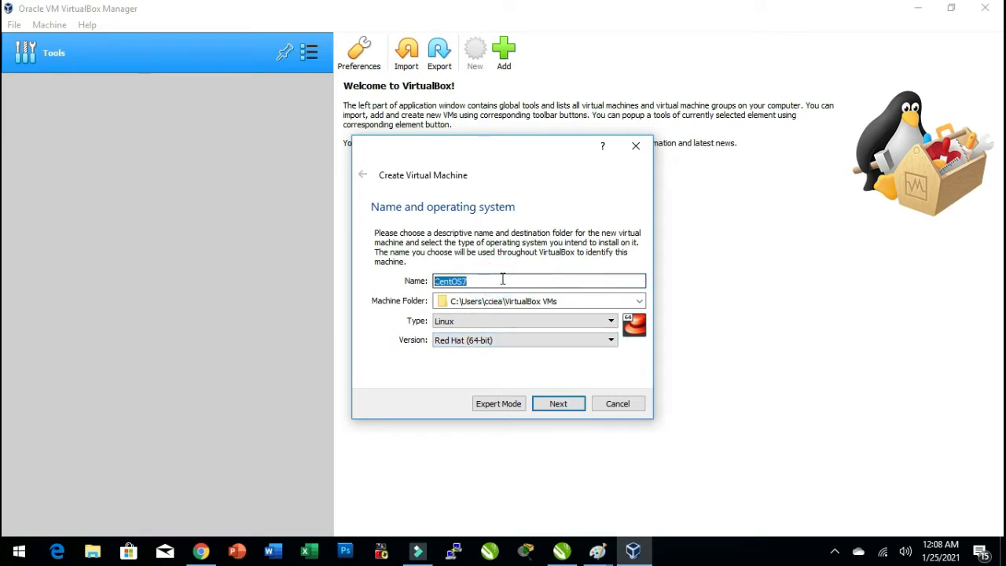
pyautogui.click(501, 281)
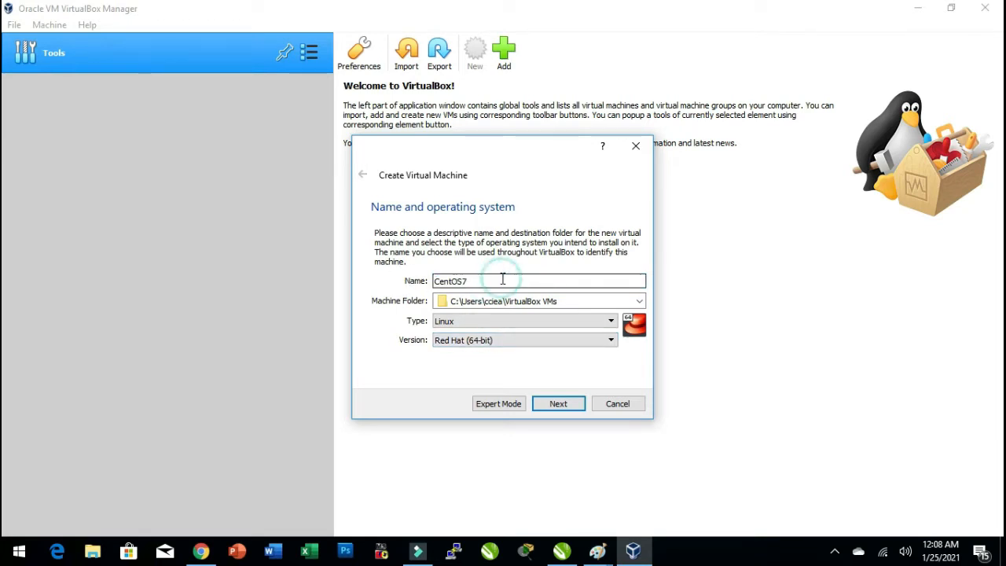
pyautogui.click(558, 406)
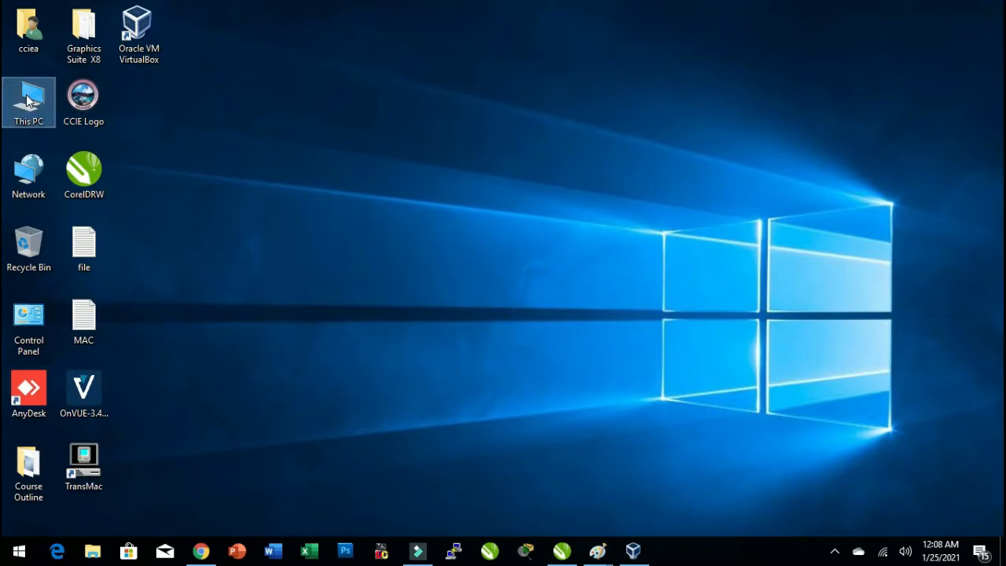
# Open This PC's system properties to check the installed memory and system type, then close it.
pyautogui.rightClick(28, 96)
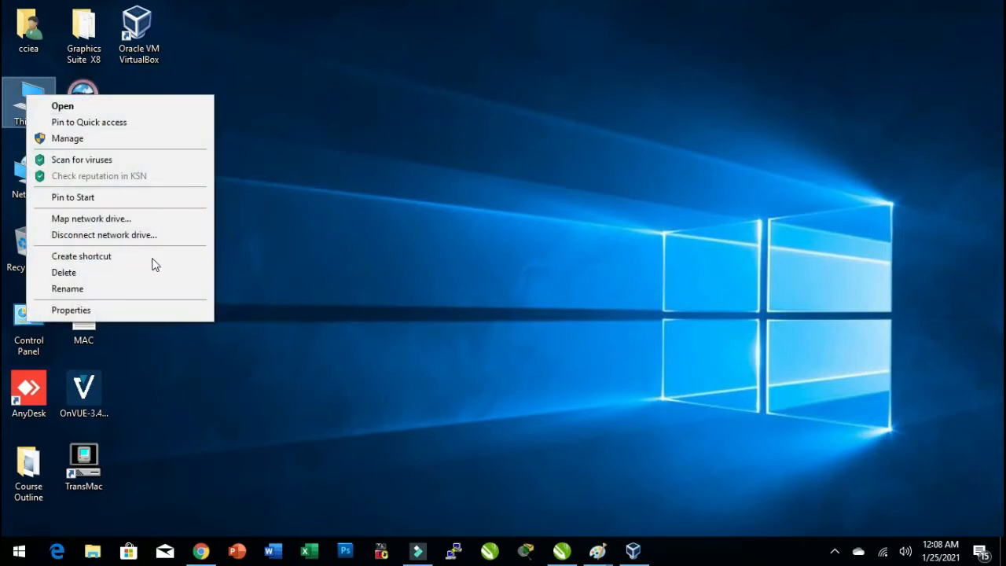
pyautogui.click(71, 309)
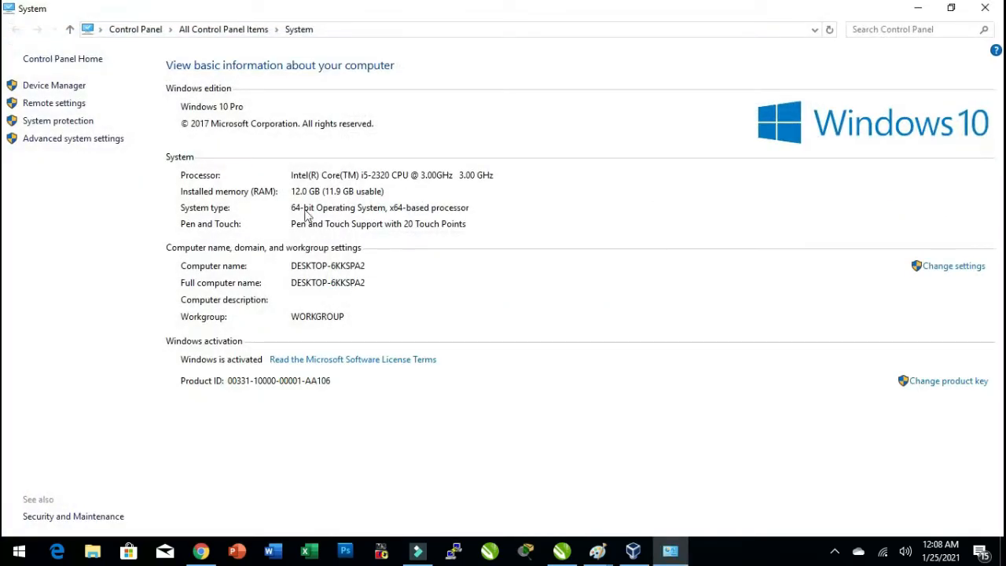
pyautogui.click(985, 8)
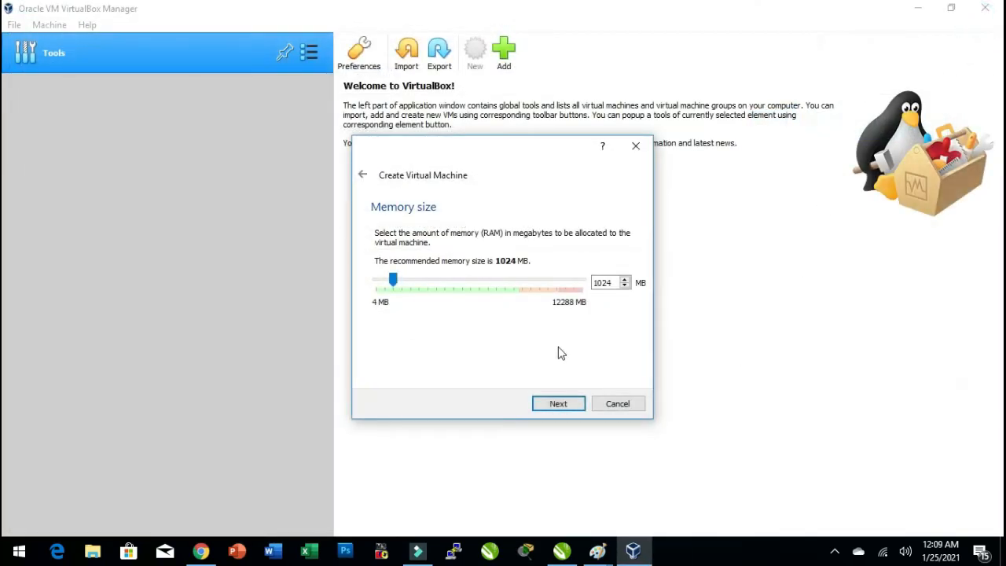
# Set the virtual machine's memory size to 4096 MB and continue to the hard disk page.
pyautogui.doubleClick(597, 283)
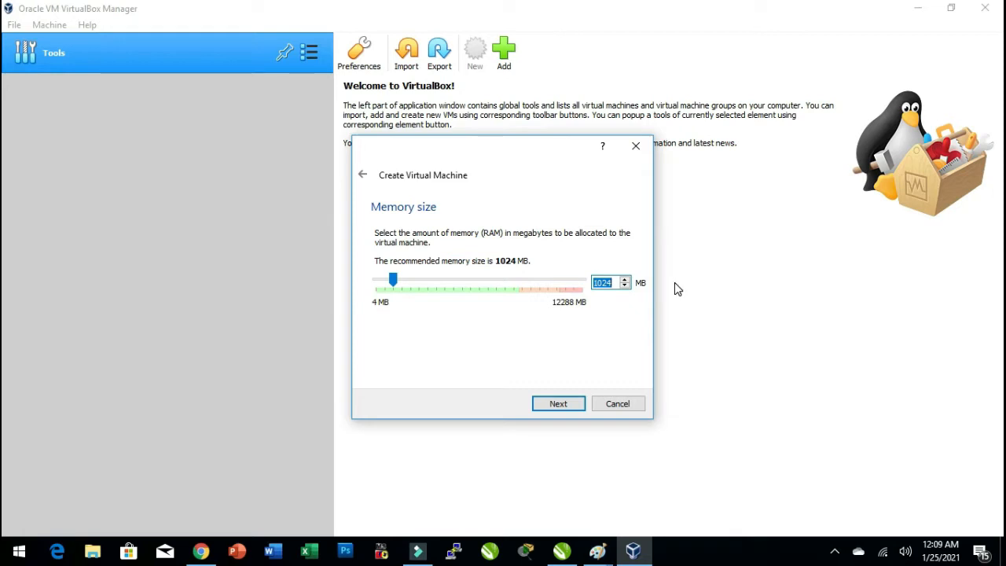
pyautogui.write('4096')
pyautogui.click(555, 405)
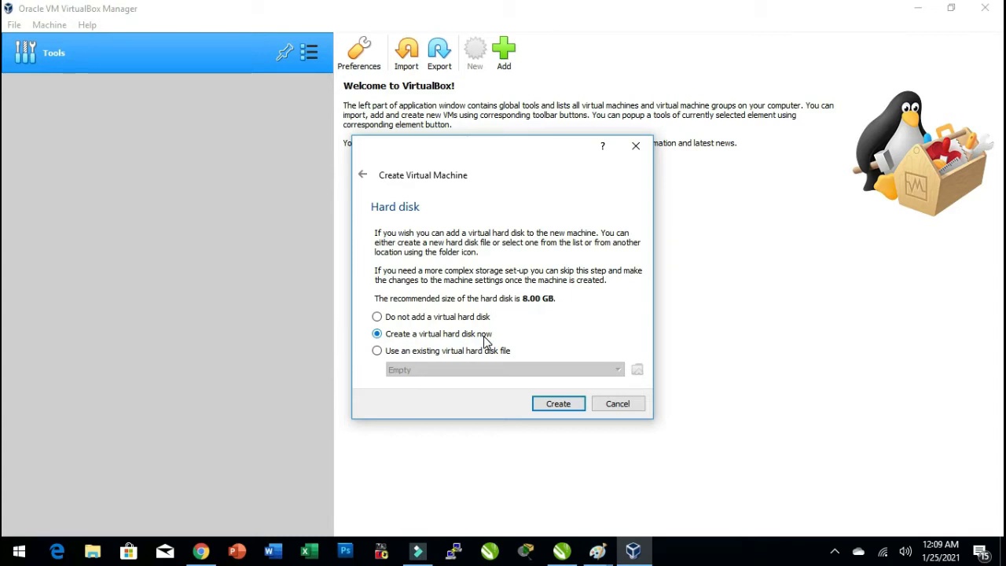
# Launch Paint by running mspaint from the Run dialog.
pyautogui.press('super+r')
pyautogui.write('msp[a')
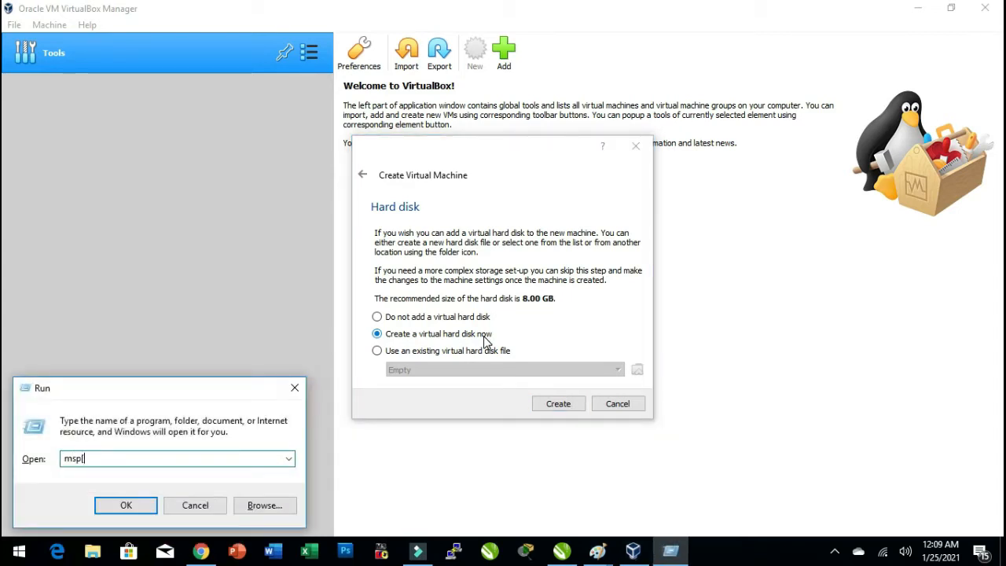
pyautogui.write('int')
pyautogui.press('Return')
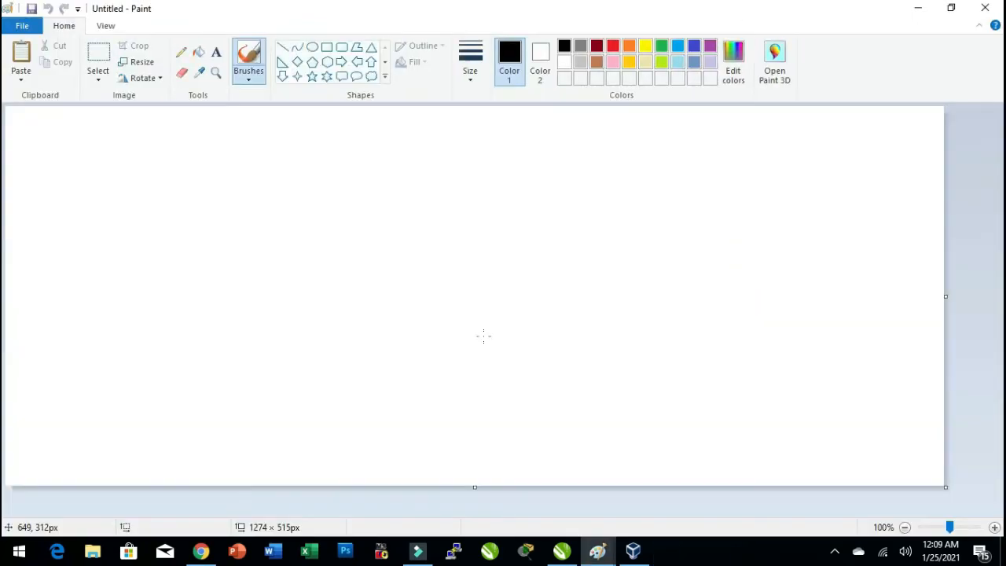
# Draw a large rounded rectangle in the middle of the Paint canvas.
pyautogui.click(341, 46)
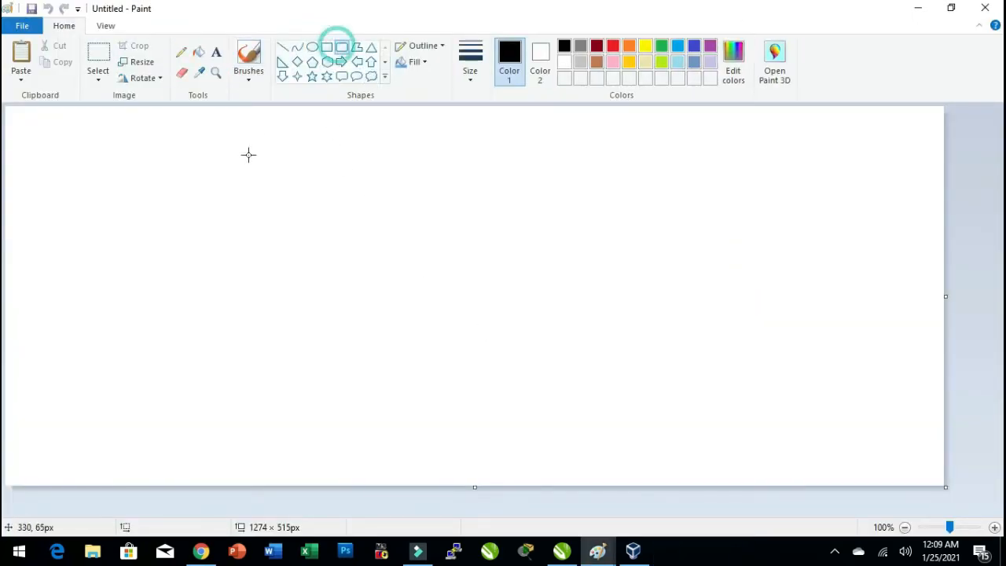
pyautogui.moveTo(226, 158); pyautogui.dragTo(654, 411)
pyautogui.click(752, 365)
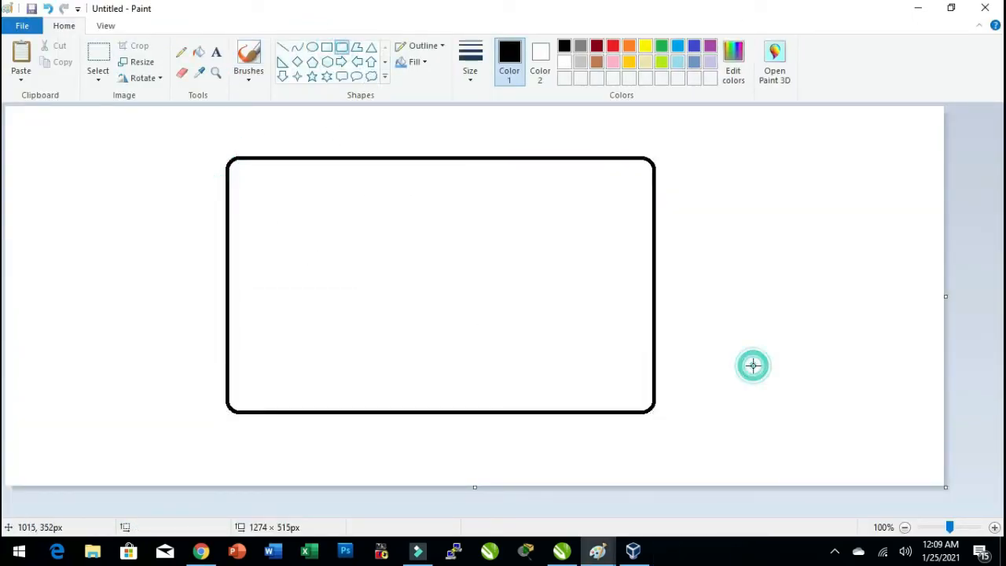
# With the brush, sketch a corner section inside the rectangle, write CentOS in it with an underline, and minimize Paint.
pyautogui.click(250, 53)
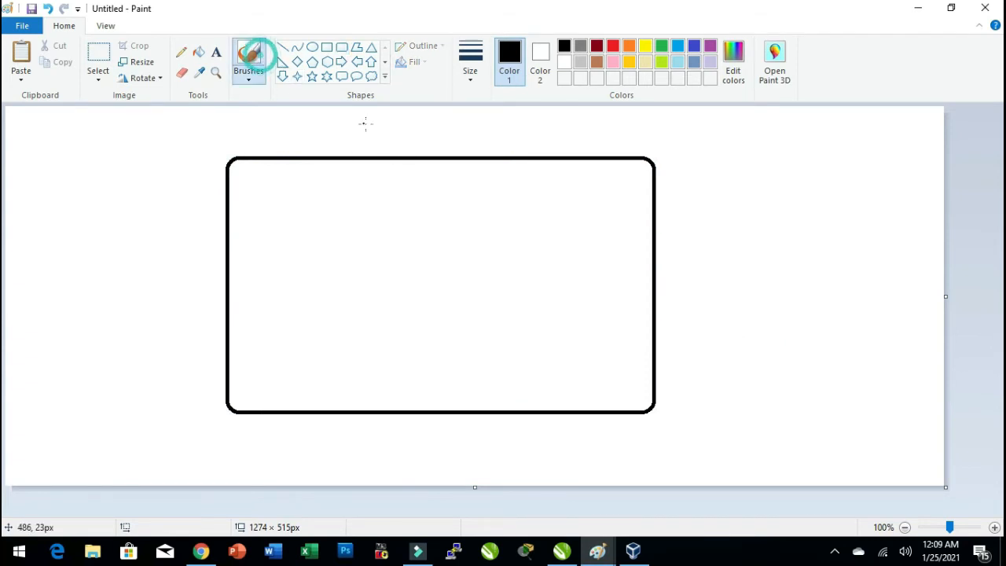
pyautogui.moveTo(470, 159)
pyautogui.mouseDown()
pyautogui.moveTo(497, 259)
pyautogui.moveTo(661, 267)
pyautogui.mouseUp()
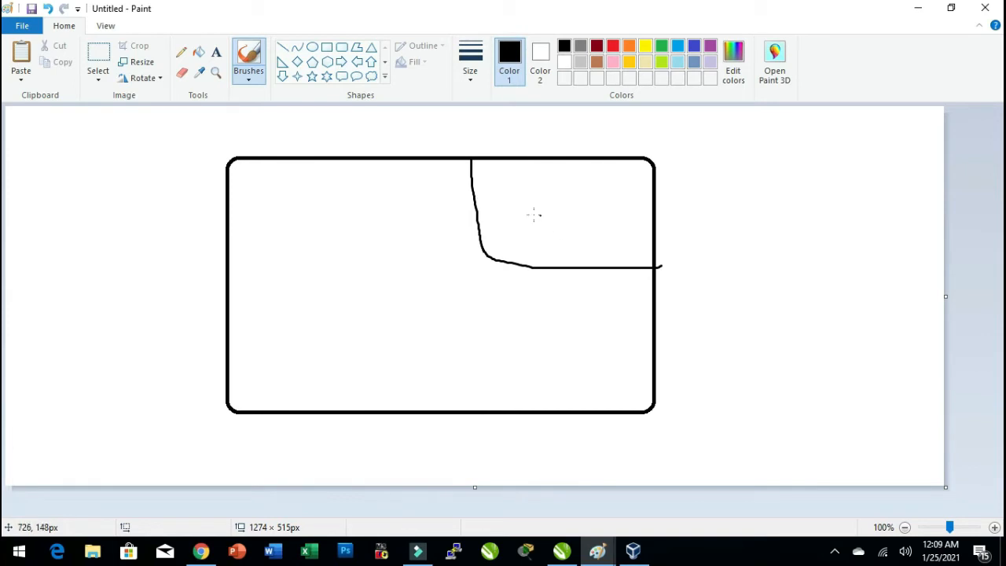
pyautogui.moveTo(530, 207)
pyautogui.mouseDown()
pyautogui.moveTo(563, 224)
pyautogui.moveTo(590, 205)
pyautogui.moveTo(639, 194)
pyautogui.moveTo(611, 220)
pyautogui.moveTo(544, 230)
pyautogui.mouseUp()
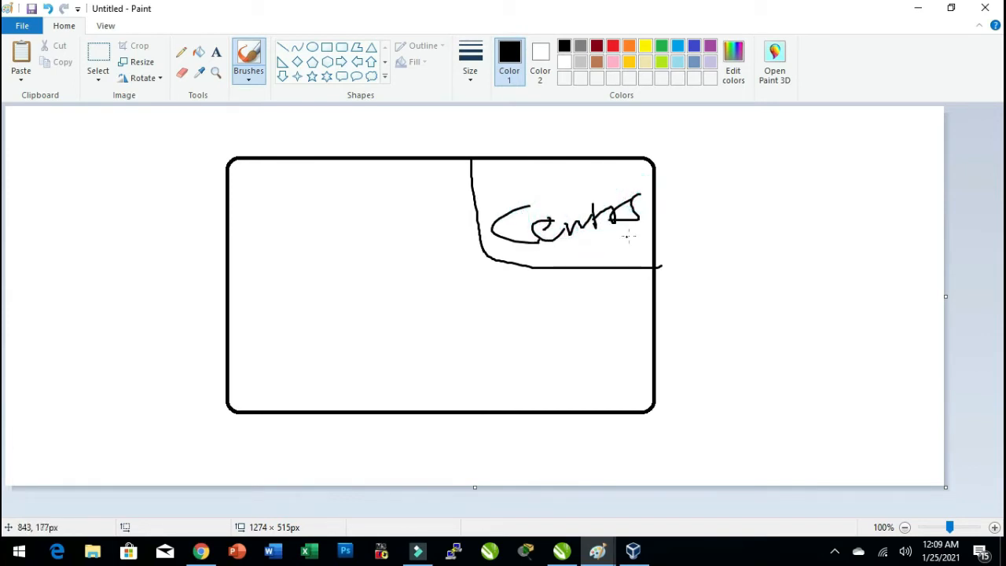
pyautogui.moveTo(630, 235); pyautogui.dragTo(528, 258)
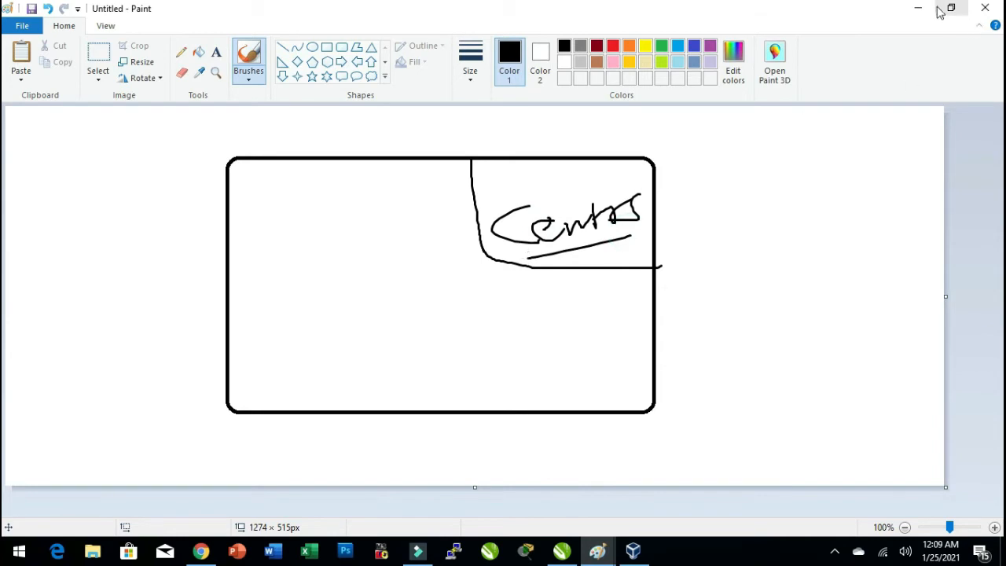
pyautogui.click(918, 8)
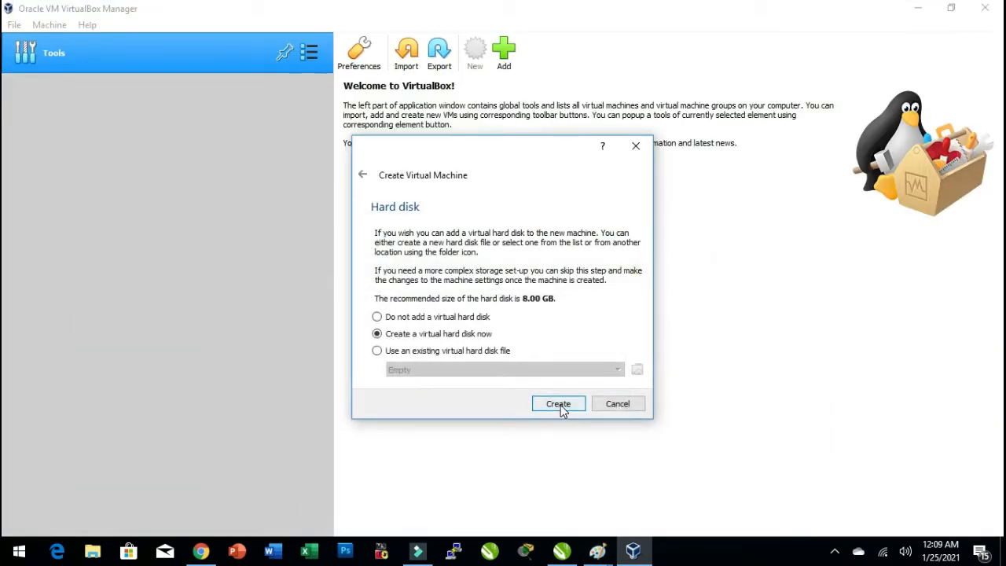
# Choose to create a new virtual hard disk now, as a VDI file, dynamically allocated.
pyautogui.click(559, 405)
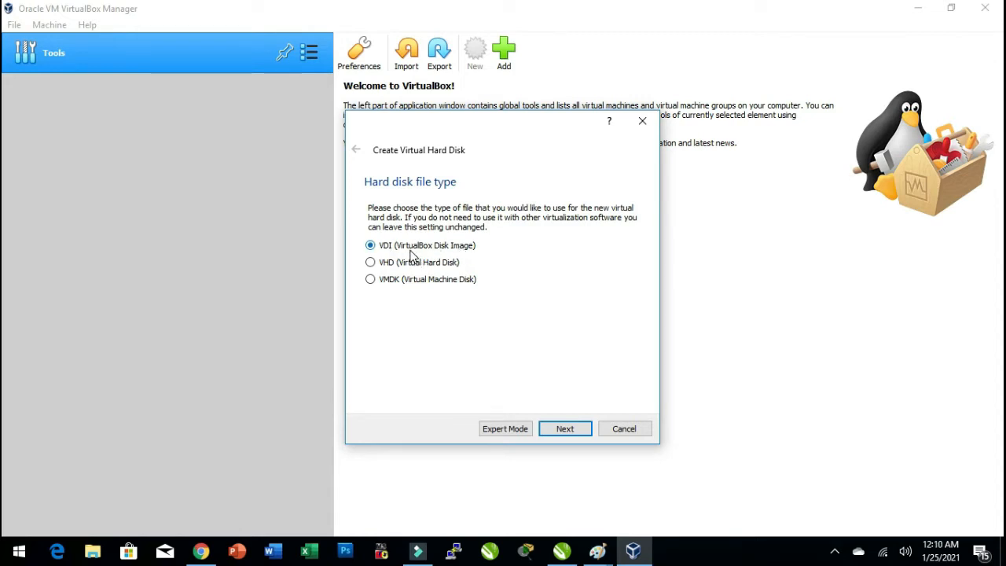
pyautogui.click(574, 429)
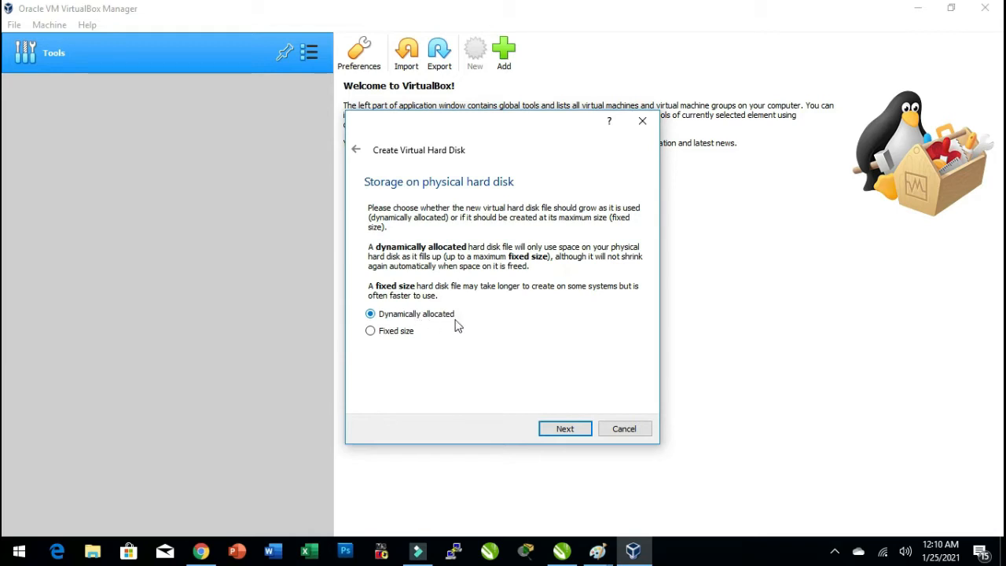
pyautogui.click(563, 430)
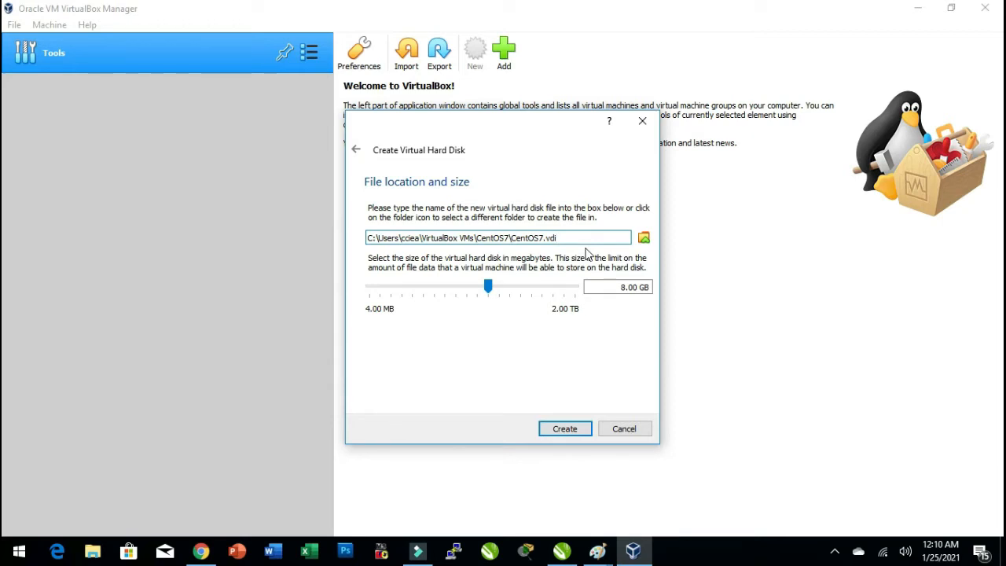
# Browse the Data (D:) drive and its VMware folder in File Explorer.
pyautogui.press('super+d')
pyautogui.doubleClick(28, 105)
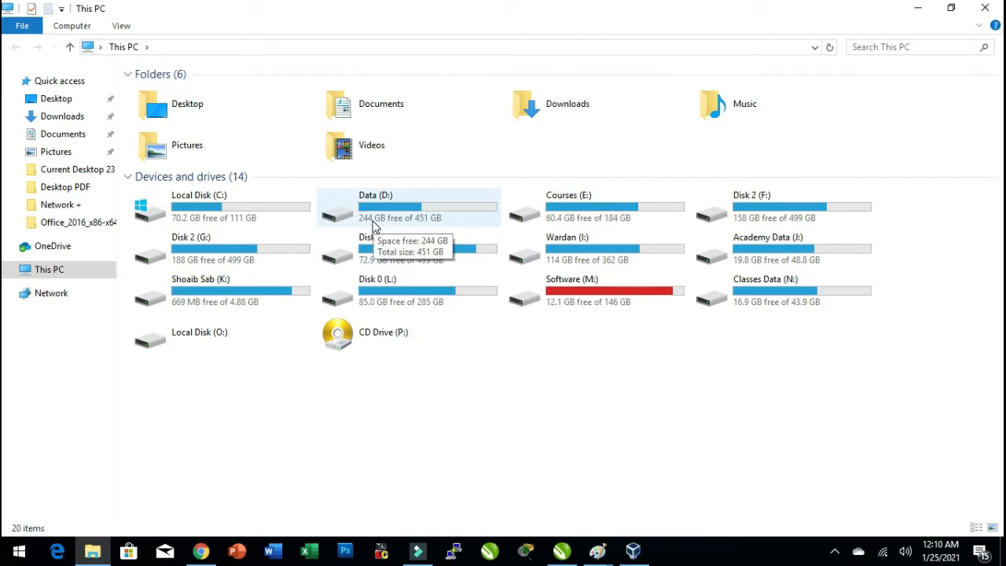
pyautogui.doubleClick(441, 212)
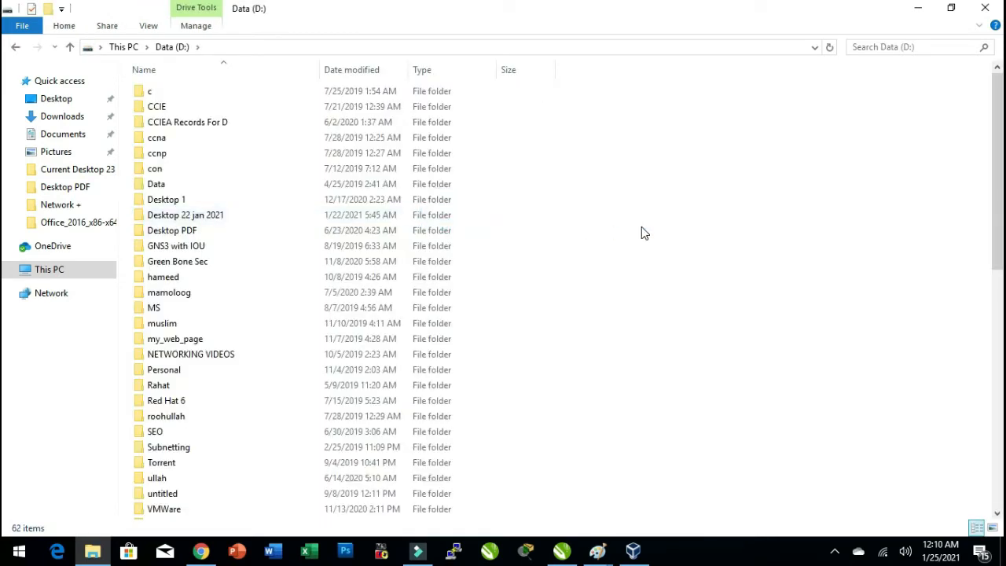
pyautogui.click(171, 227)
pyautogui.press('v')
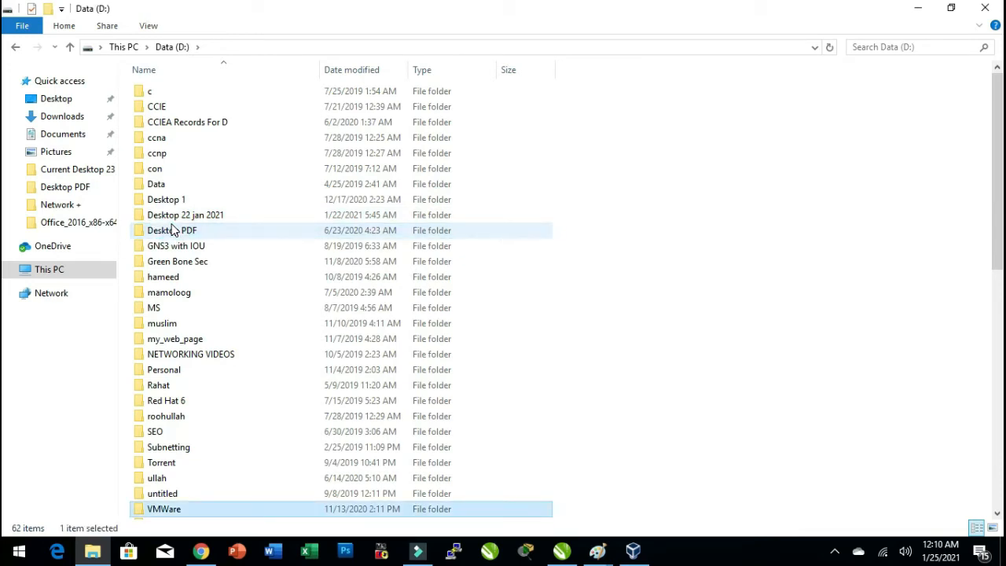
pyautogui.press('alt')
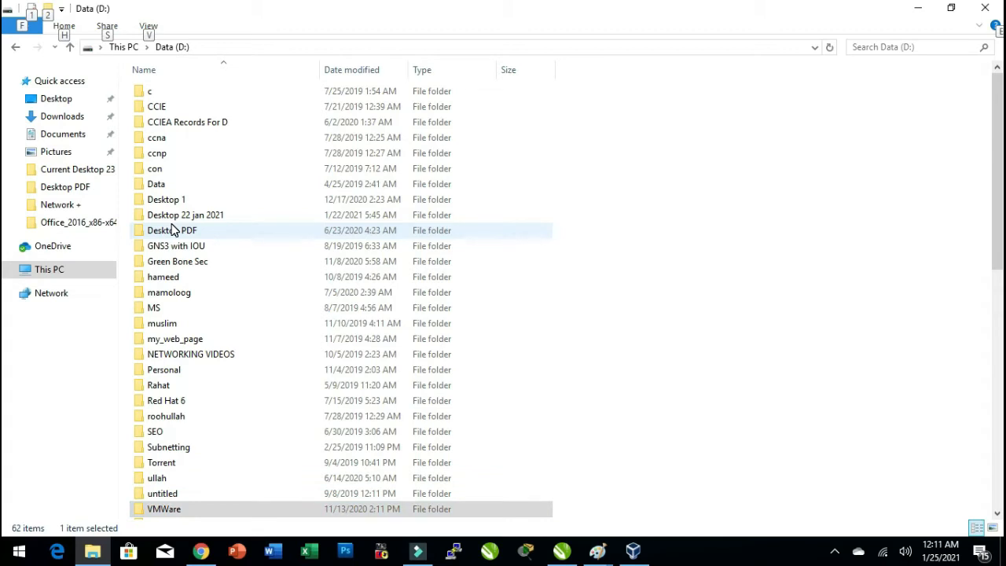
pyautogui.doubleClick(201, 510)
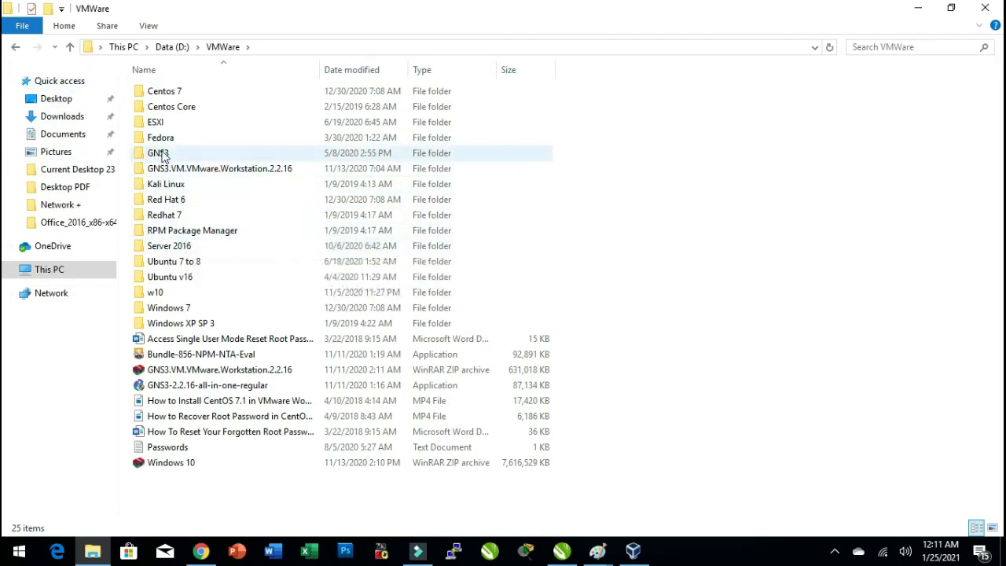
pyautogui.click(15, 46)
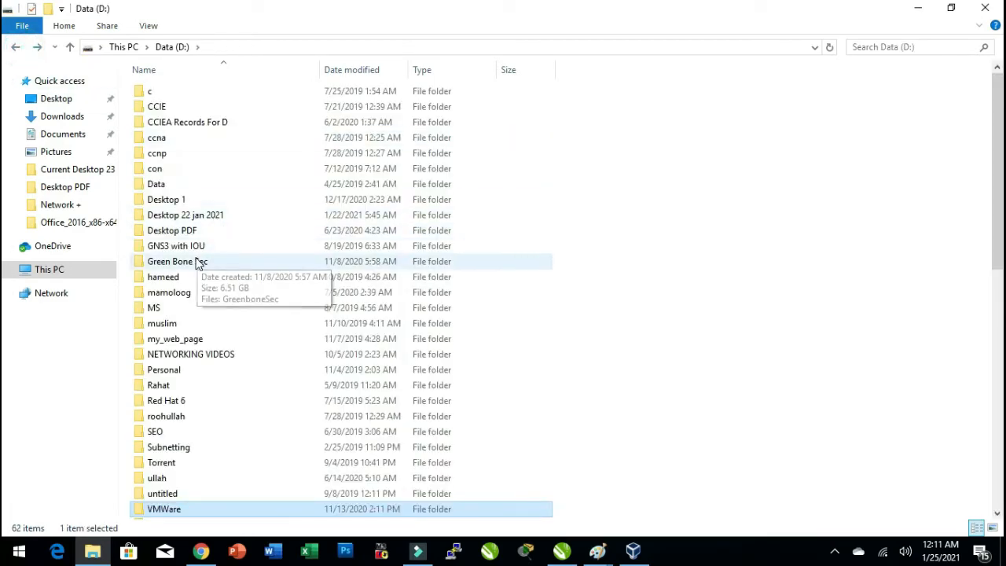
pyautogui.press('v')
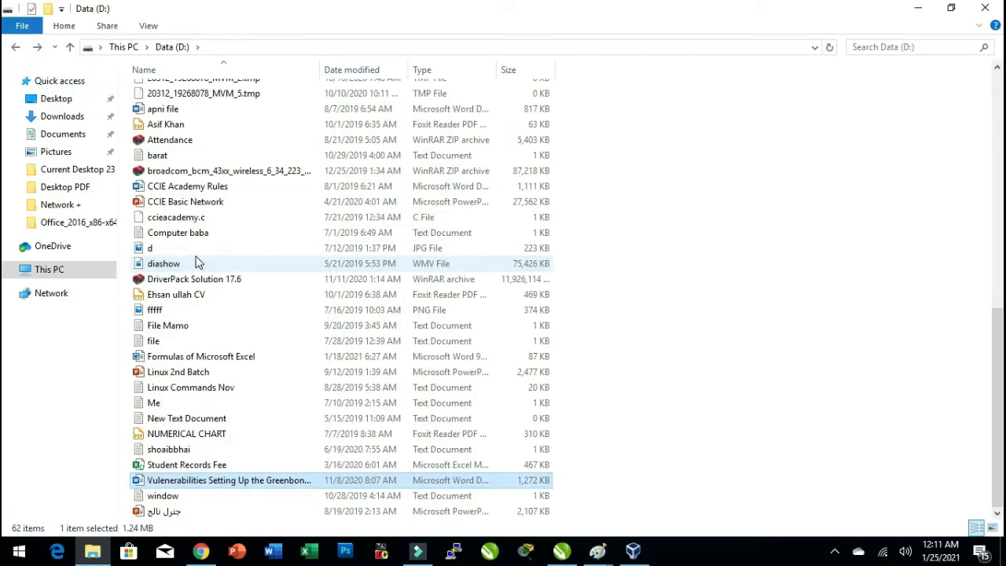
pyautogui.press('v')
pyautogui.scroll(5, 179, 182)
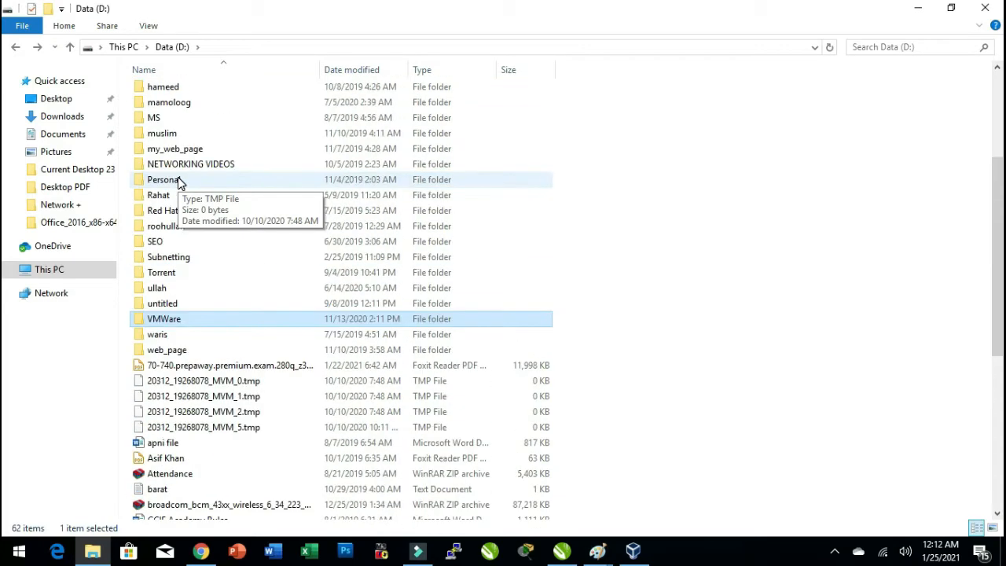
pyautogui.scroll(3, 179, 182)
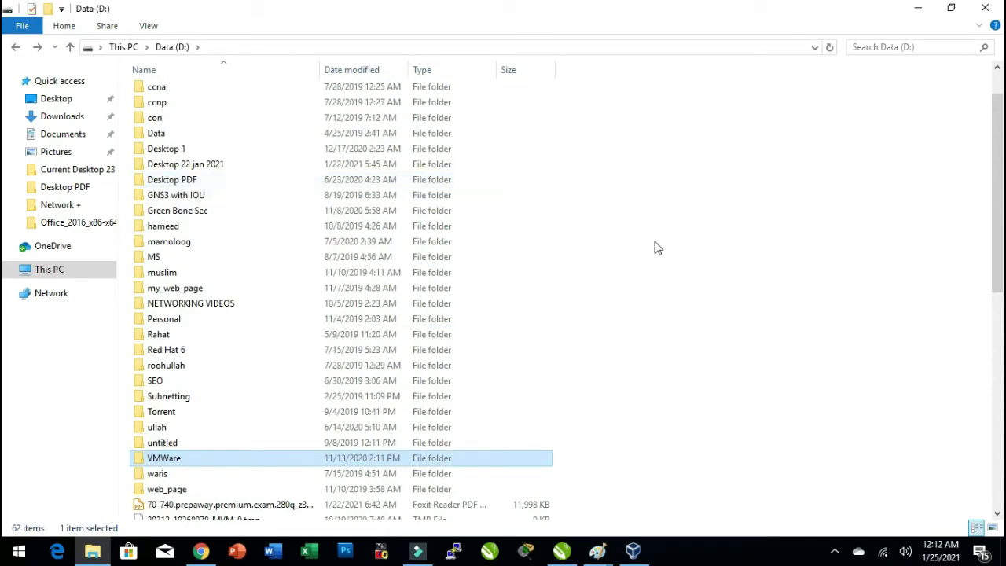
# Create a new folder named CentOS7 on the Data (D:) drive and close File Explorer.
pyautogui.rightClick(709, 237)
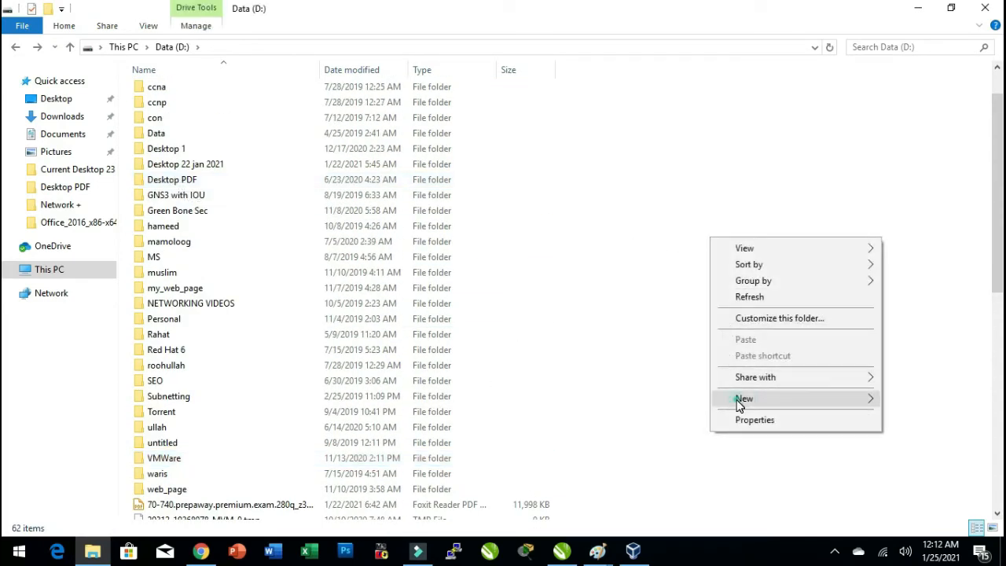
pyautogui.moveTo(718, 399)
pyautogui.click(579, 183)
pyautogui.write('C')
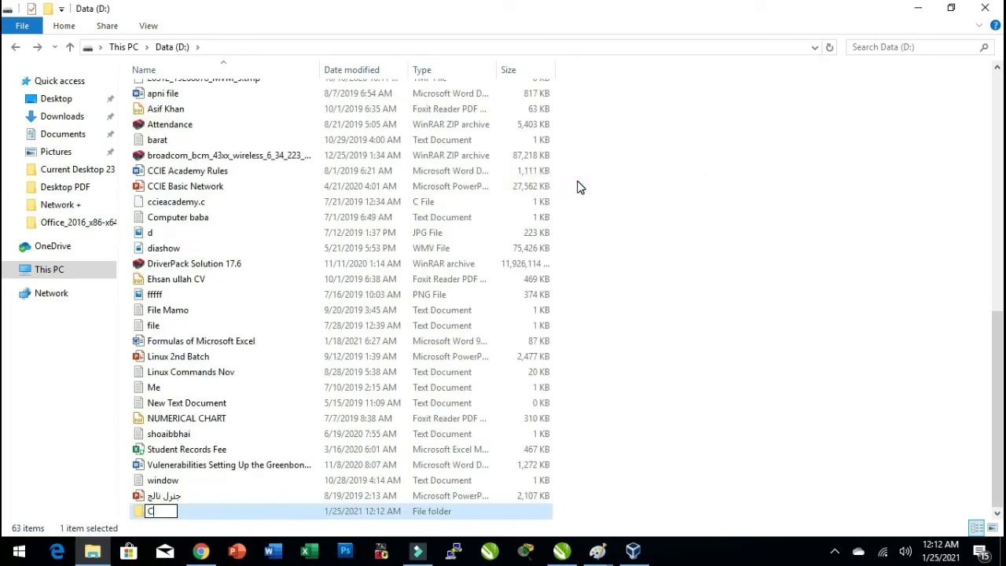
pyautogui.write('entOS7')
pyautogui.click(680, 168)
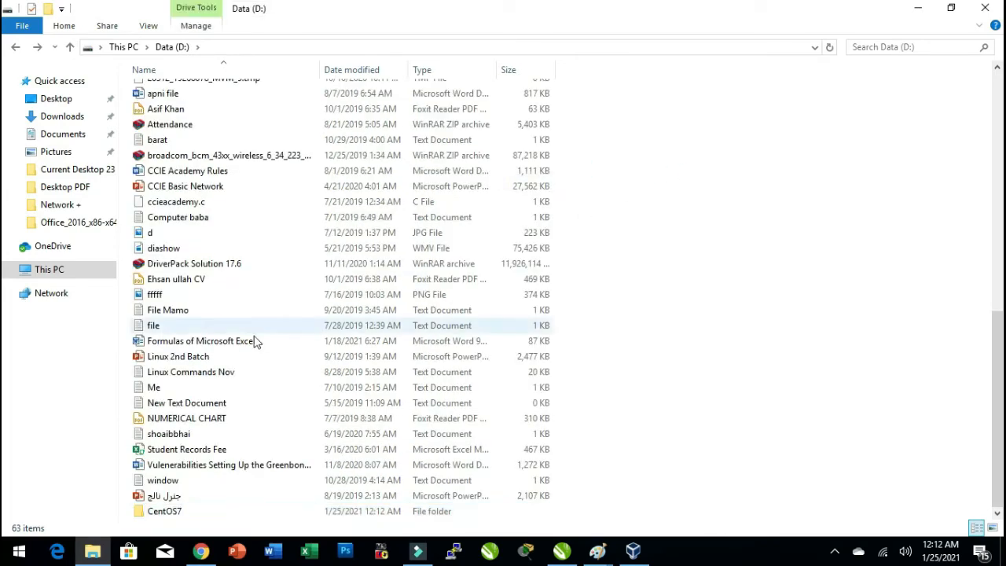
pyautogui.click(984, 9)
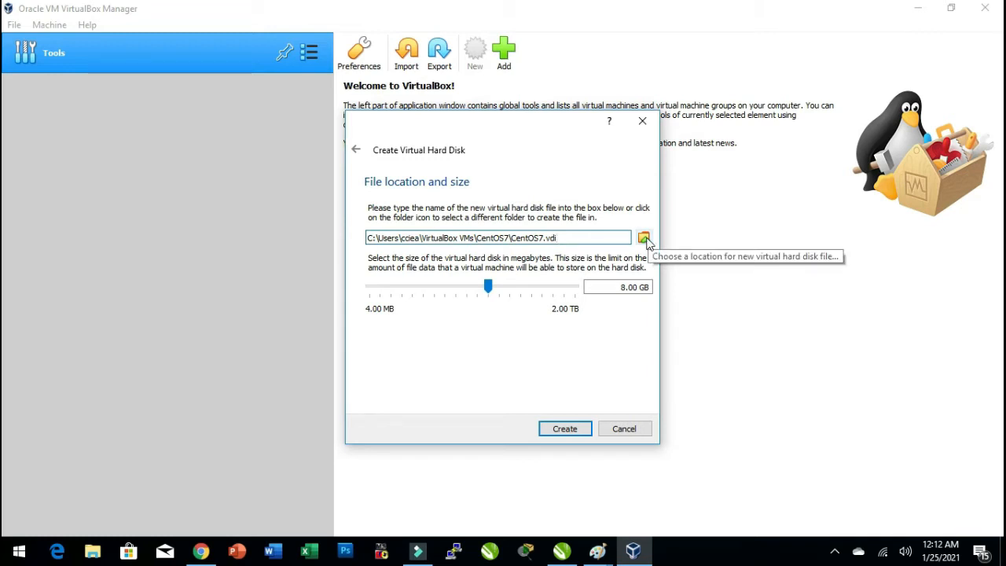
# Save the virtual hard disk file as CentOS7 inside the CentOS7 folder on Data (D:).
pyautogui.click(644, 237)
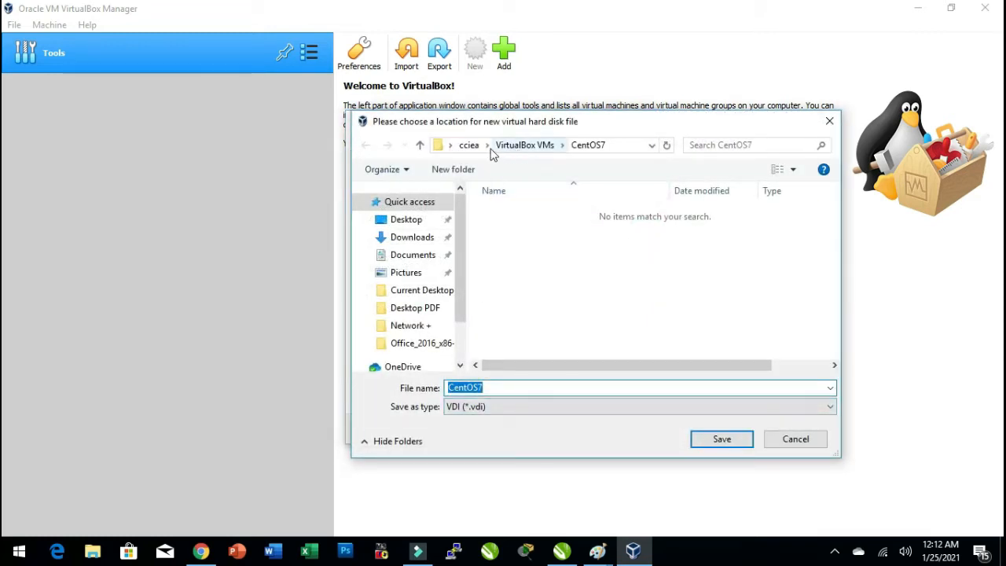
pyautogui.scroll(-1, 425, 334)
pyautogui.click(420, 331)
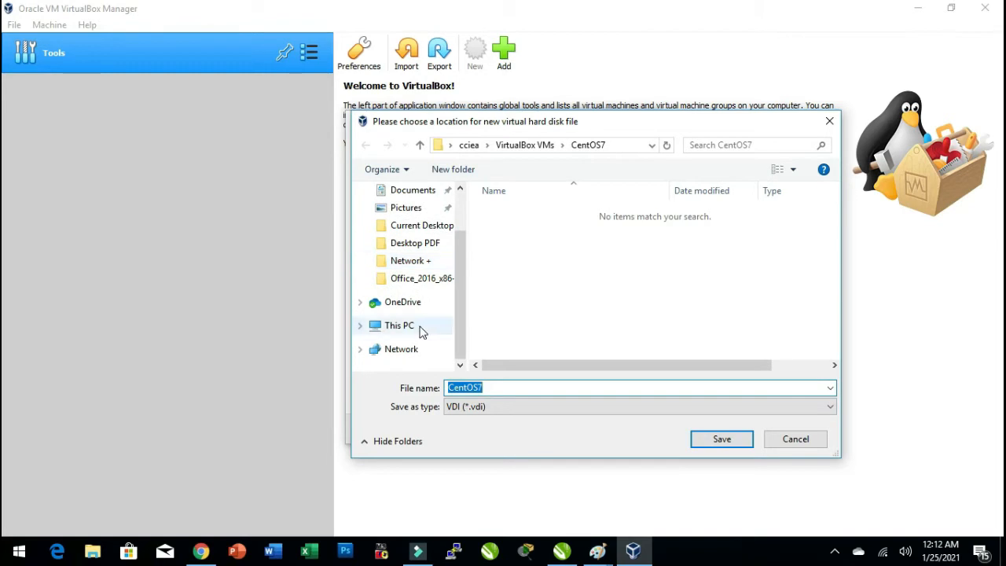
pyautogui.click(361, 326)
pyautogui.click(414, 344)
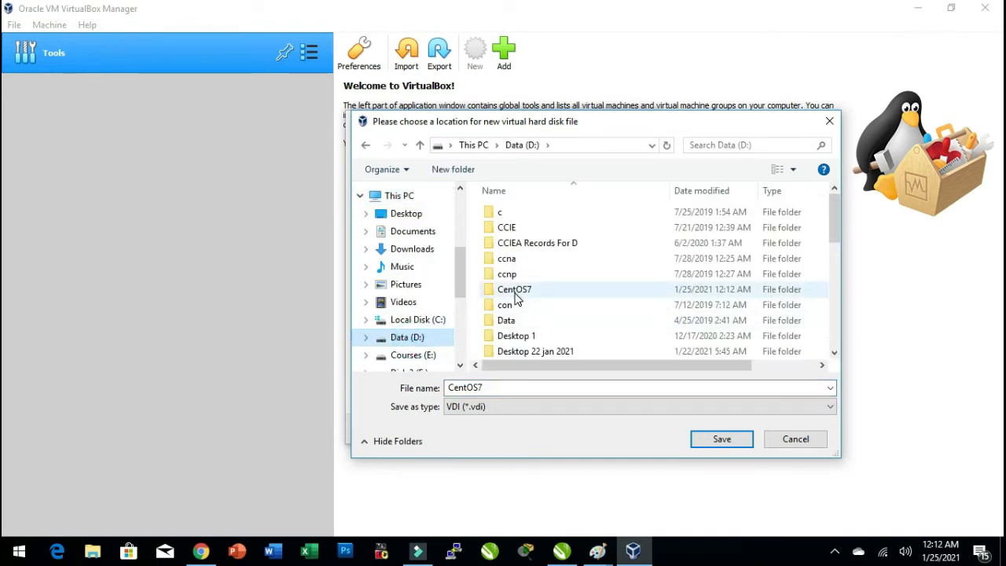
pyautogui.doubleClick(515, 290)
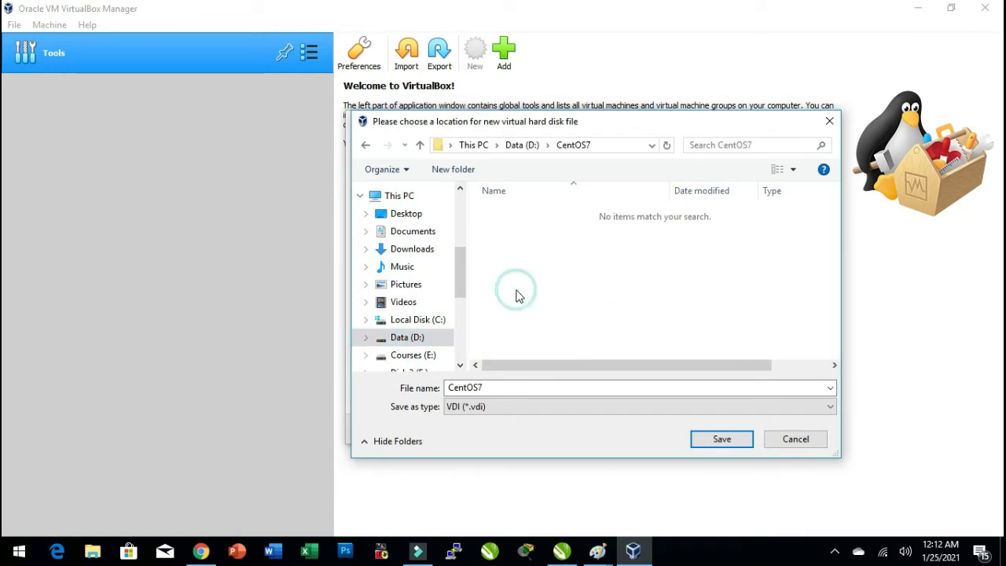
pyautogui.click(721, 440)
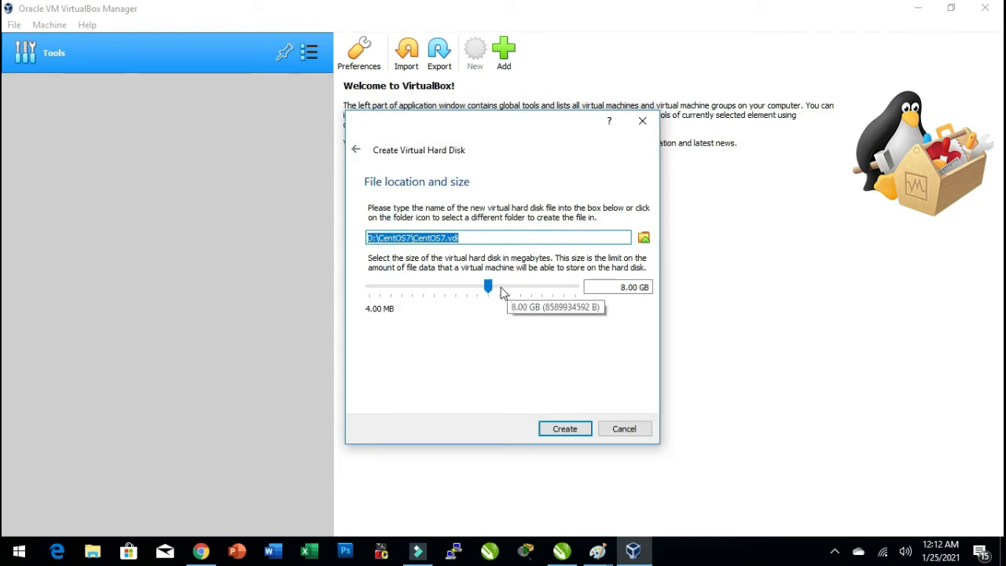
# Set the virtual hard disk size to 32.00 GB and create the virtual machine.
pyautogui.click(507, 290)
pyautogui.click(508, 289)
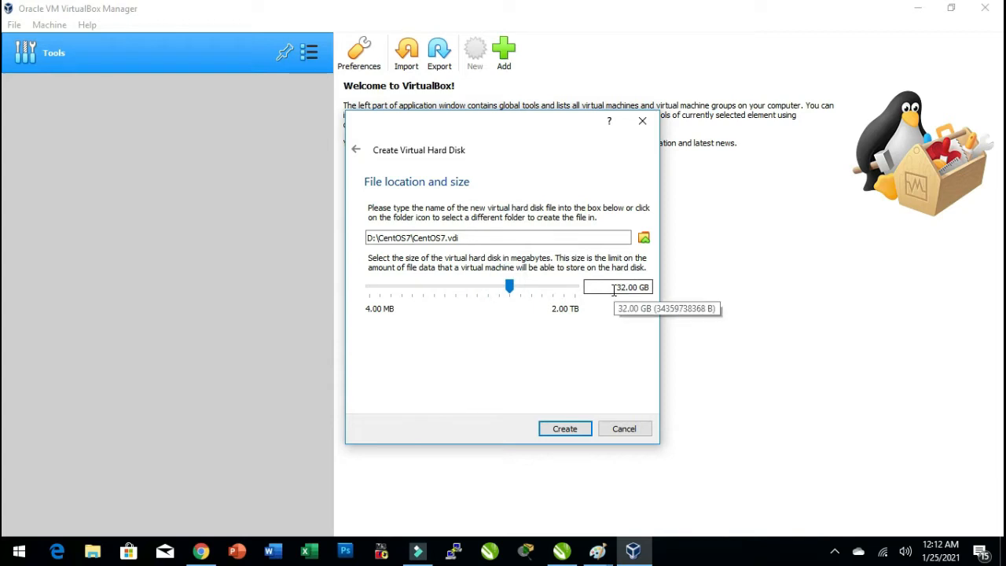
pyautogui.click(566, 429)
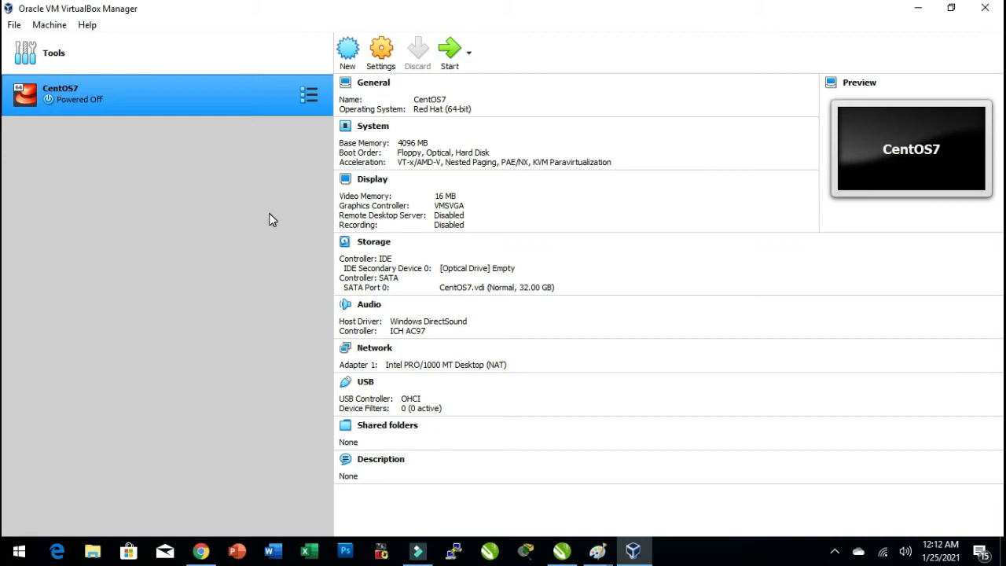
# In the CentOS7 settings, set Shared Clipboard and Drag'n'Drop to Bidirectional and apply.
pyautogui.click(380, 56)
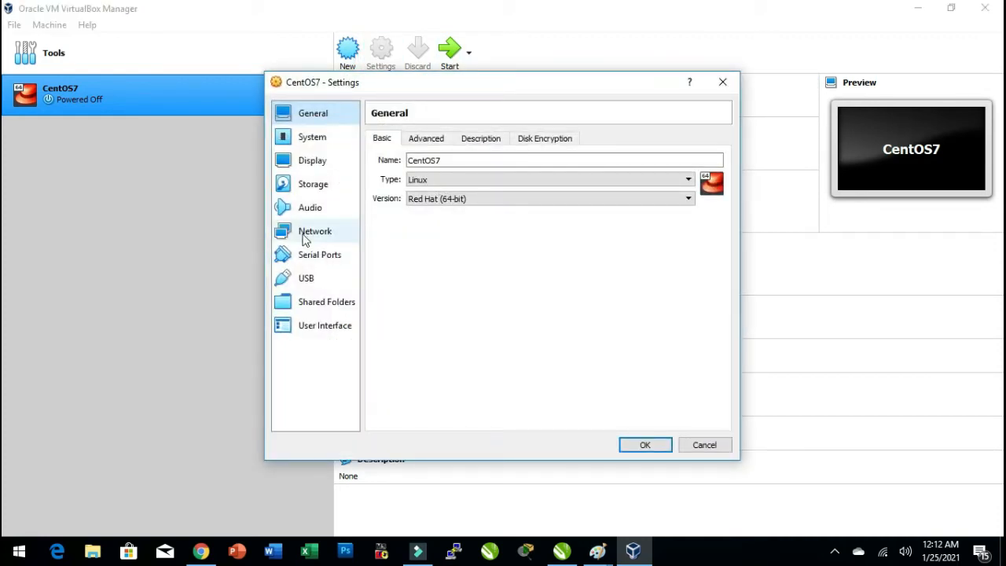
pyautogui.click(436, 142)
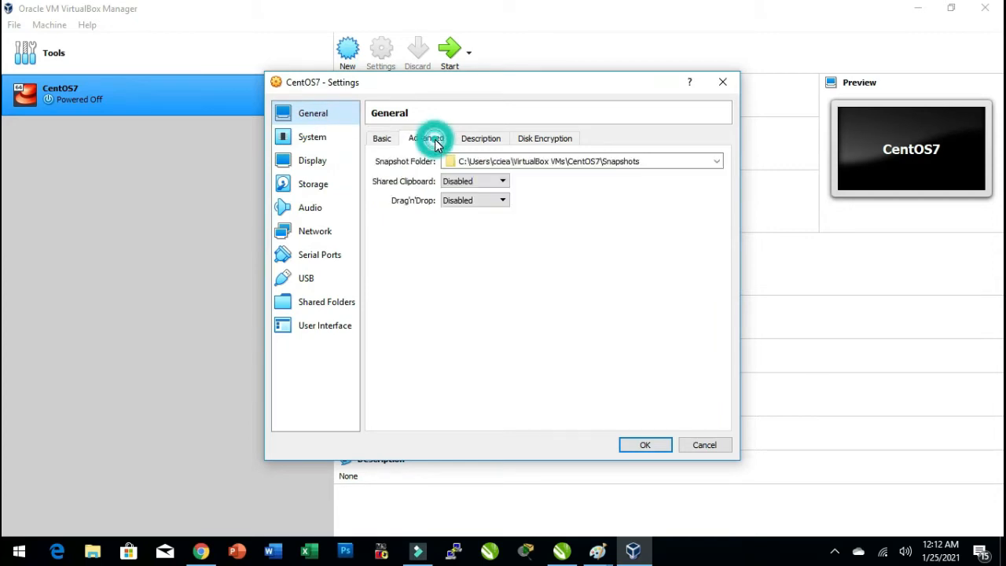
pyautogui.click(497, 181)
pyautogui.click(480, 220)
pyautogui.click(477, 200)
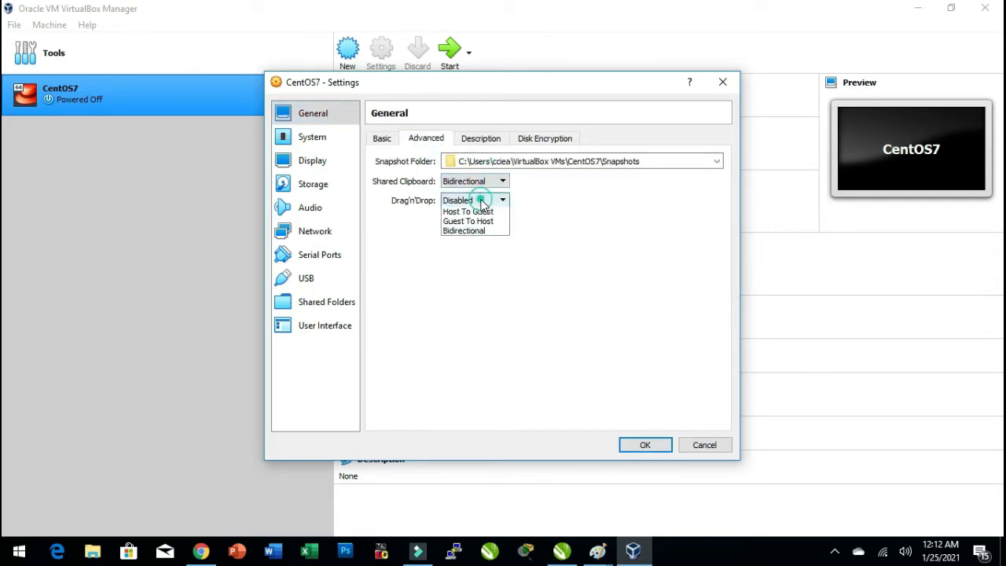
pyautogui.click(476, 239)
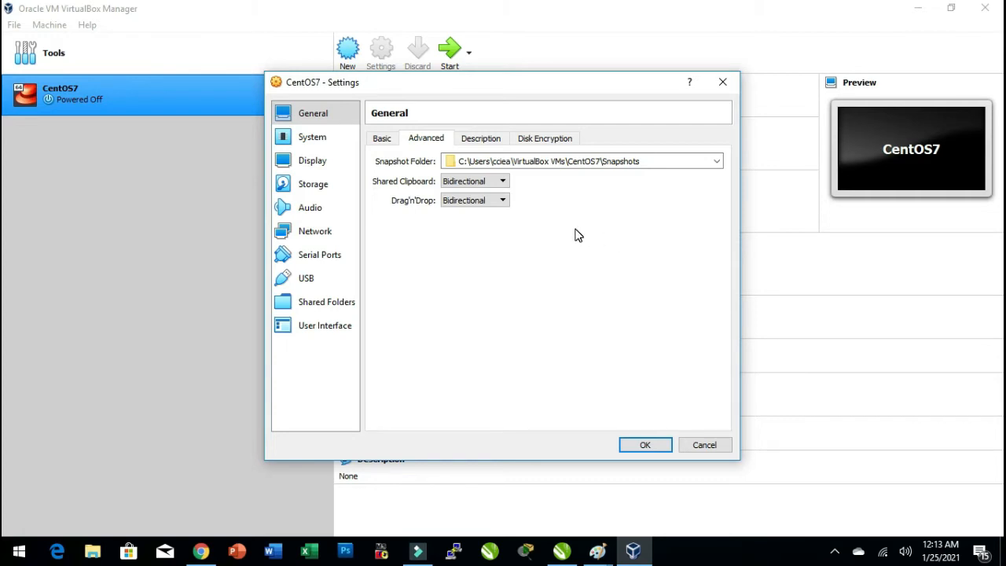
pyautogui.click(641, 445)
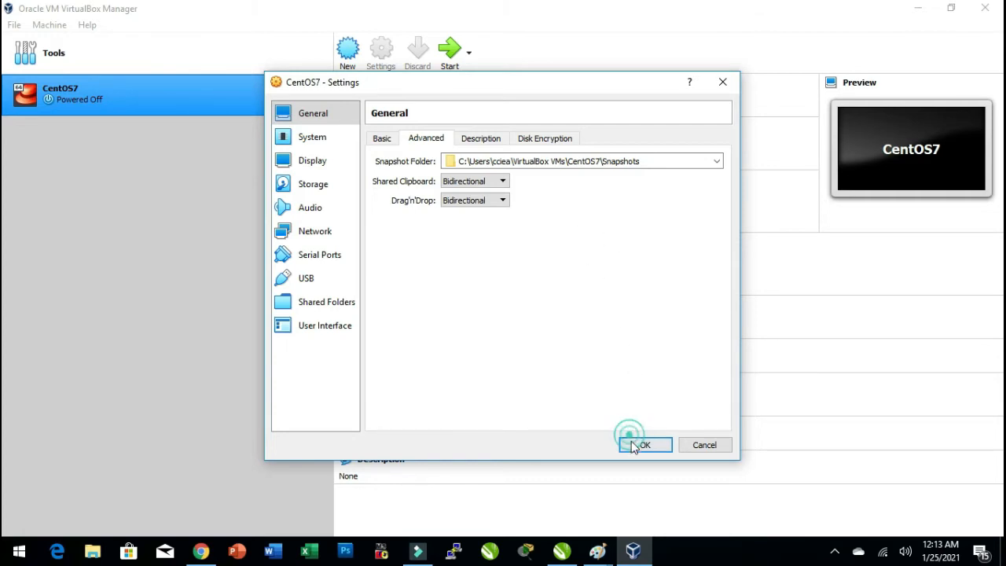
pyautogui.press('super+r')
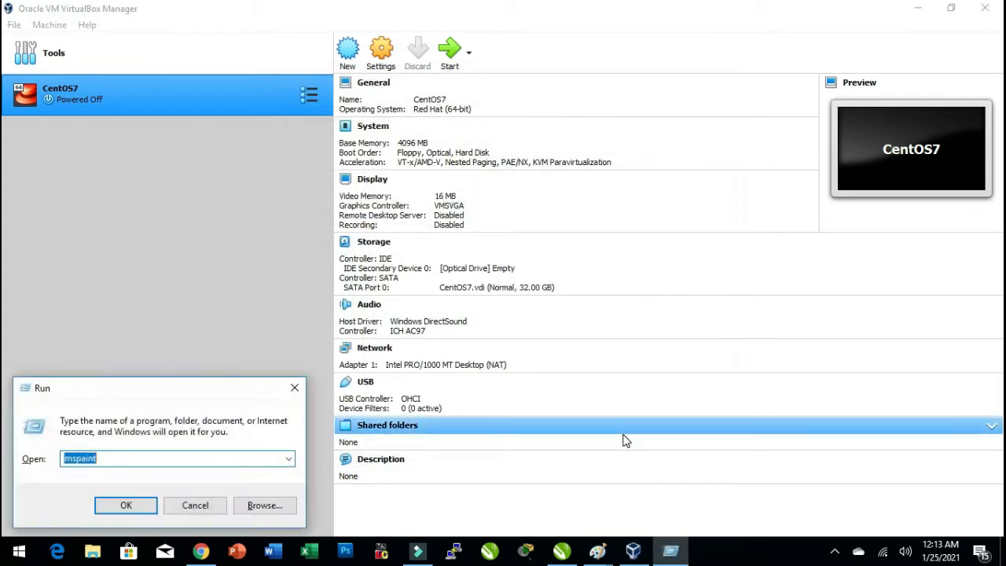
pyautogui.write('notepad')
pyautogui.press('Return')
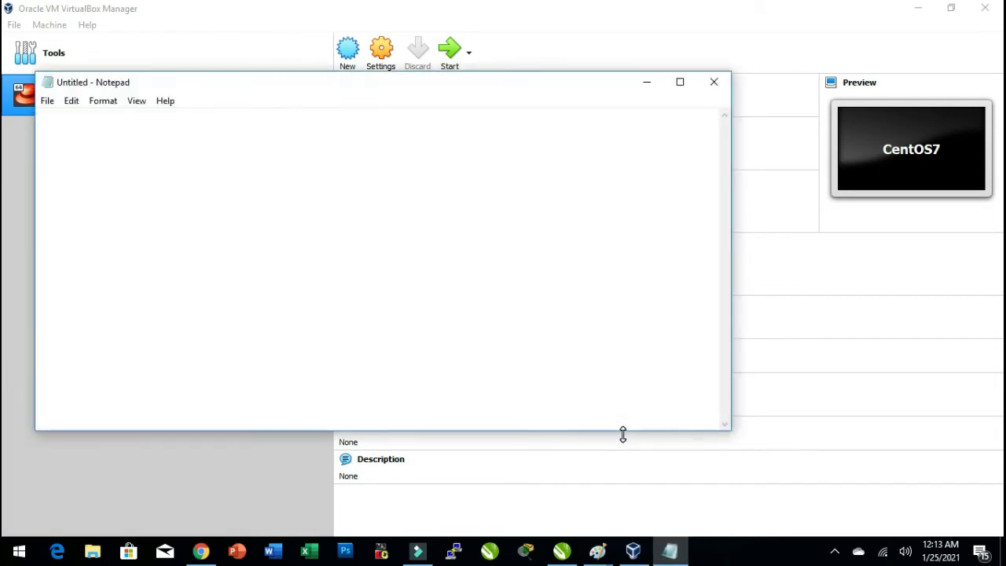
pyautogui.click(708, 85)
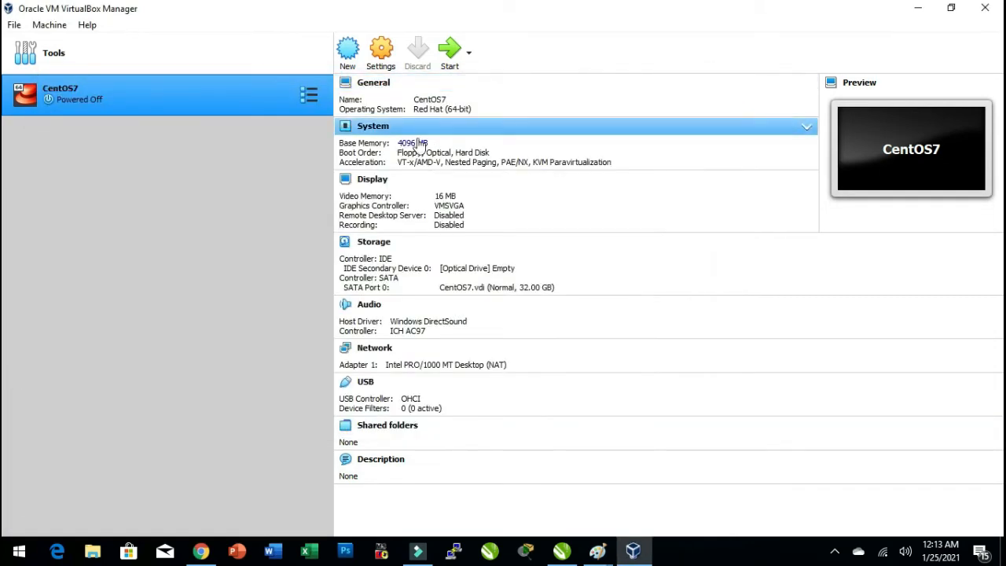
# Open the CentOS7 VM settings and remove Floppy from the boot order.
pyautogui.click(379, 66)
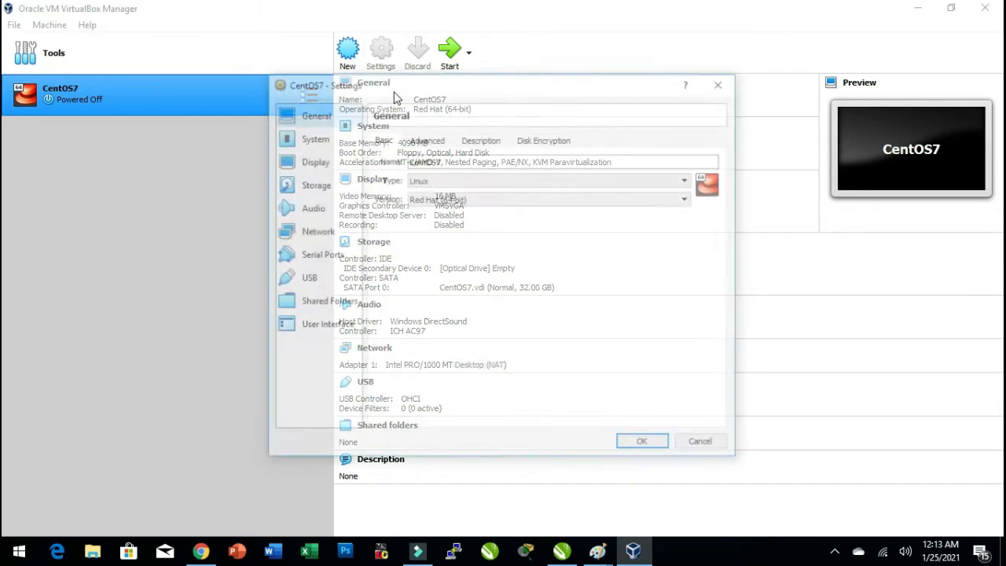
pyautogui.click(426, 139)
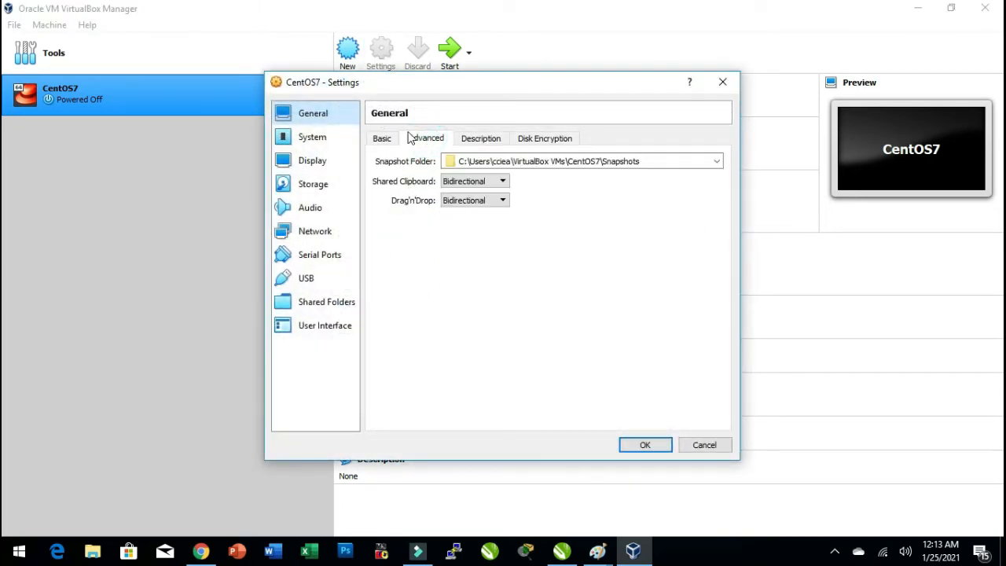
pyautogui.click(470, 140)
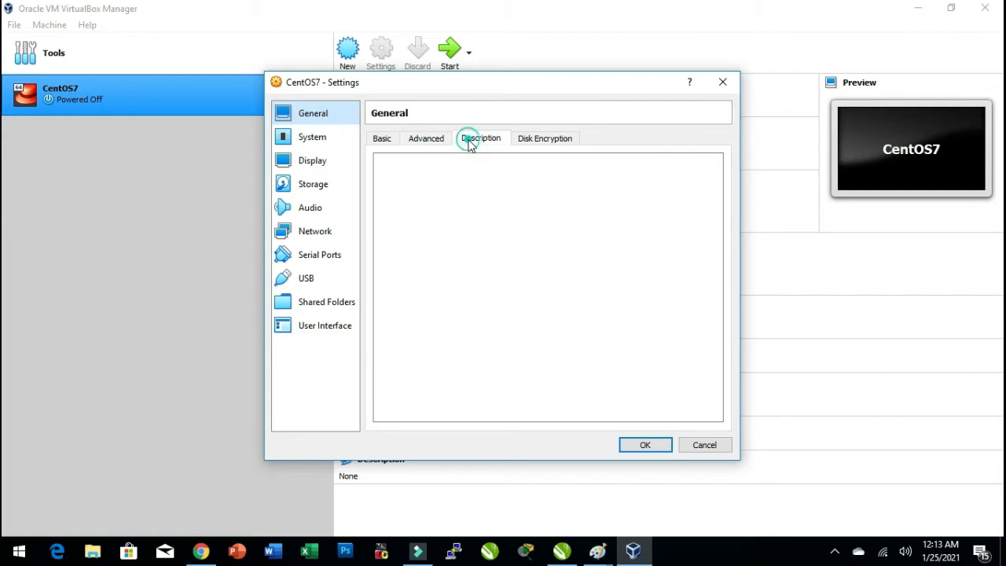
pyautogui.click(559, 141)
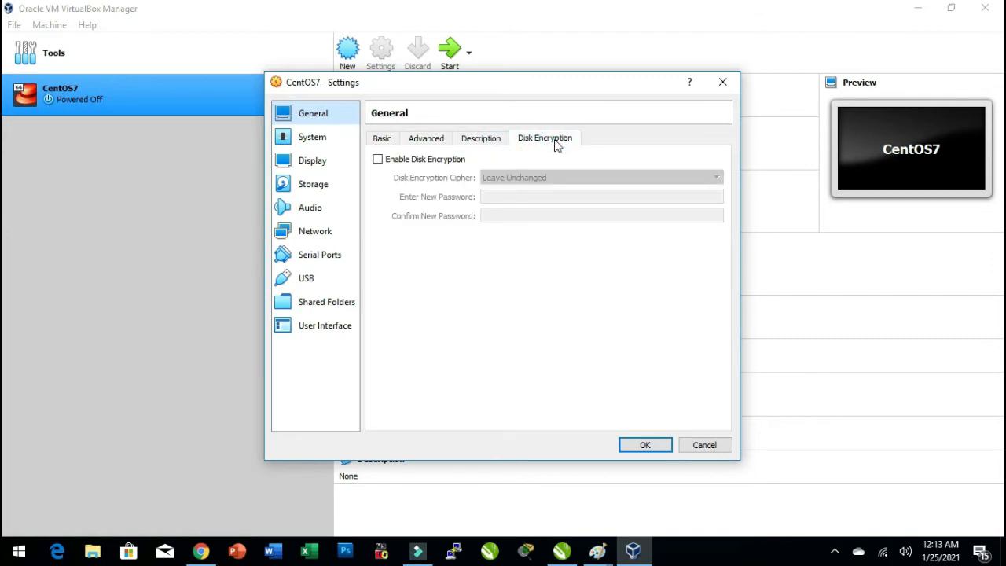
pyautogui.click(312, 143)
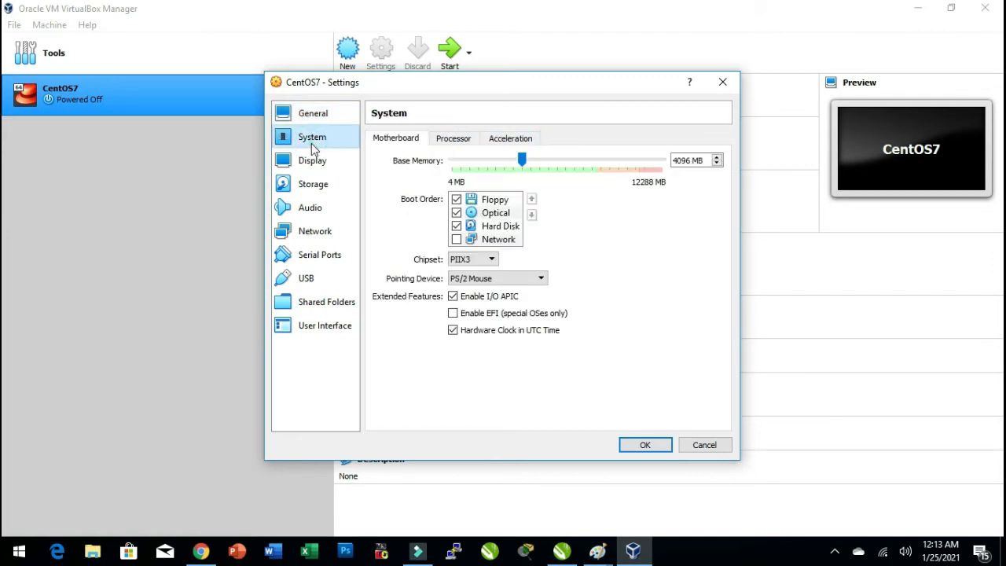
pyautogui.click(456, 200)
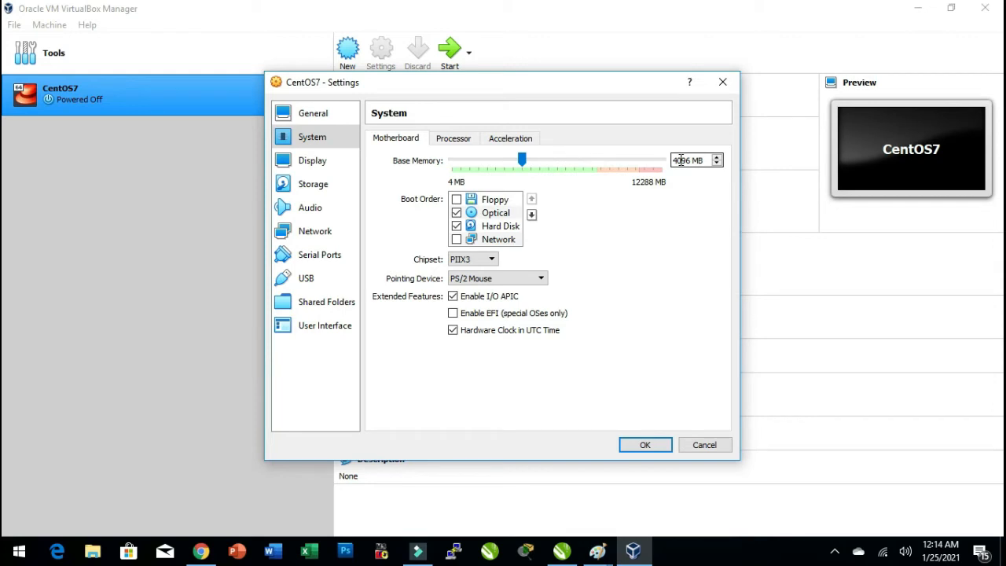
# Set the VM's number of processors to 4.
pyautogui.click(453, 141)
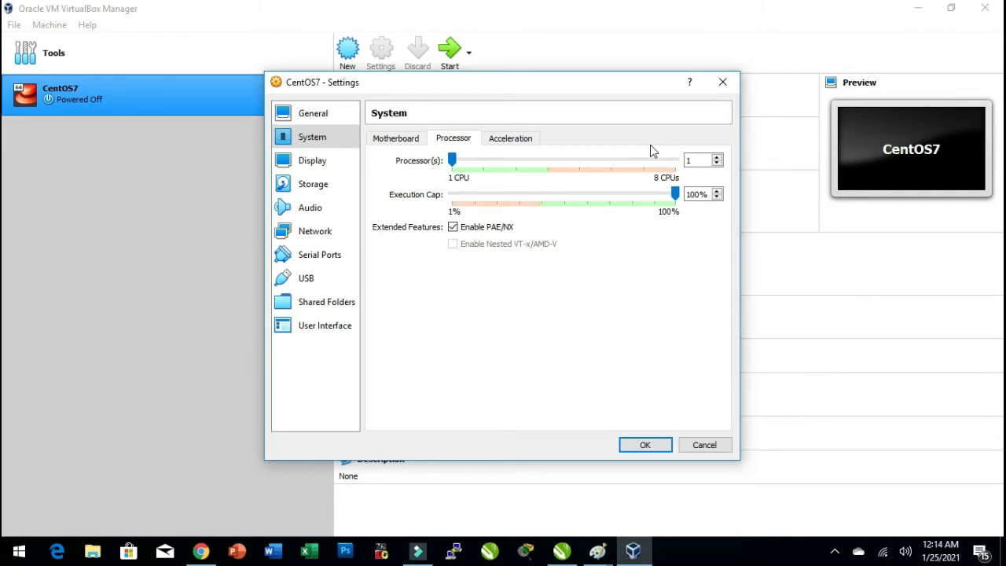
pyautogui.click(717, 158)
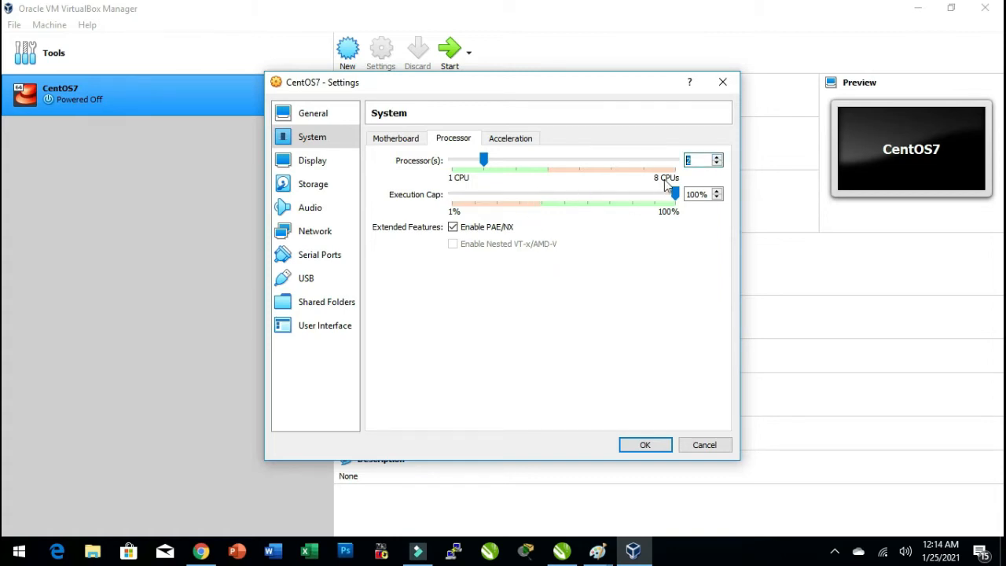
pyautogui.click(717, 157)
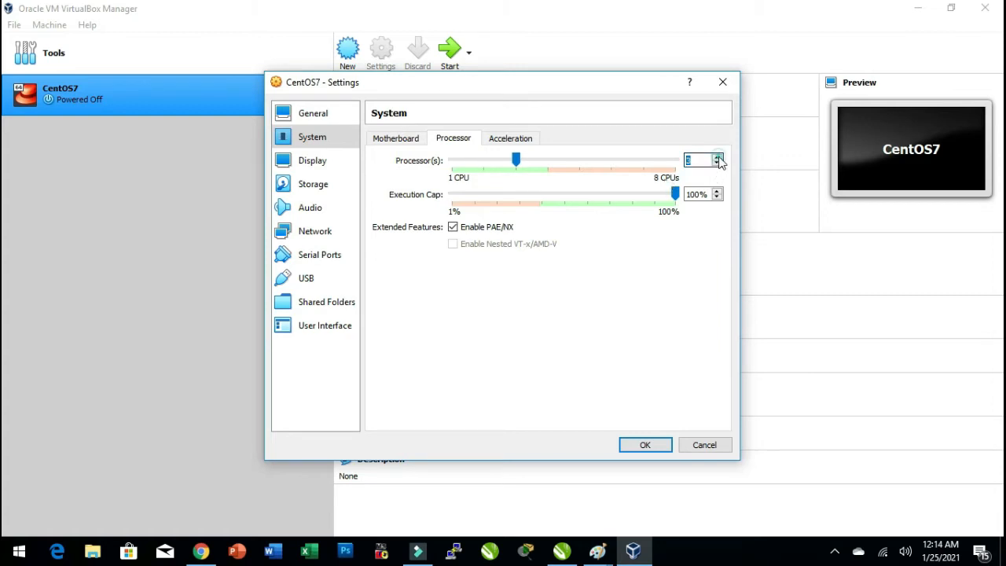
pyautogui.click(717, 157)
pyautogui.click(702, 158)
pyautogui.click(507, 138)
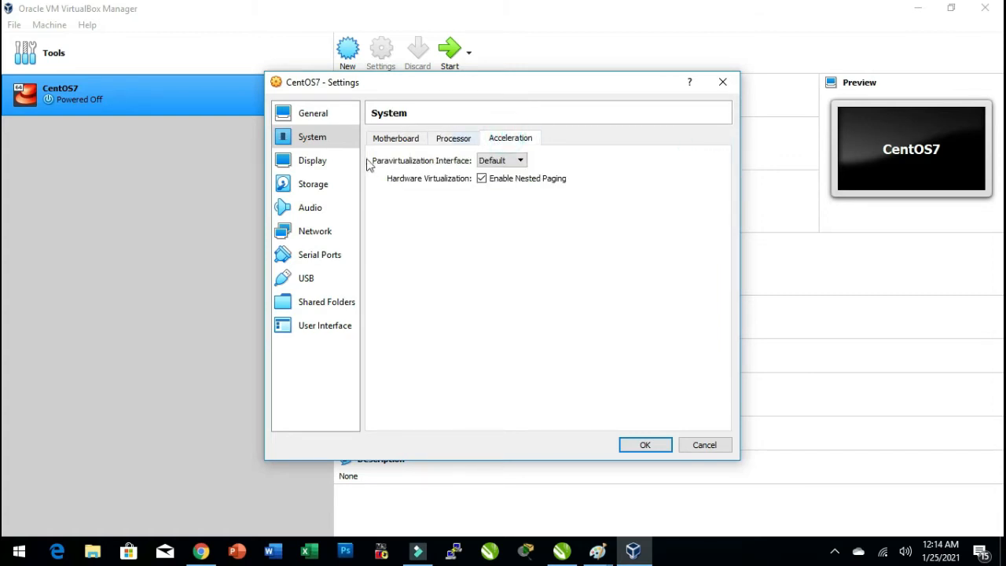
# Load CentOS-7-x86_64-DVD-1908 from Software (M:)\Backup\Linux into the empty optical drive.
pyautogui.click(330, 165)
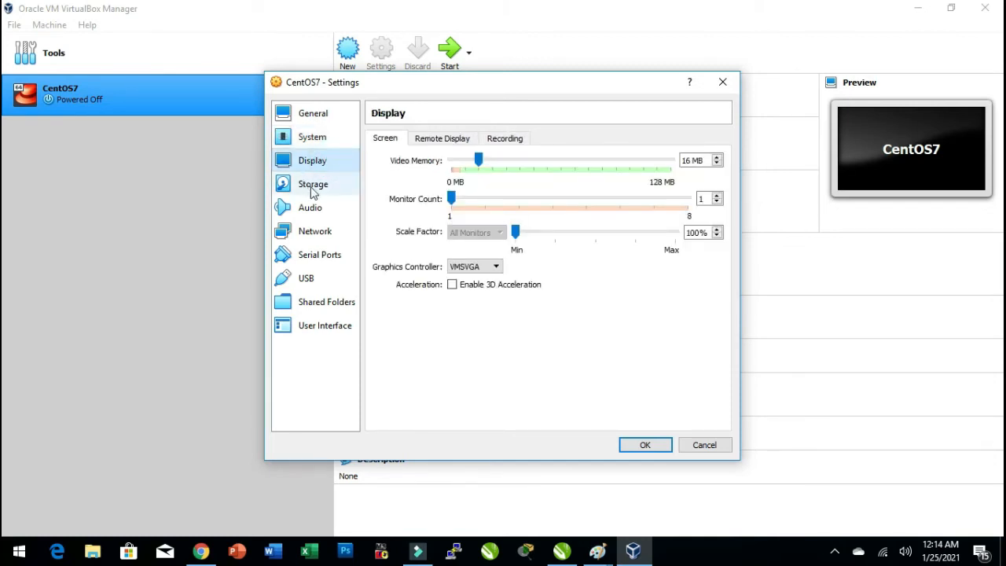
pyautogui.click(310, 188)
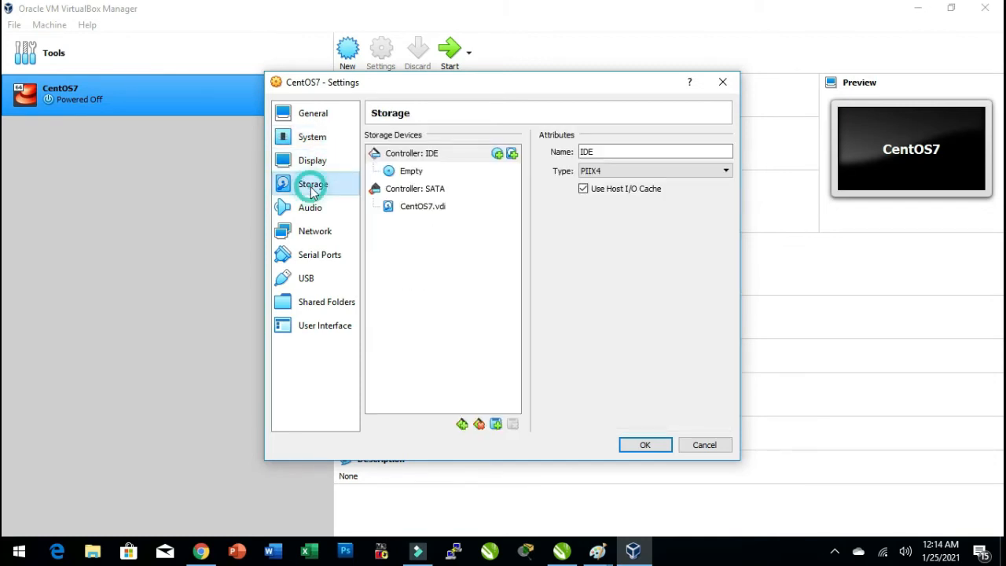
pyautogui.click(409, 175)
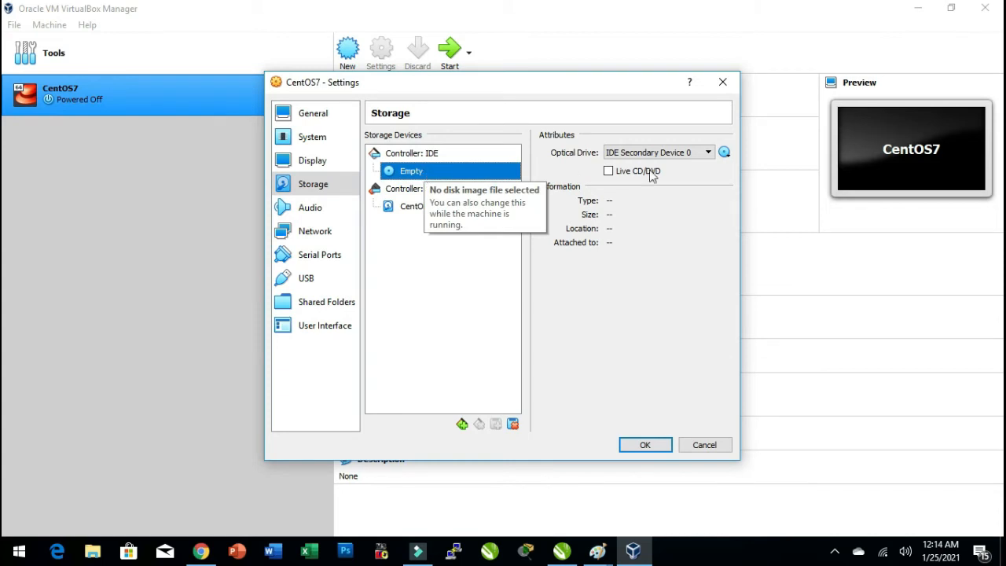
pyautogui.click(723, 153)
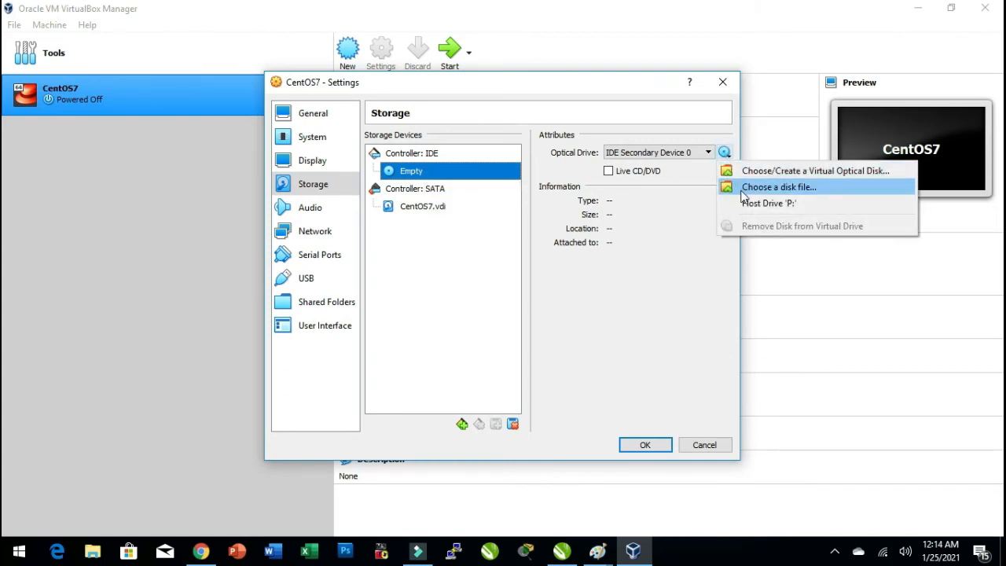
pyautogui.click(780, 187)
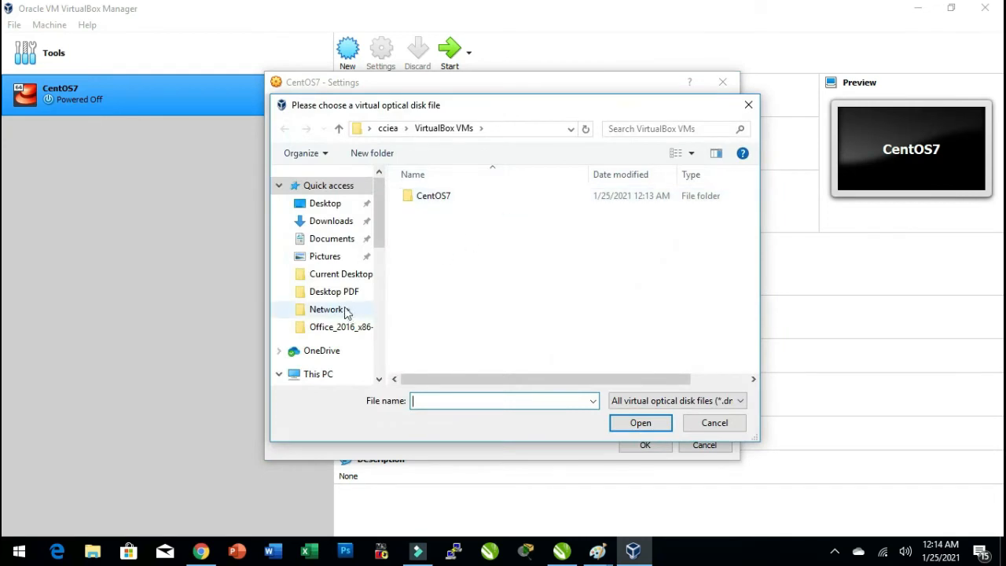
pyautogui.scroll(-6, 345, 306)
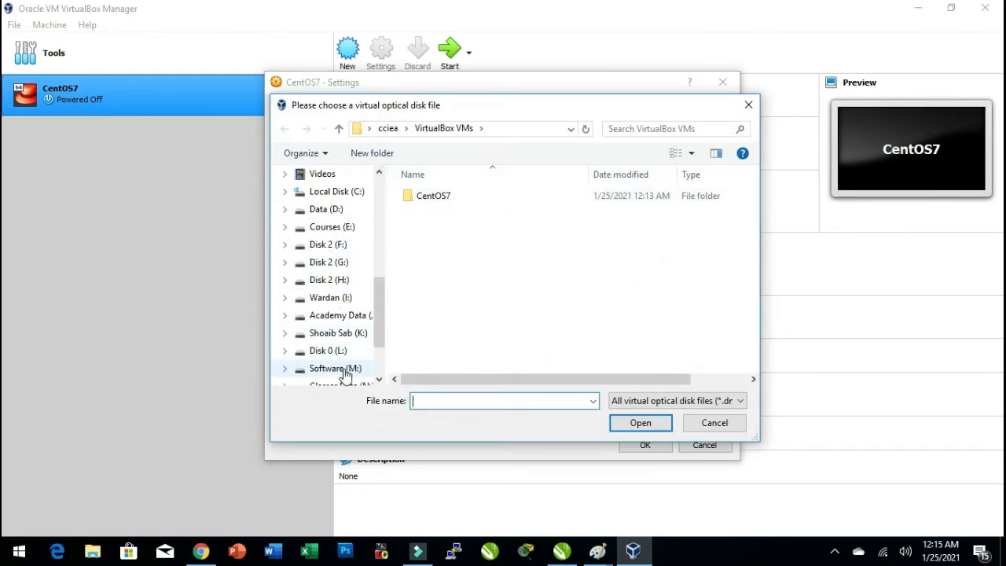
pyautogui.click(346, 369)
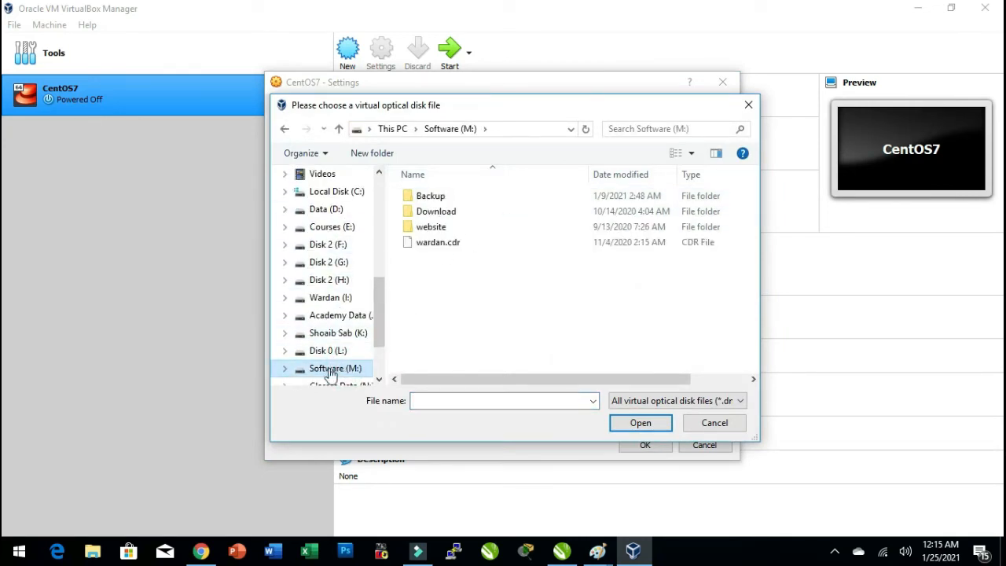
pyautogui.doubleClick(431, 203)
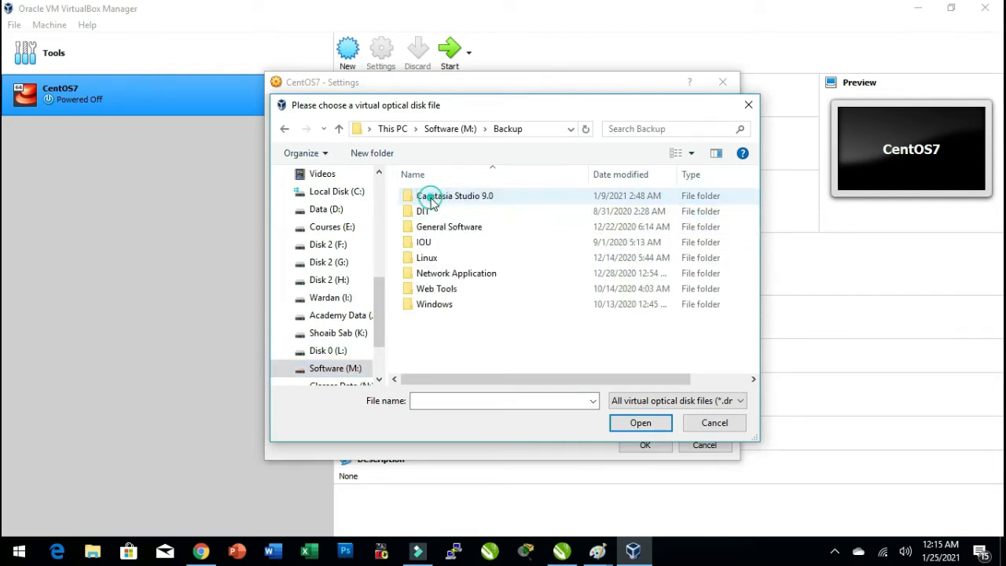
pyautogui.doubleClick(438, 259)
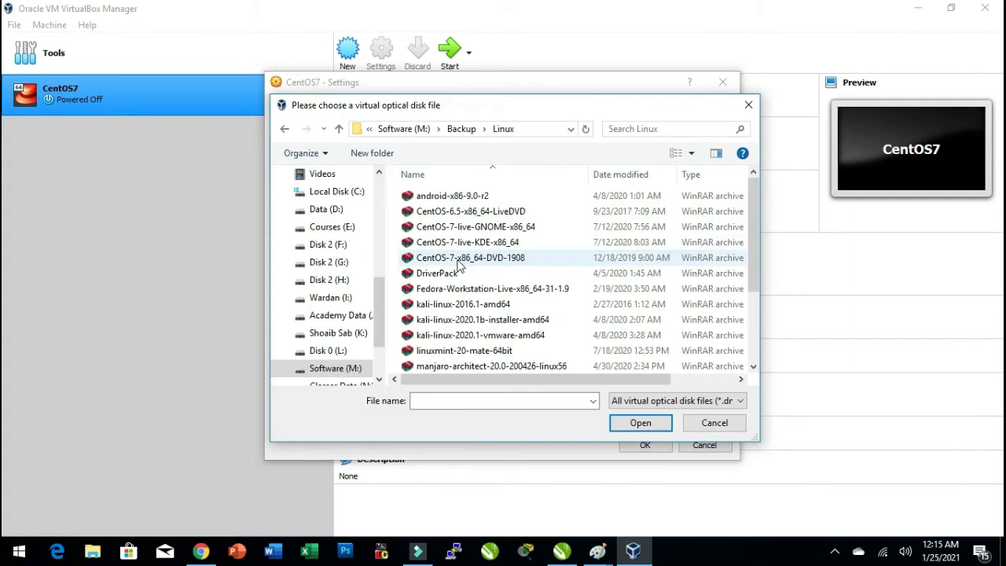
pyautogui.click(460, 265)
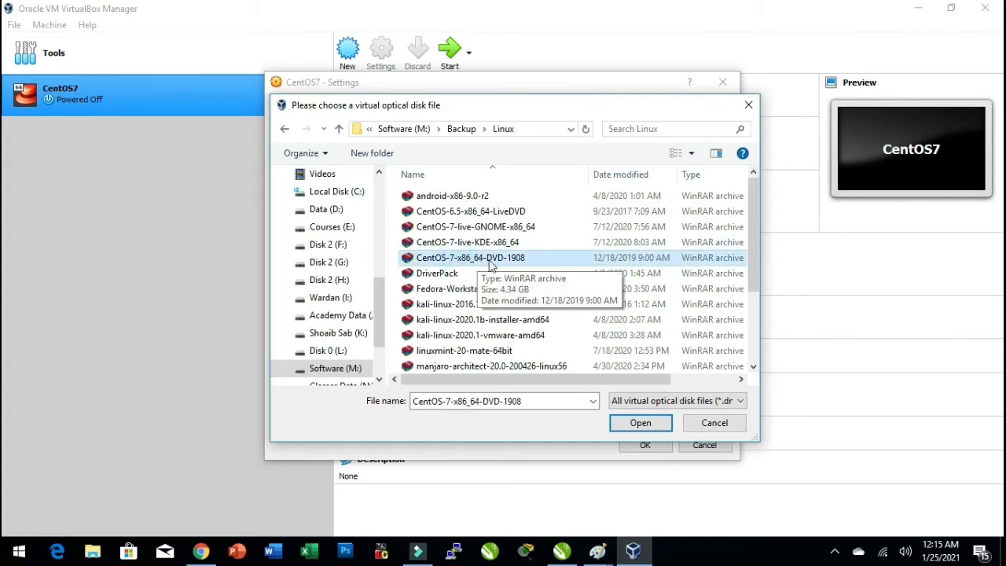
pyautogui.click(641, 424)
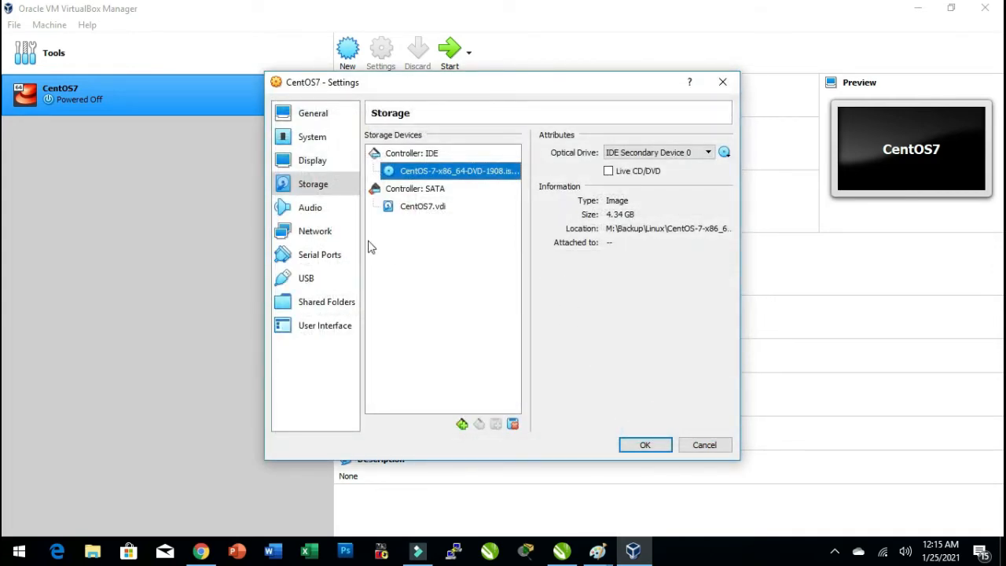
# Attach network adapter 1 to Host-only Adapter and save the VM settings.
pyautogui.click(328, 216)
pyautogui.click(324, 230)
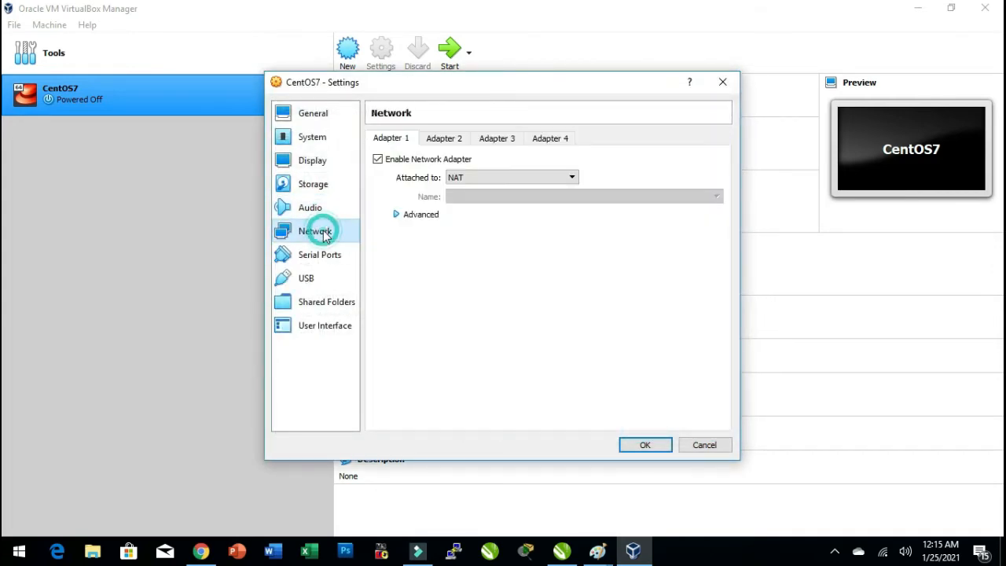
pyautogui.click(530, 180)
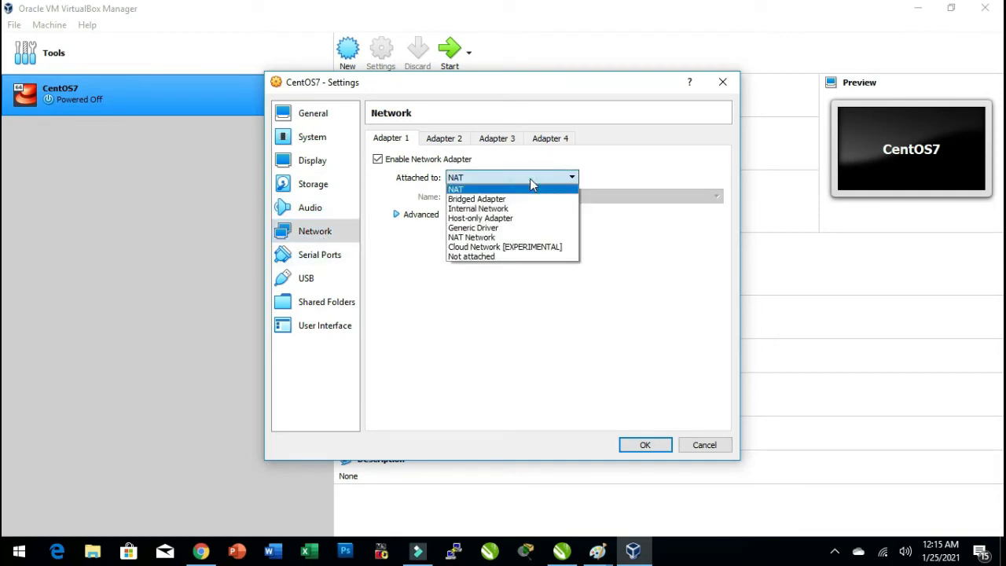
pyautogui.click(511, 219)
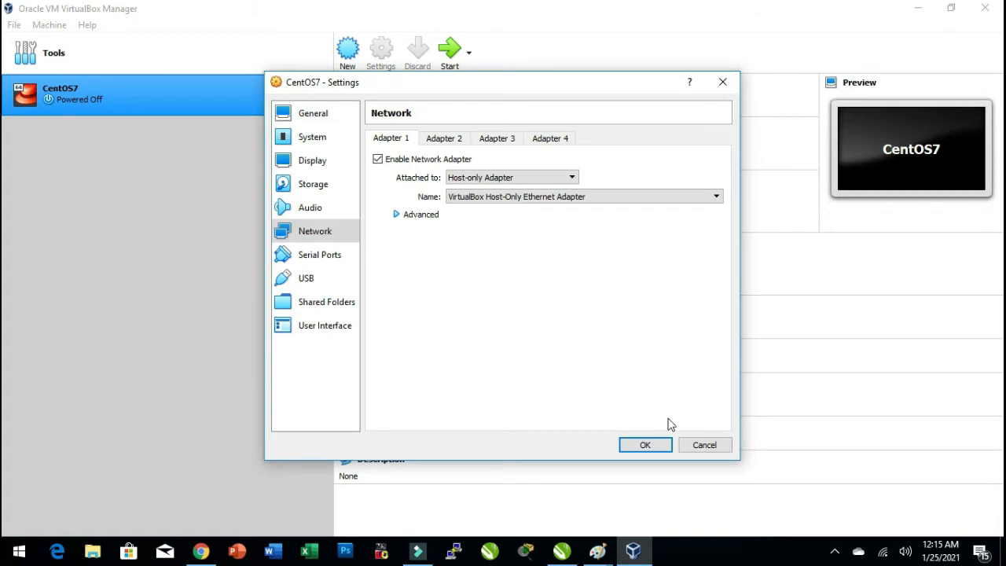
pyautogui.click(645, 445)
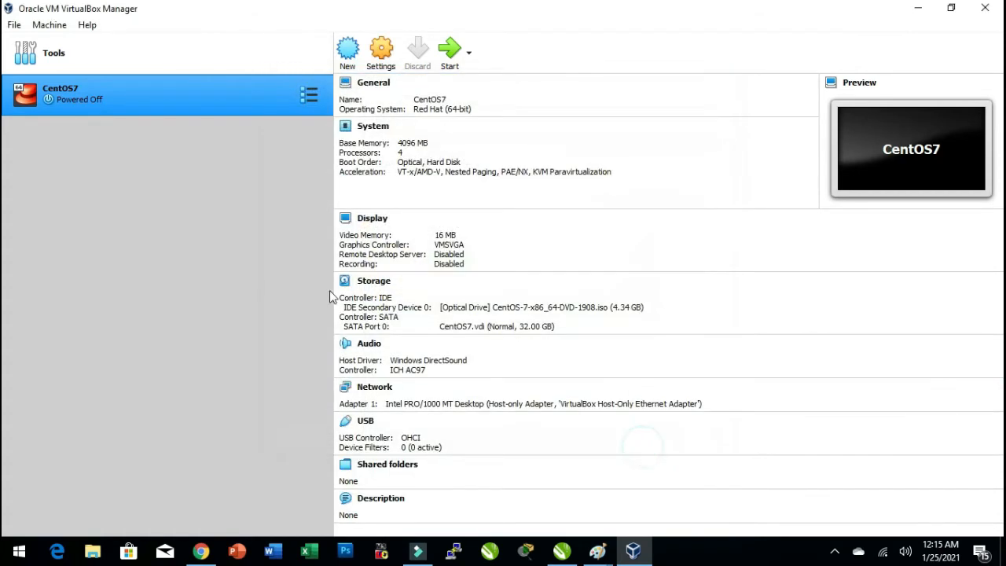
# Start the CentOS7 VM from the CentOS-7-x86_64-DVD-1908.iso start-up disk in a maximized window, dismissing the keyboard-capture notice.
pyautogui.click(451, 55)
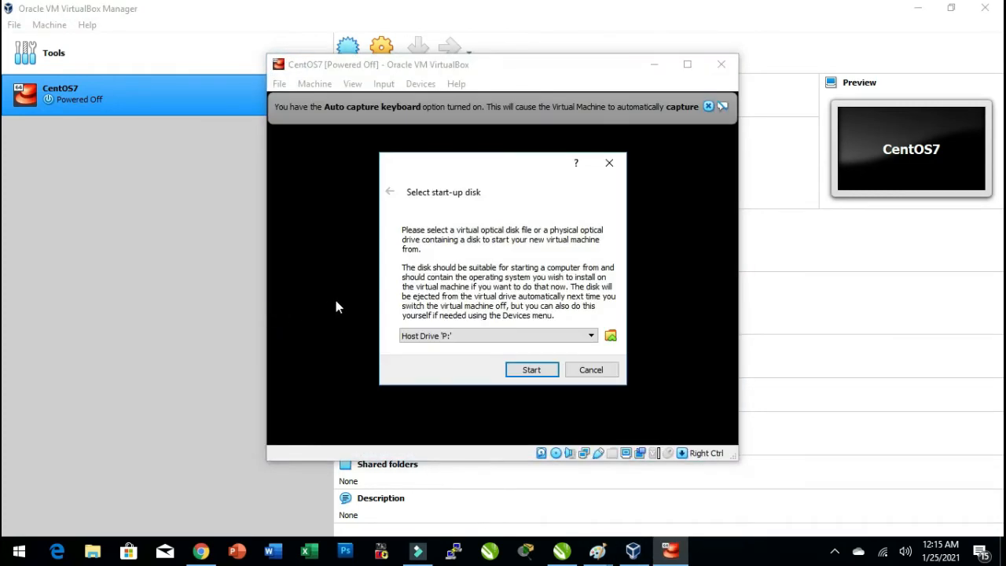
pyautogui.click(611, 337)
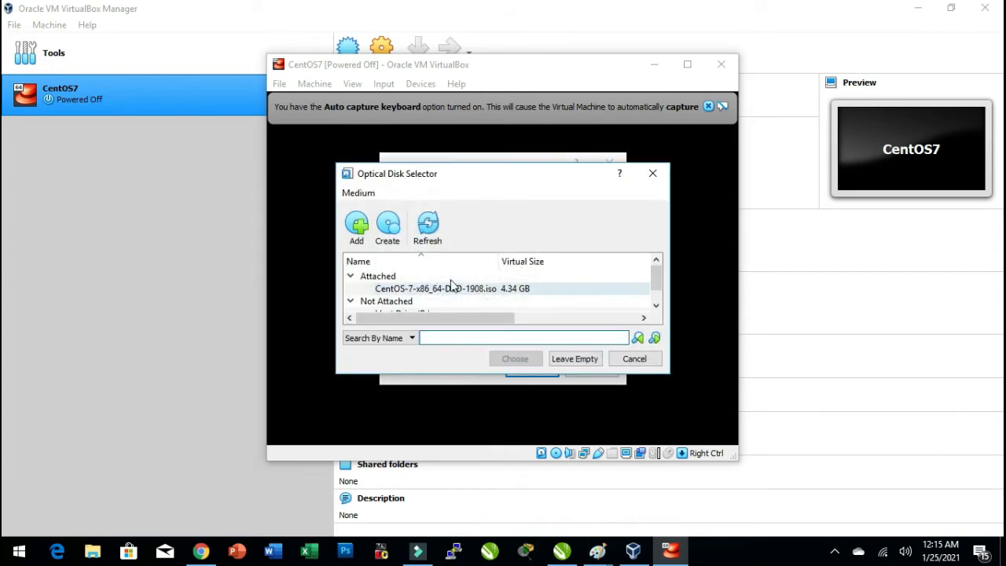
pyautogui.click(431, 293)
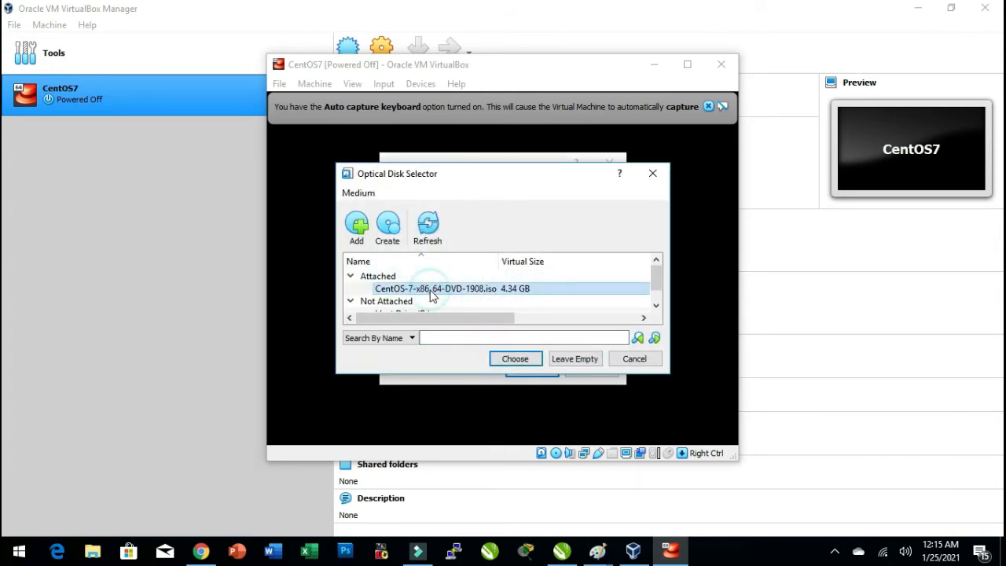
pyautogui.click(515, 361)
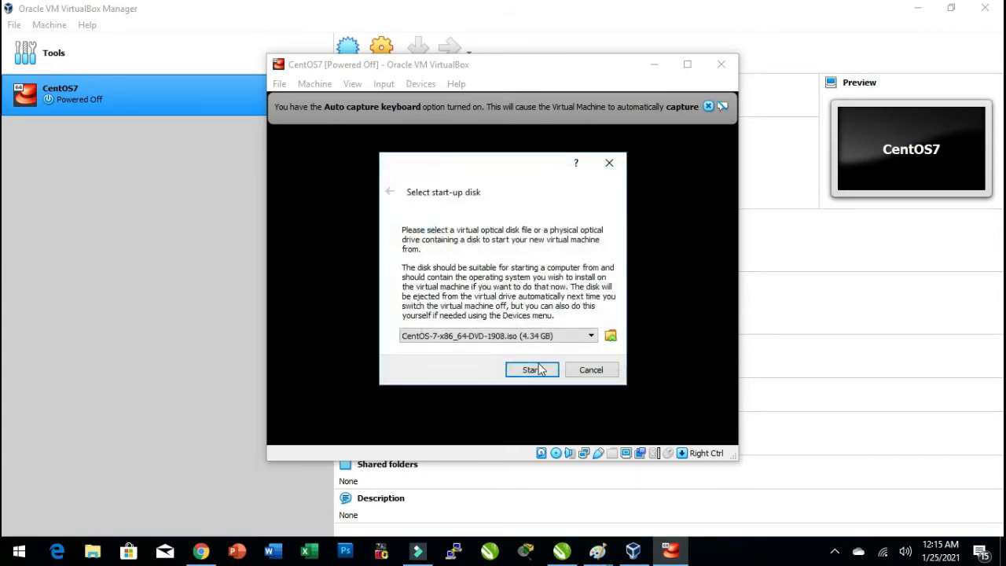
pyautogui.click(532, 368)
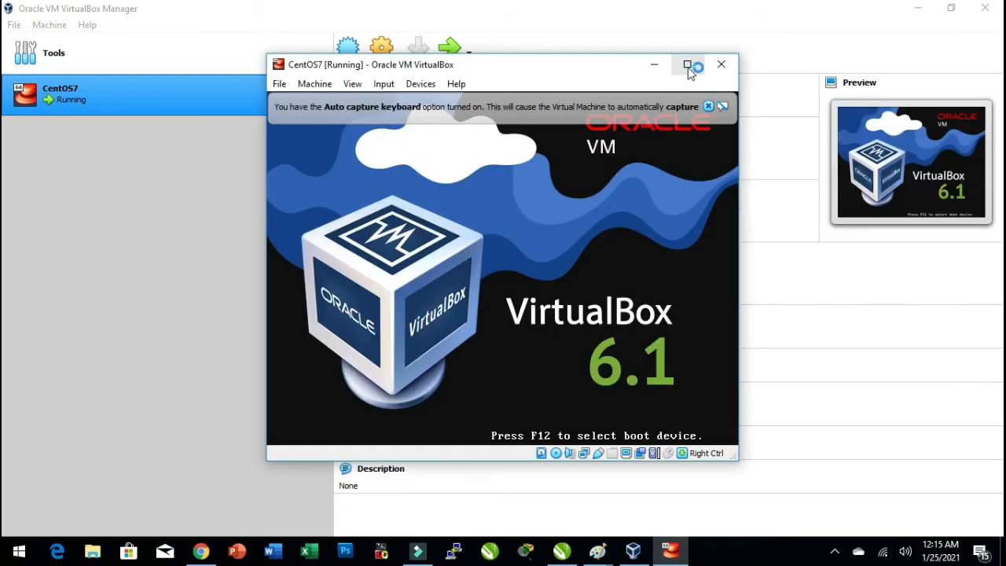
pyautogui.click(688, 68)
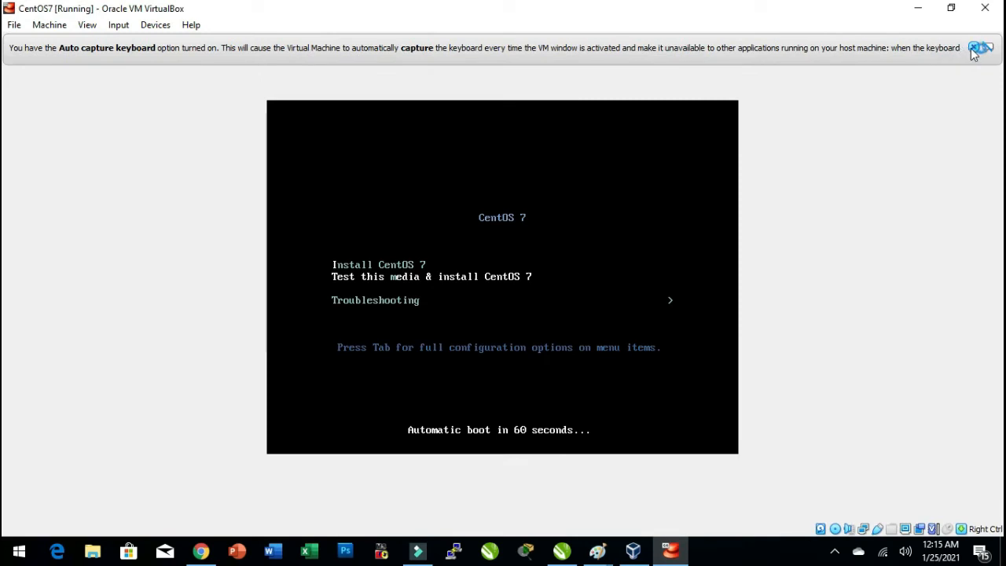
pyautogui.click(973, 50)
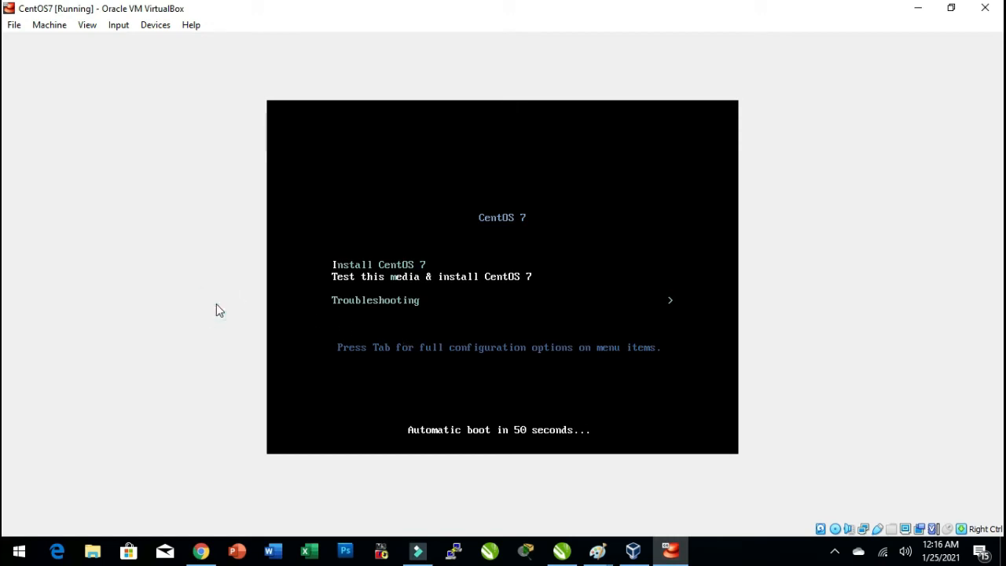
# Switch the VM window to scaled mode.
pyautogui.press('Control_R+c')
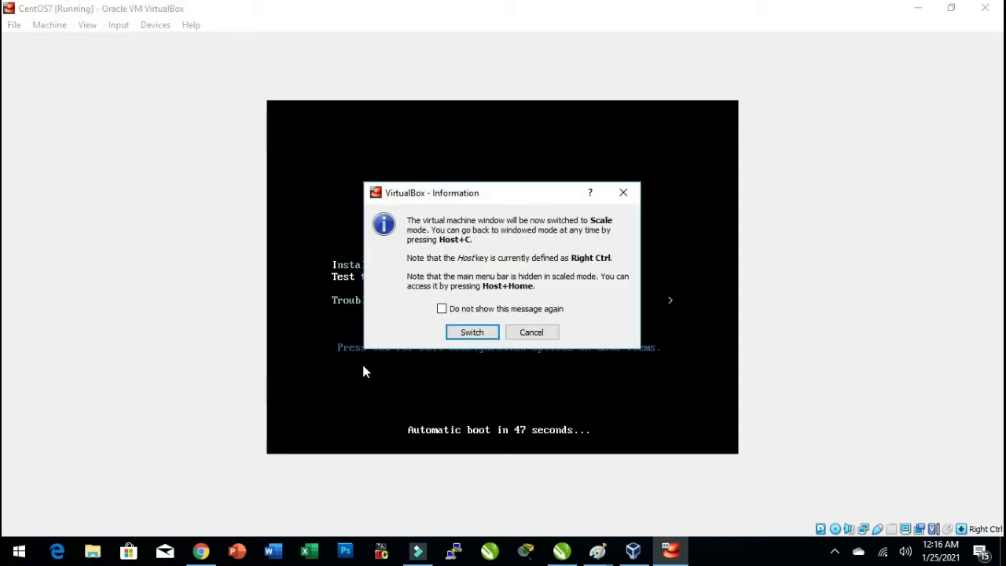
pyautogui.click(462, 334)
pyautogui.click(688, 80)
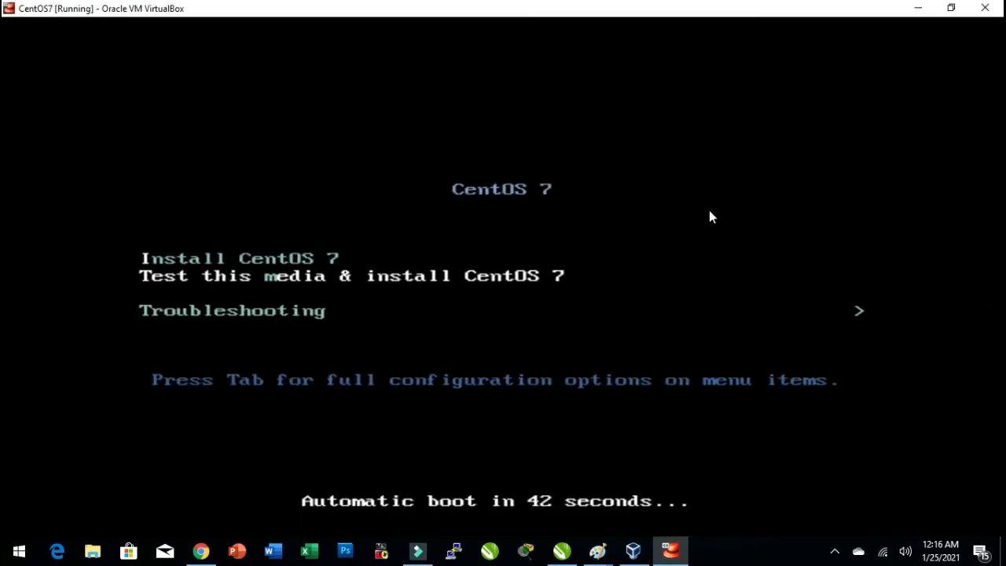
# Move through the boot menu entries and launch Install CentOS 7.
pyautogui.press('Down')
pyautogui.press('Up')
pyautogui.press('Down')
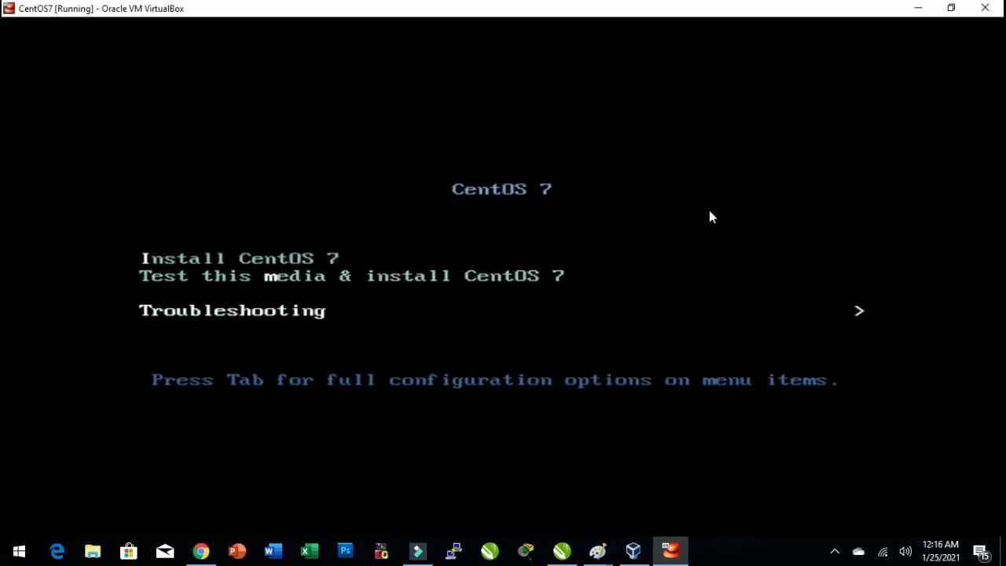
pyautogui.press('Up')
pyautogui.press('Down')
pyautogui.press('Up')
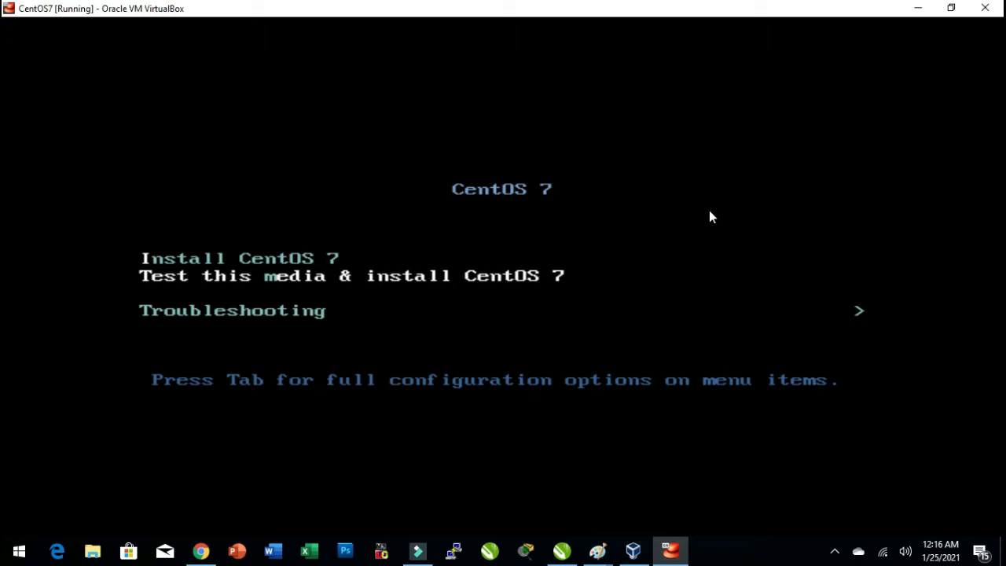
pyautogui.press('Down')
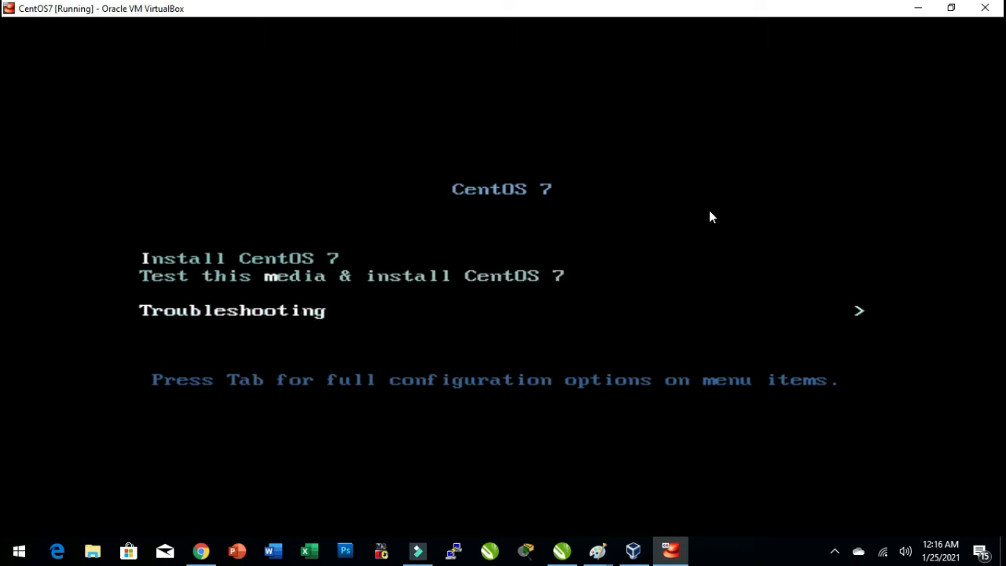
pyautogui.press('Up')
pyautogui.press('Up')
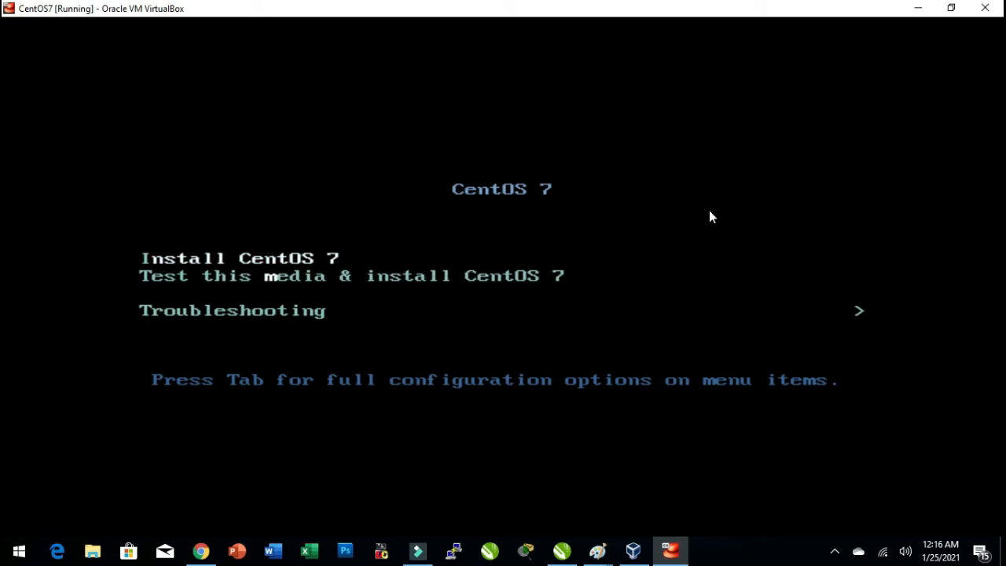
pyautogui.press('Return')
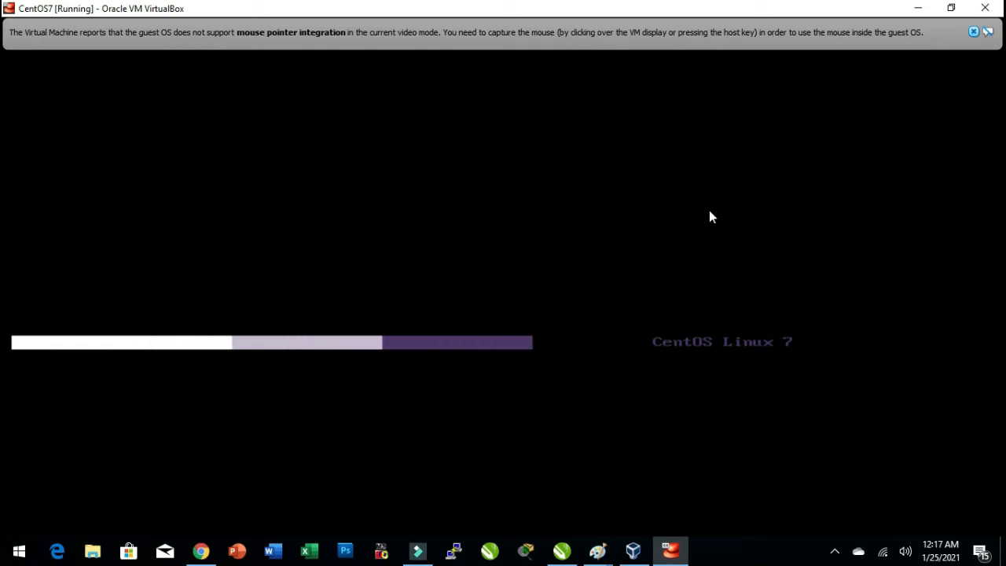
pyautogui.click(915, 9)
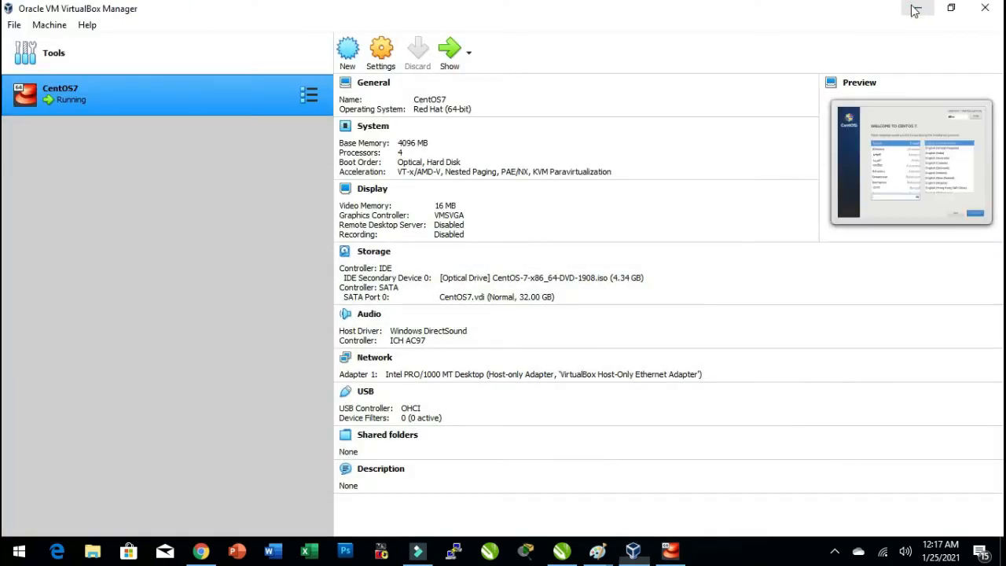
pyautogui.click(916, 10)
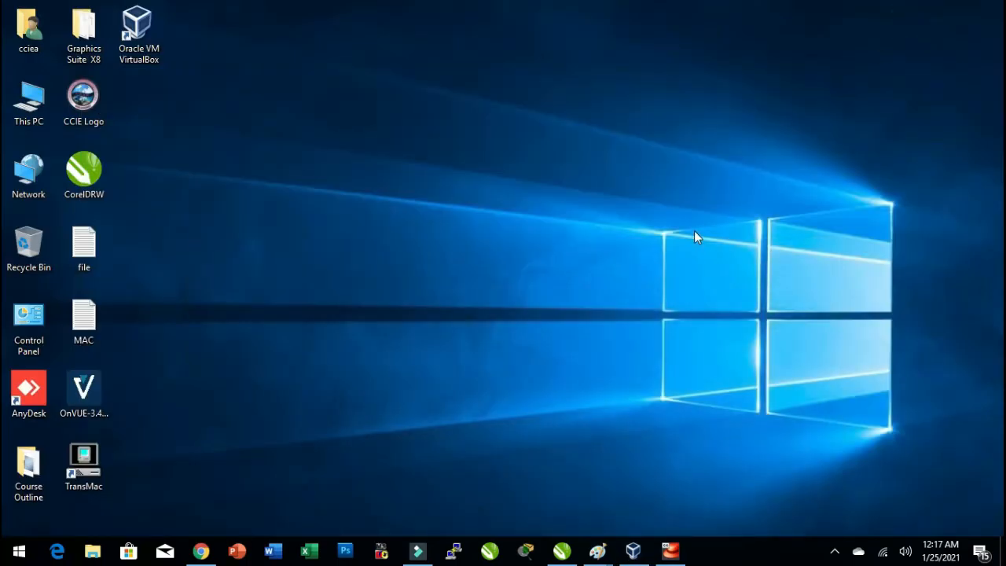
pyautogui.click(671, 550)
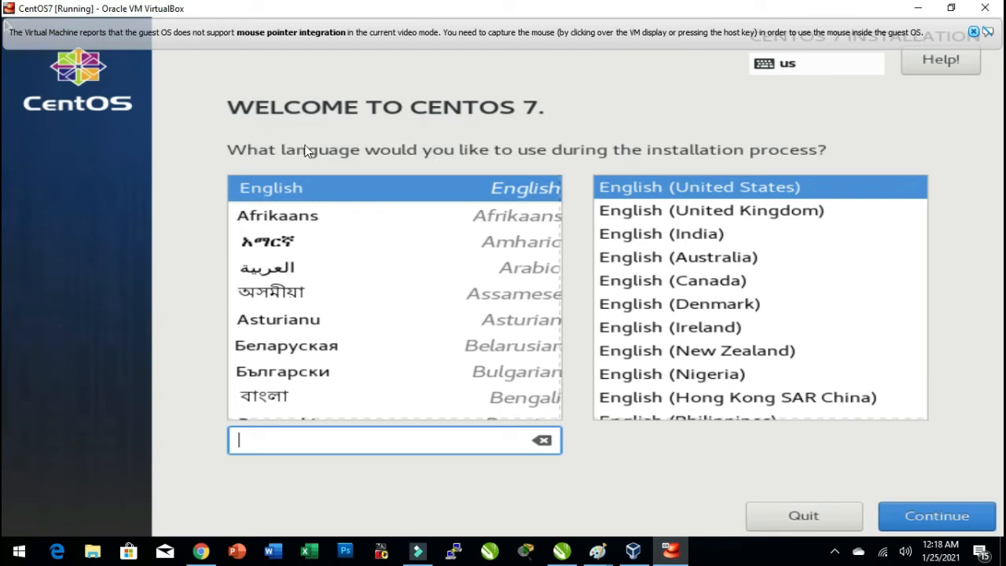
# Try to continue the installer by capturing the mouse, and leave scaled mode.
pyautogui.click(919, 520)
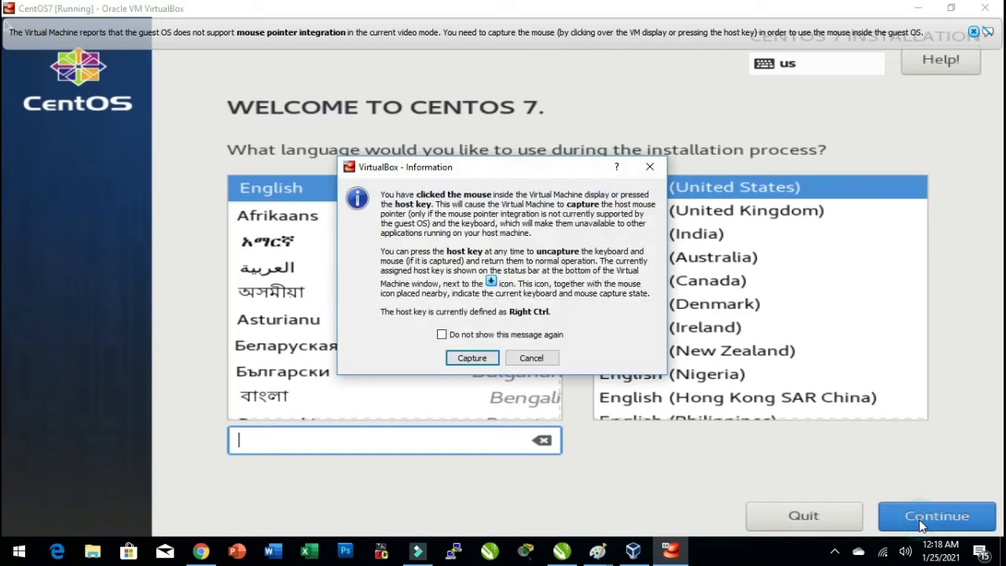
pyautogui.click(493, 359)
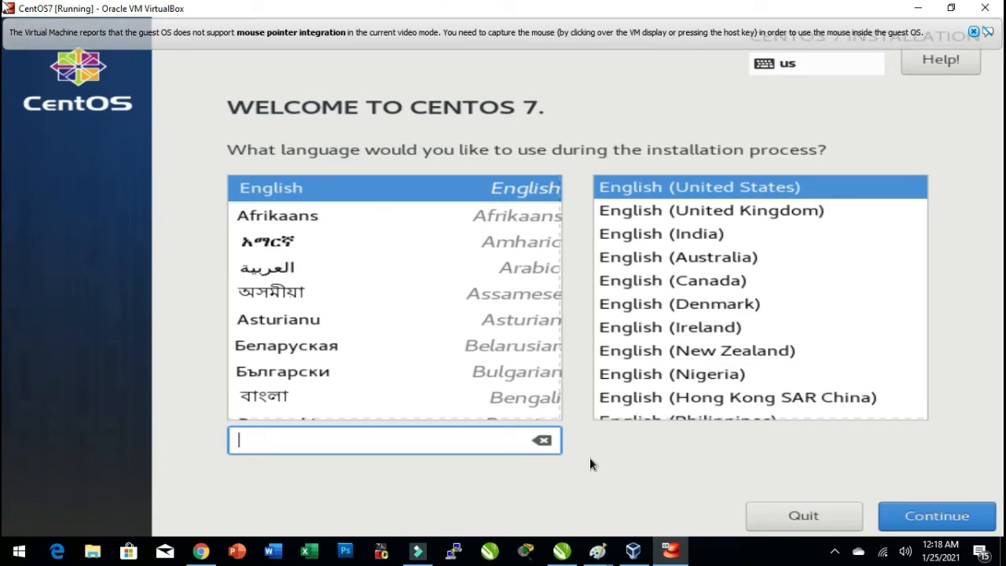
pyautogui.press('Control_R+c')
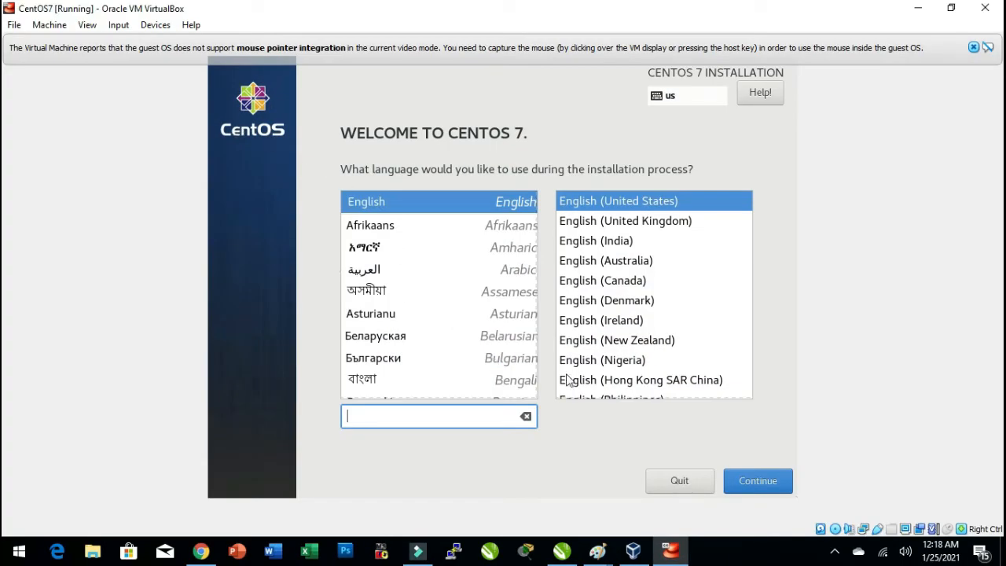
# Open the running VM's System settings and cancel them.
pyautogui.click(633, 550)
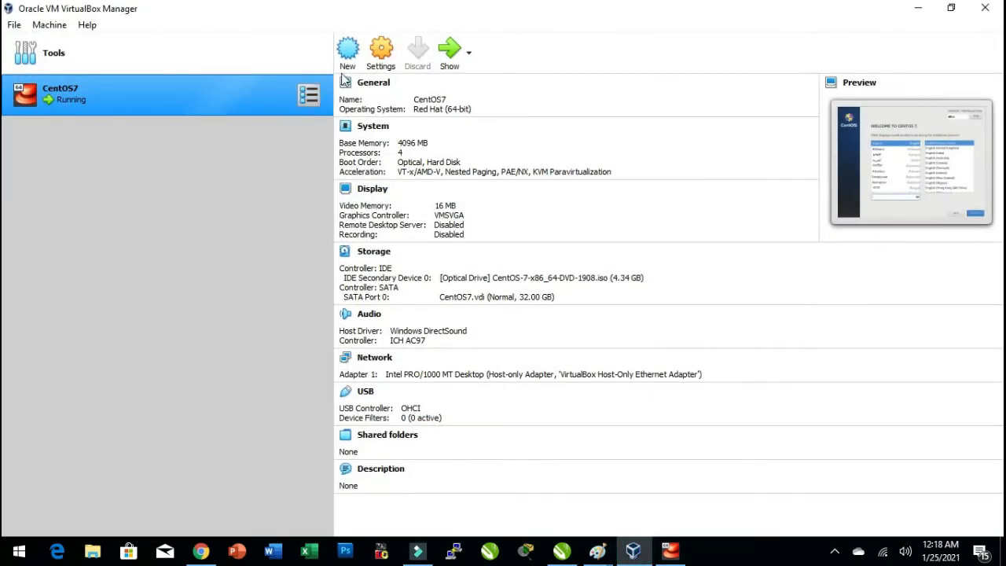
pyautogui.click(382, 57)
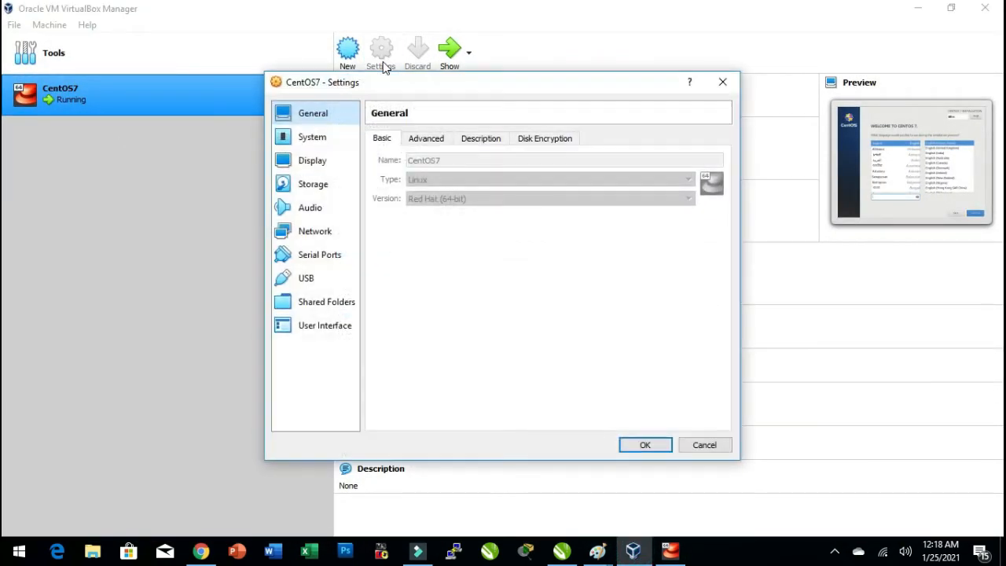
pyautogui.click(319, 141)
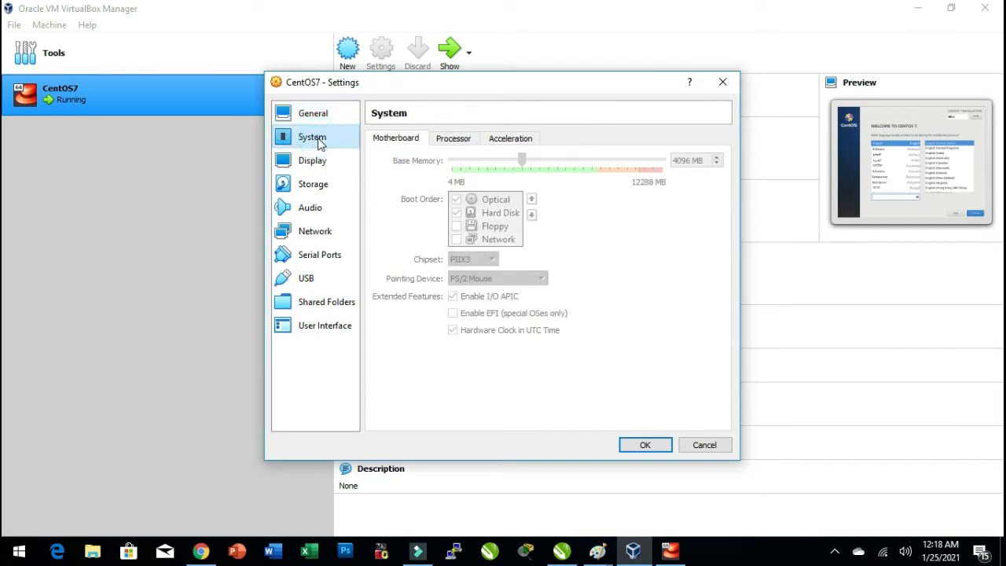
pyautogui.click(692, 446)
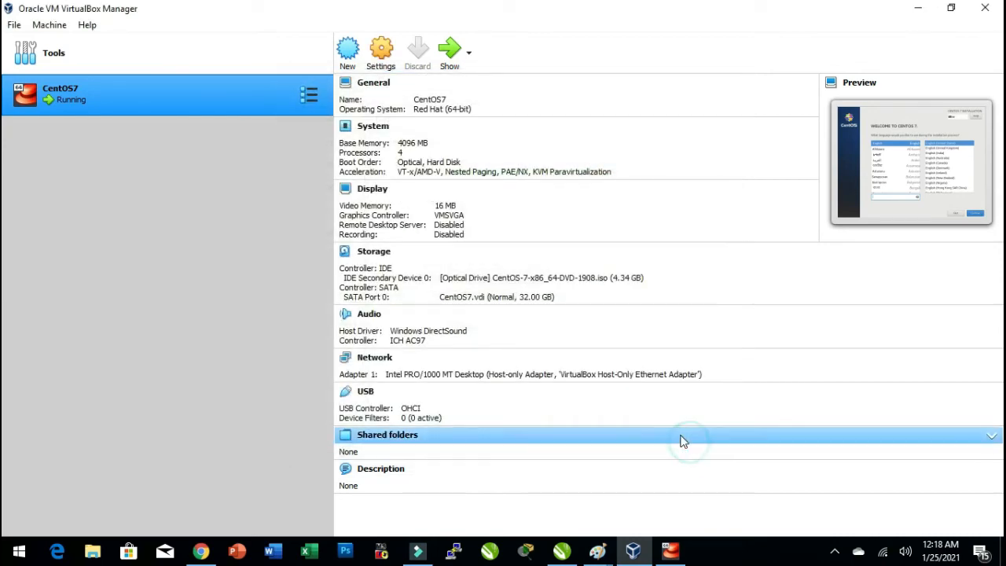
# Close the CentOS7 VM by powering off the machine.
pyautogui.click(670, 553)
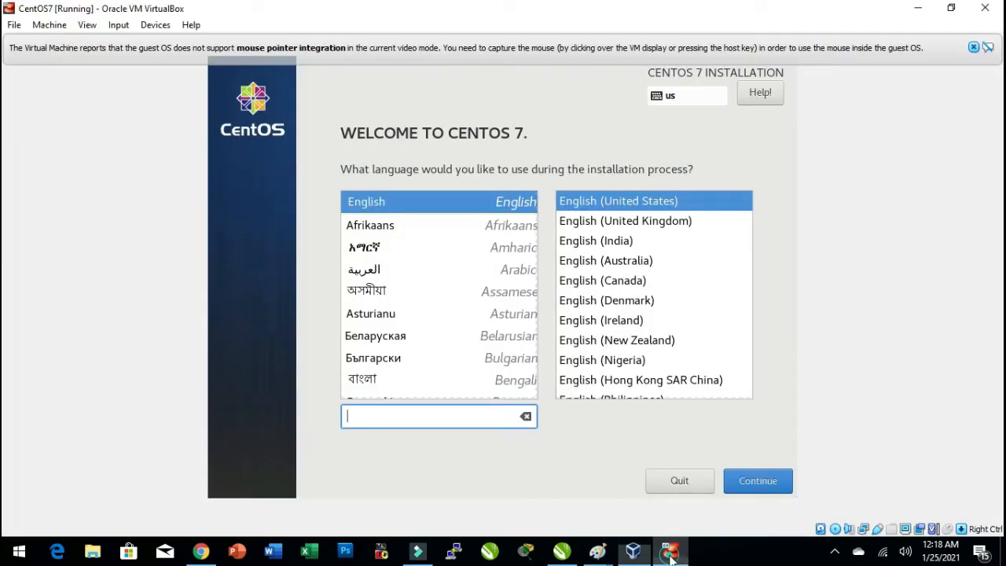
pyautogui.click(985, 8)
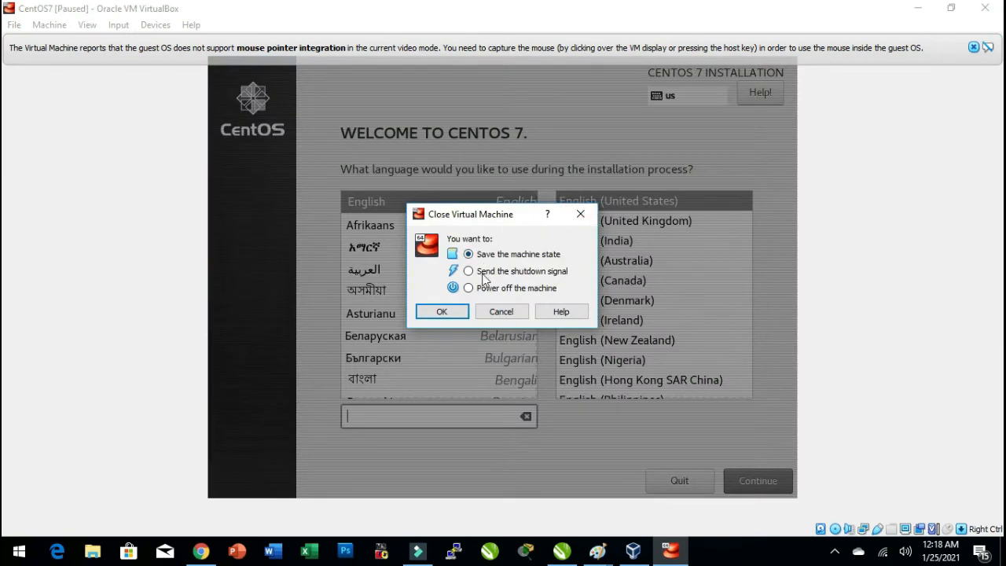
pyautogui.click(469, 288)
pyautogui.click(448, 311)
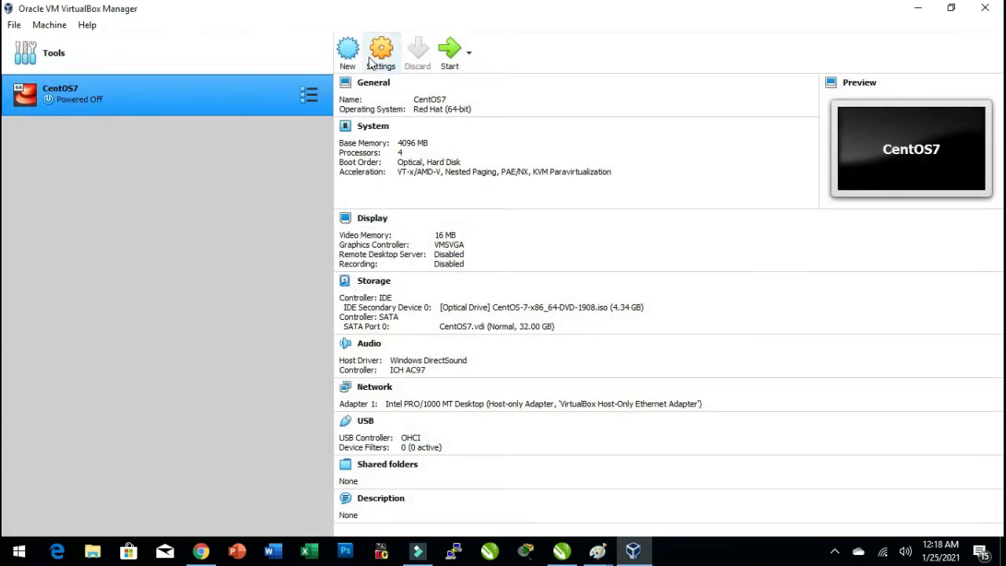
# Set the VM's pointing device to USB Tablet and save the settings.
pyautogui.click(372, 59)
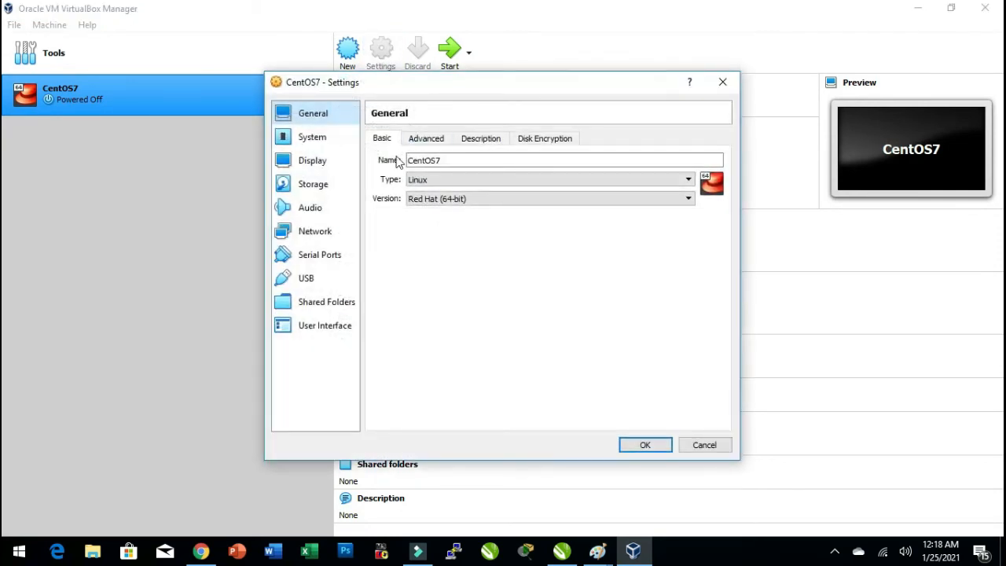
pyautogui.click(327, 165)
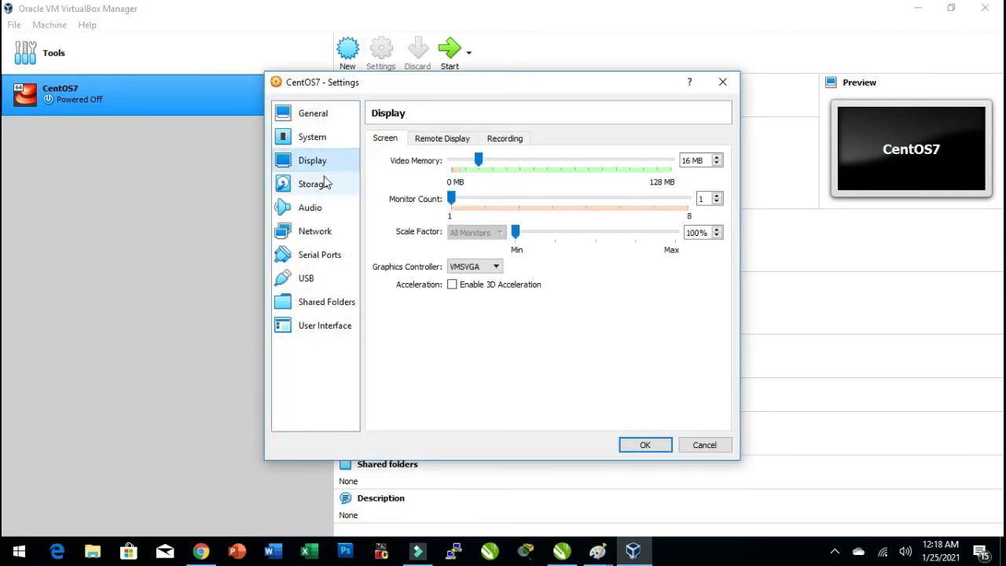
pyautogui.click(314, 140)
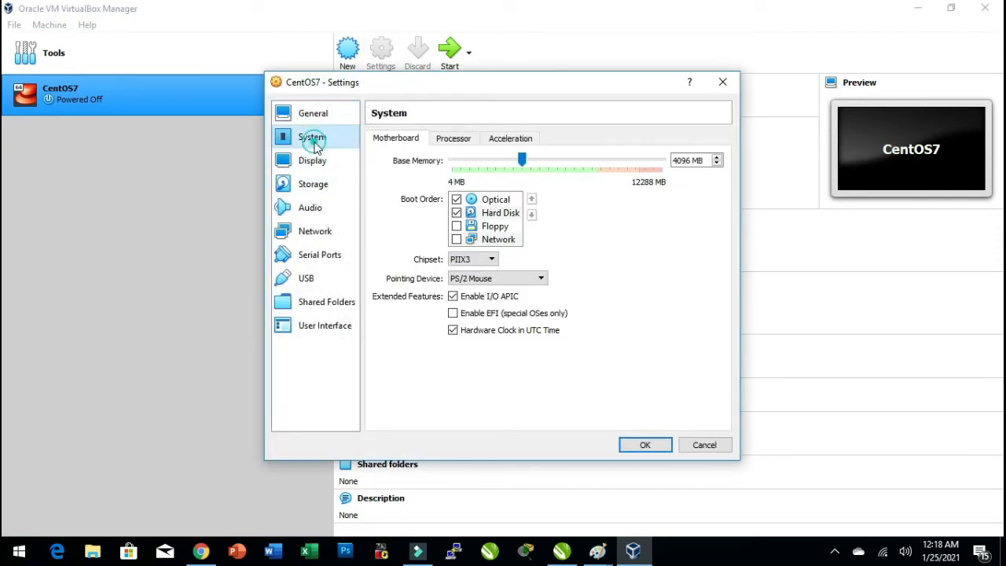
pyautogui.click(498, 279)
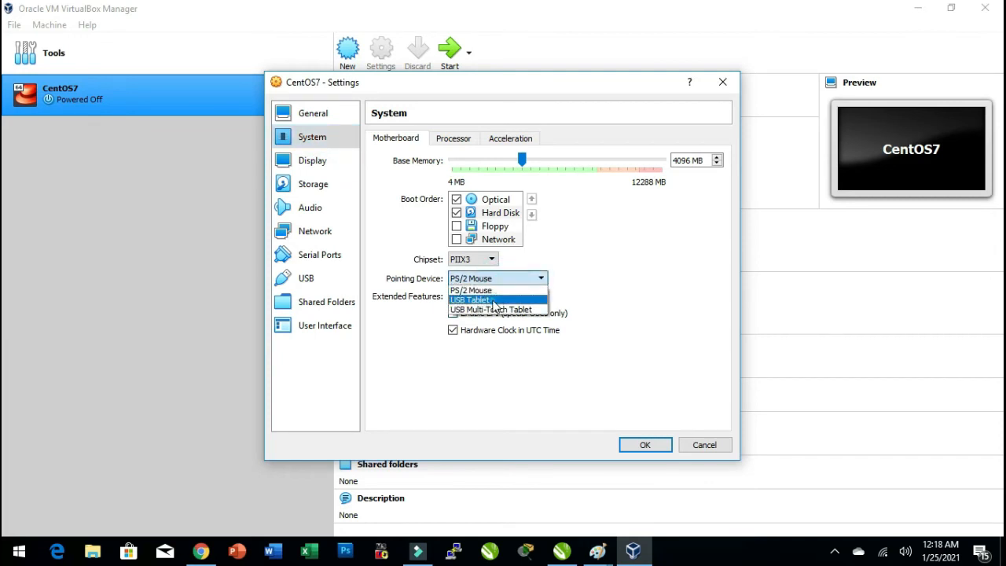
pyautogui.click(494, 300)
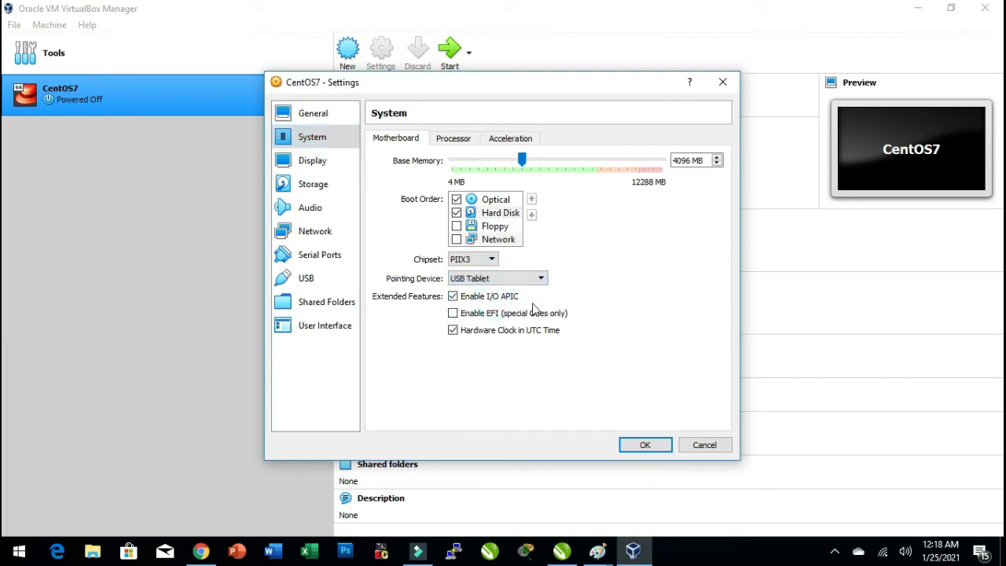
pyautogui.click(643, 444)
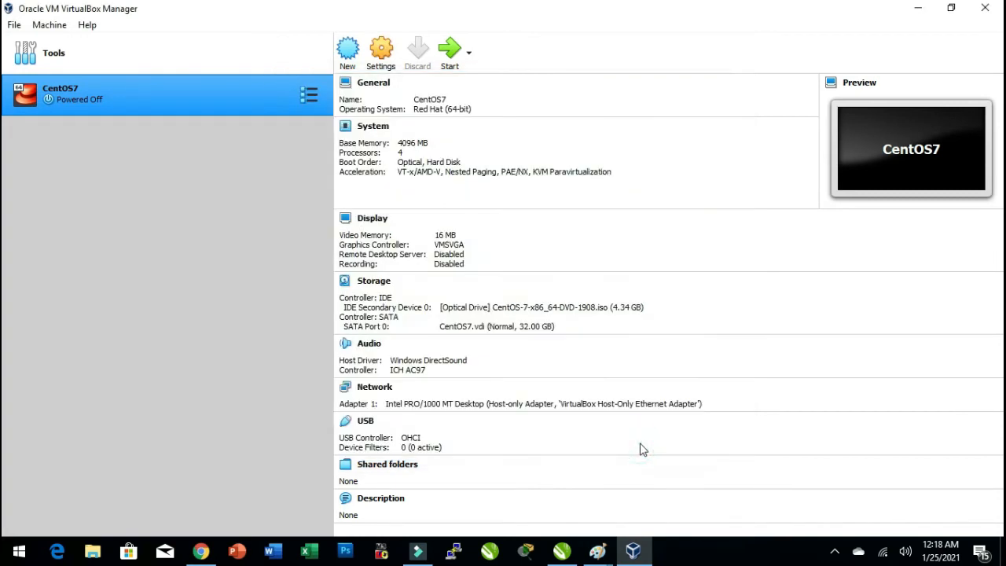
# Start the CentOS7 VM in scaled mode and launch Install CentOS 7 from the boot menu.
pyautogui.click(450, 52)
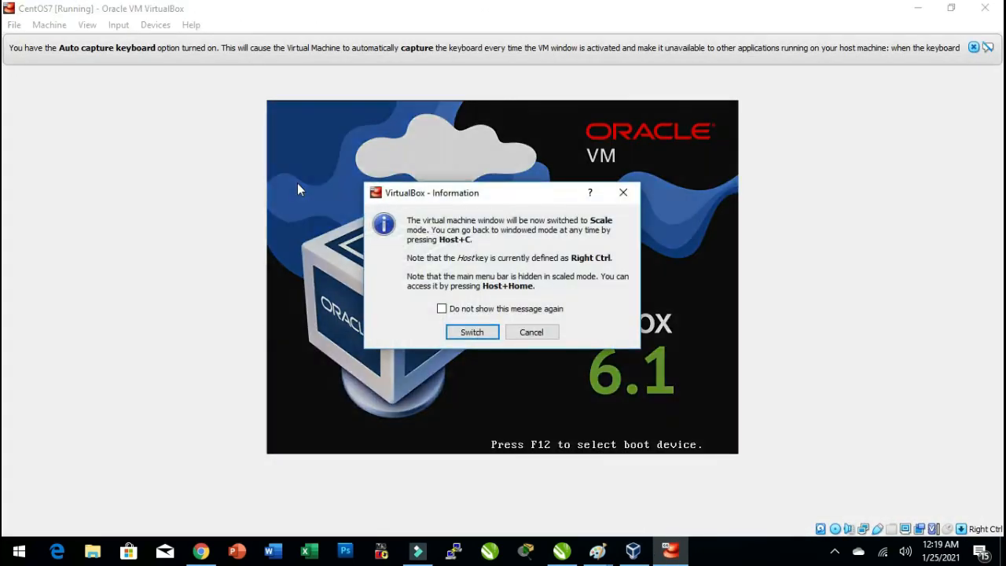
pyautogui.press('Return')
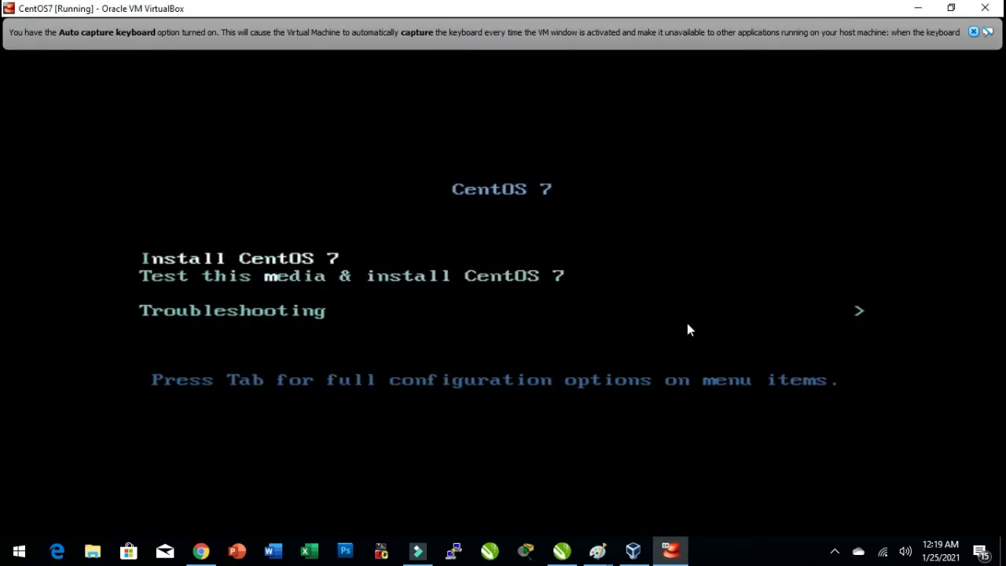
pyautogui.press('Down')
pyautogui.press('Up')
pyautogui.press('Return')
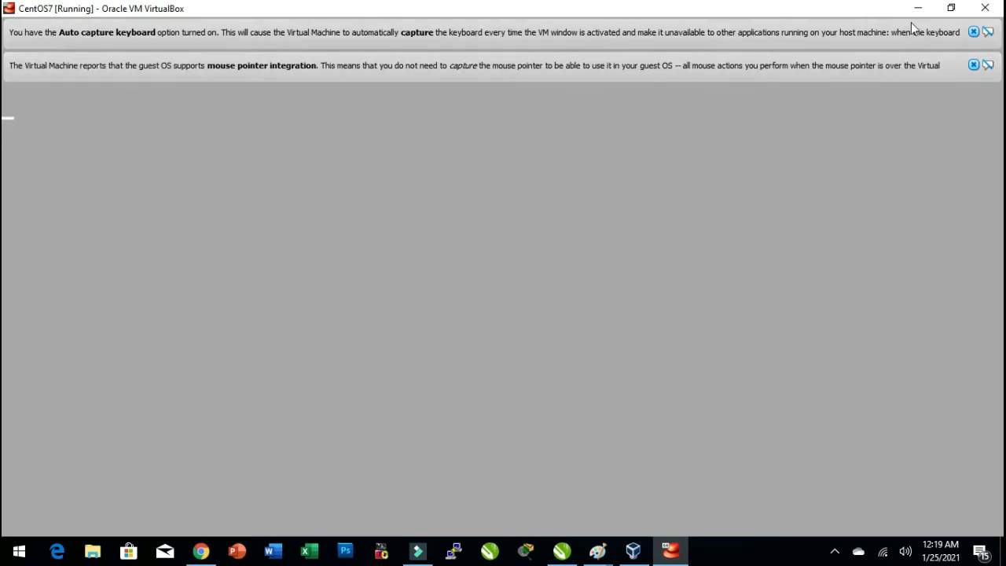
# Dismiss the VirtualBox notices and continue the installer with English (United States).
pyautogui.click(974, 33)
pyautogui.click(974, 33)
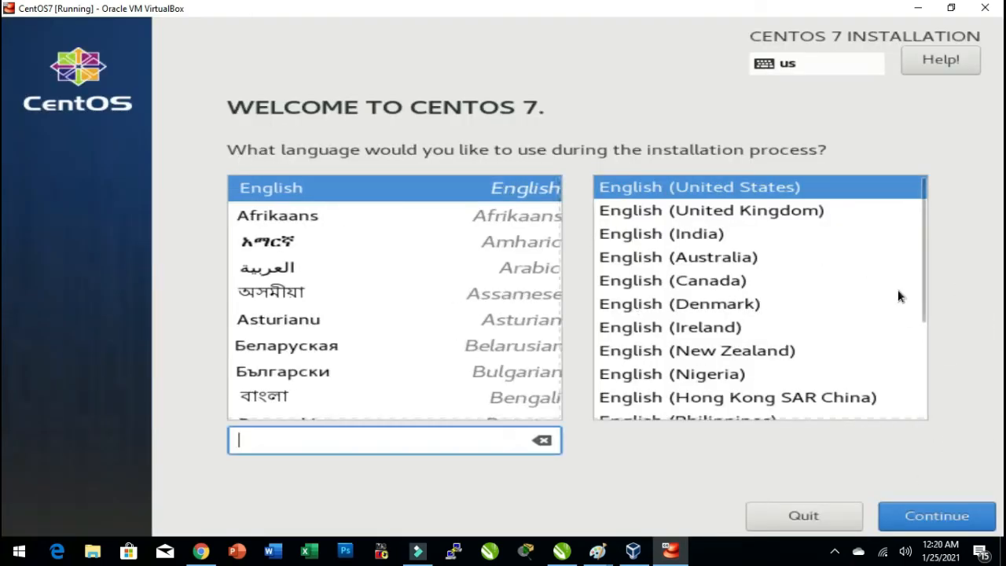
pyautogui.click(956, 401)
pyautogui.click(939, 522)
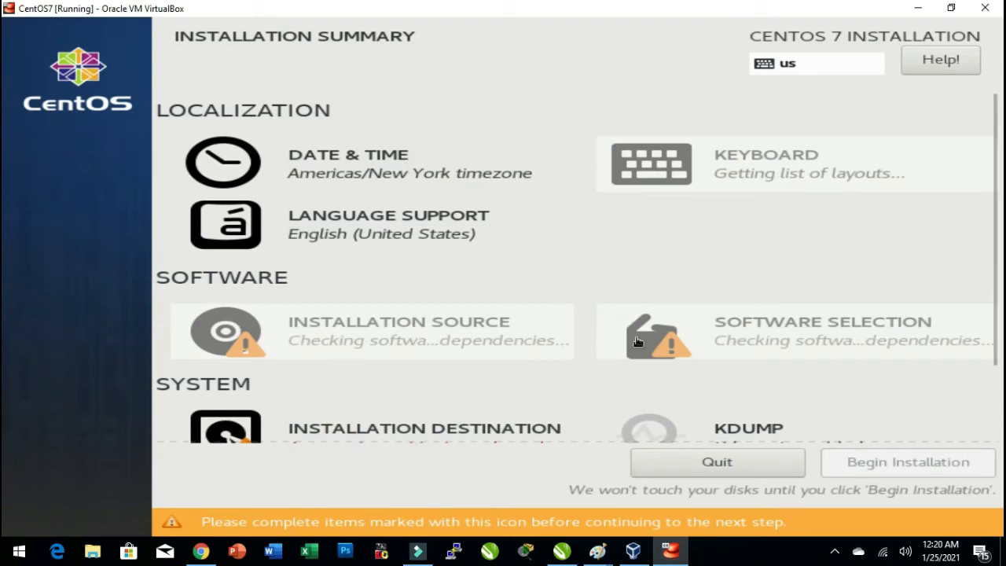
# Set the installer's time zone to Asia, Karachi in Date & Time.
pyautogui.moveTo(763, 343)
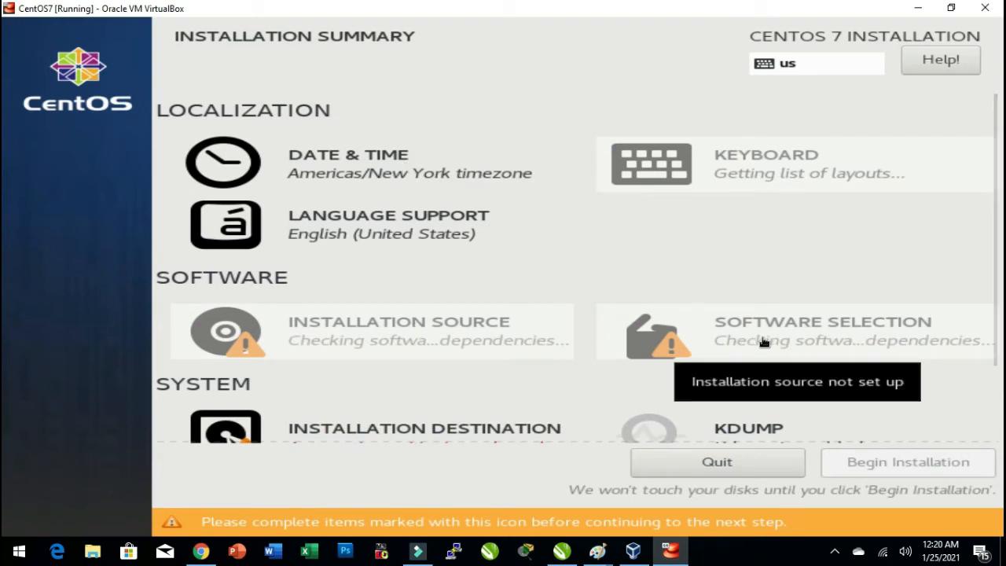
pyautogui.click(359, 169)
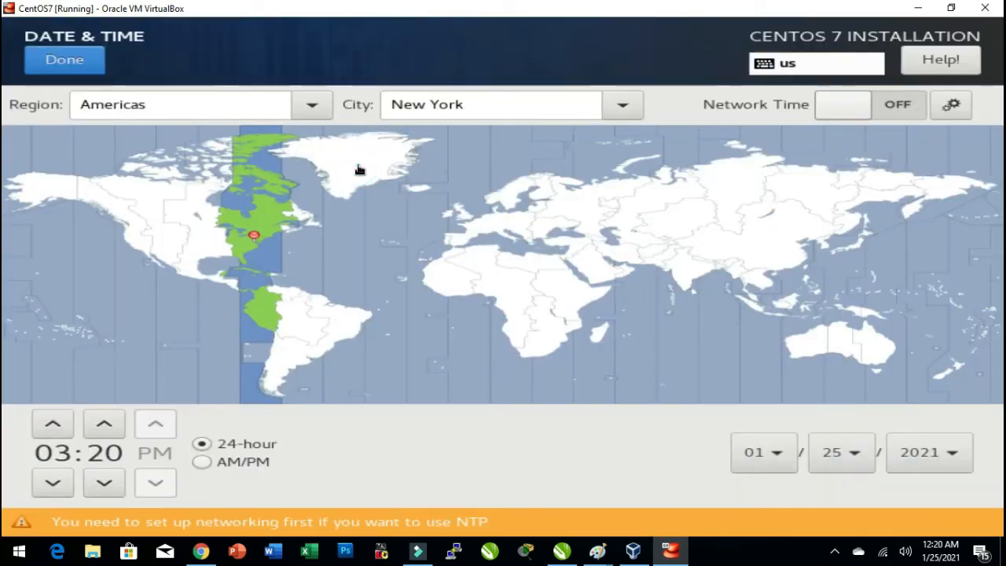
pyautogui.click(312, 106)
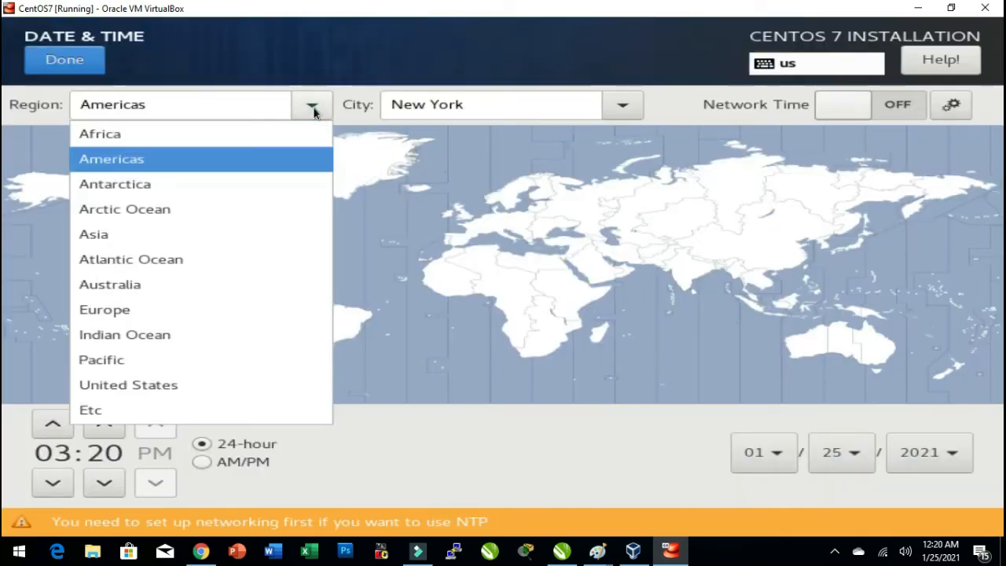
pyautogui.click(143, 240)
pyautogui.click(622, 108)
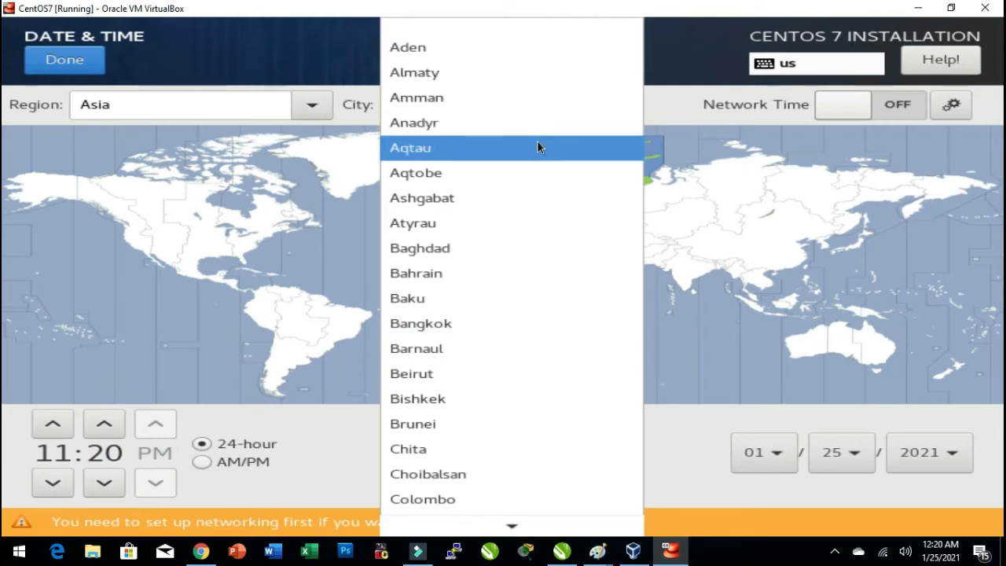
pyautogui.moveTo(532, 528)
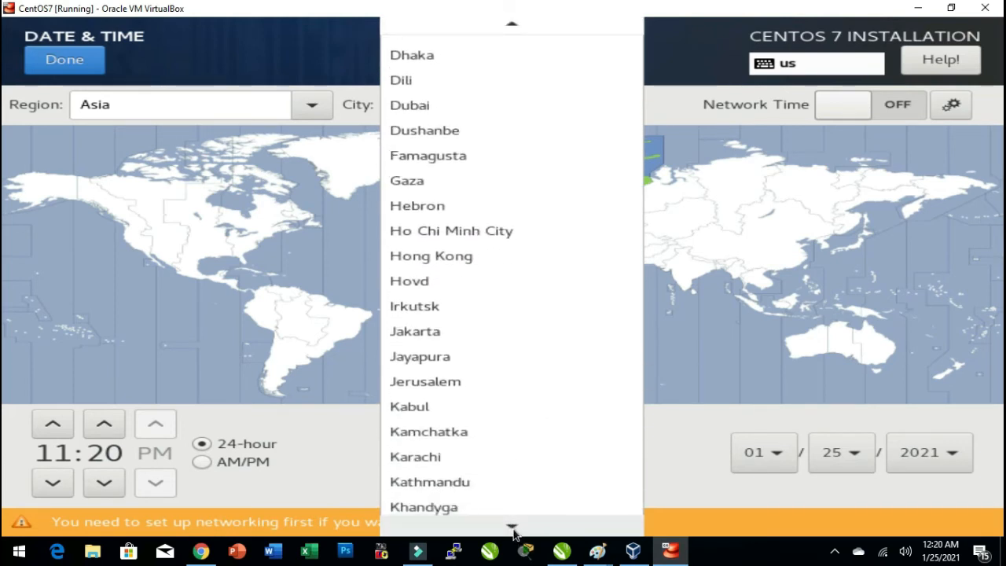
pyautogui.click(450, 354)
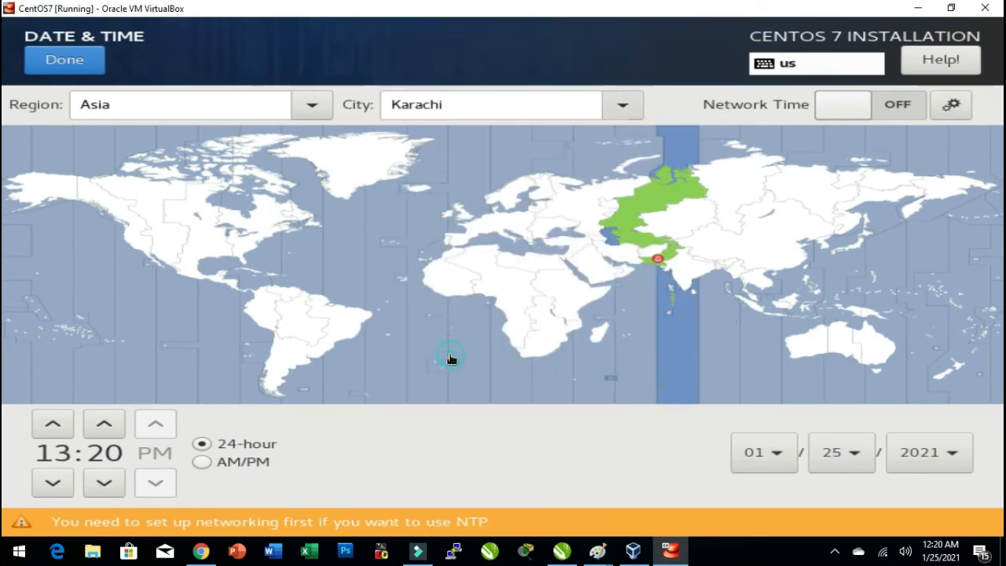
pyautogui.click(65, 60)
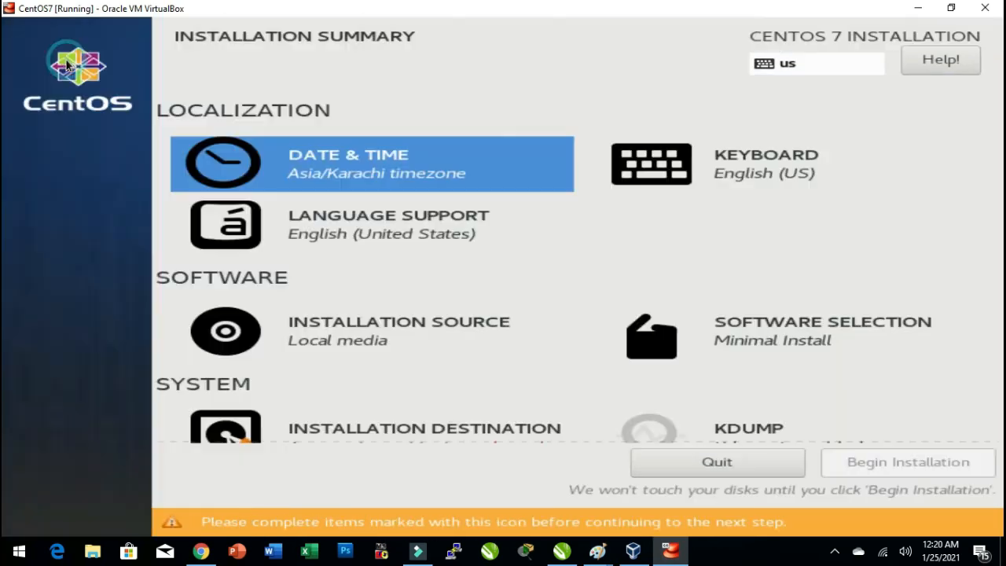
# Review the keyboard layout, language support and installation source pages of the installer.
pyautogui.click(754, 162)
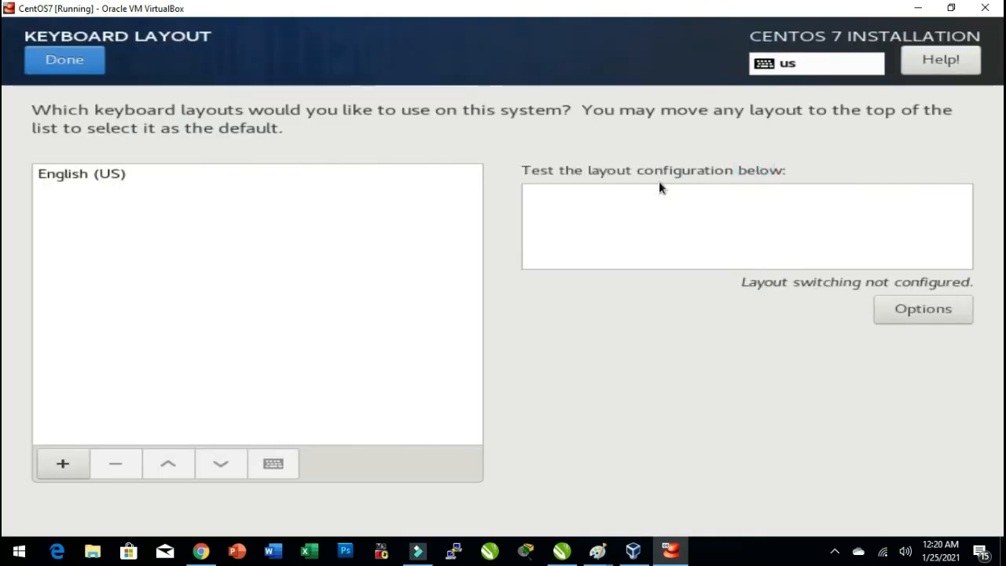
pyautogui.click(93, 173)
pyautogui.click(65, 60)
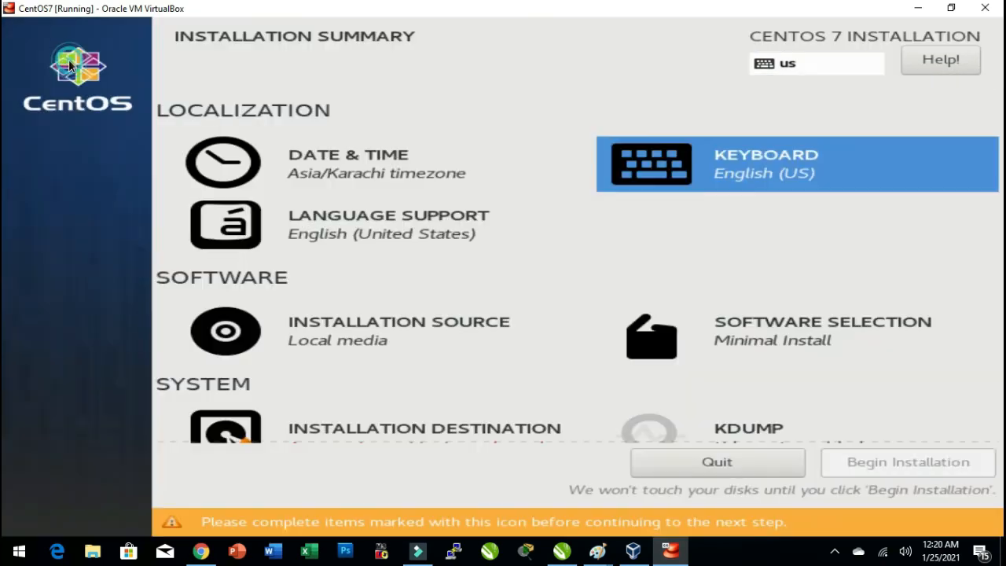
pyautogui.click(356, 224)
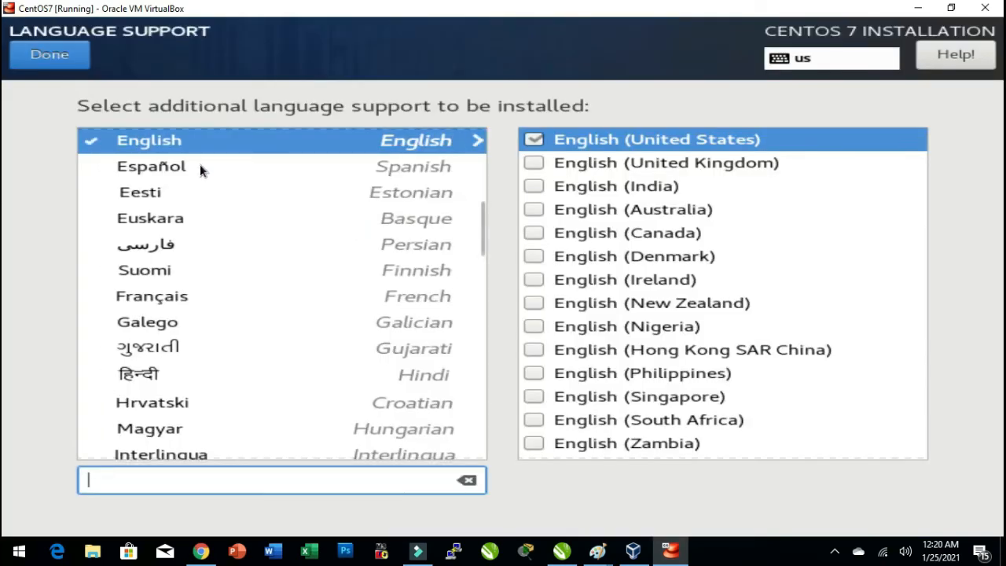
pyautogui.click(63, 63)
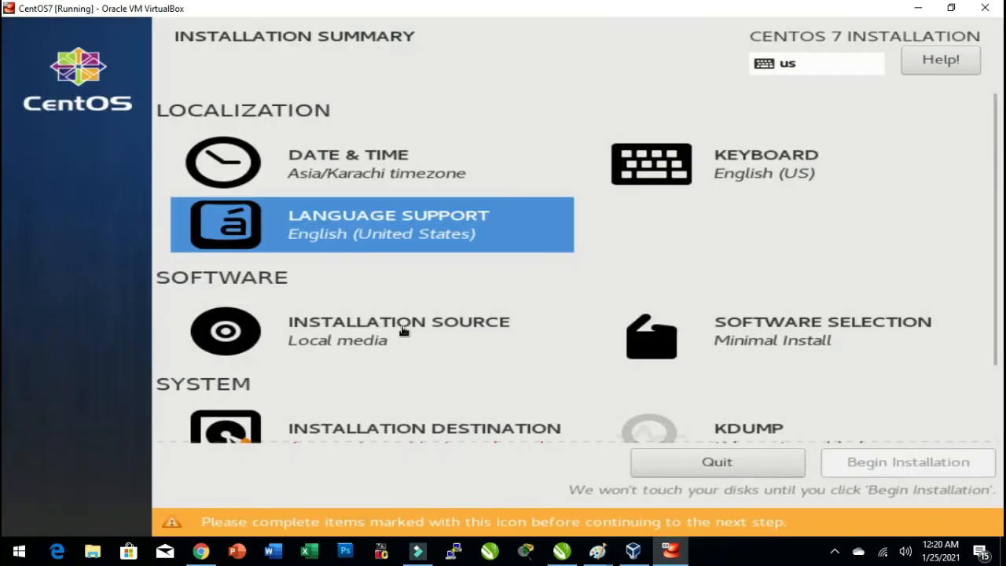
pyautogui.click(363, 328)
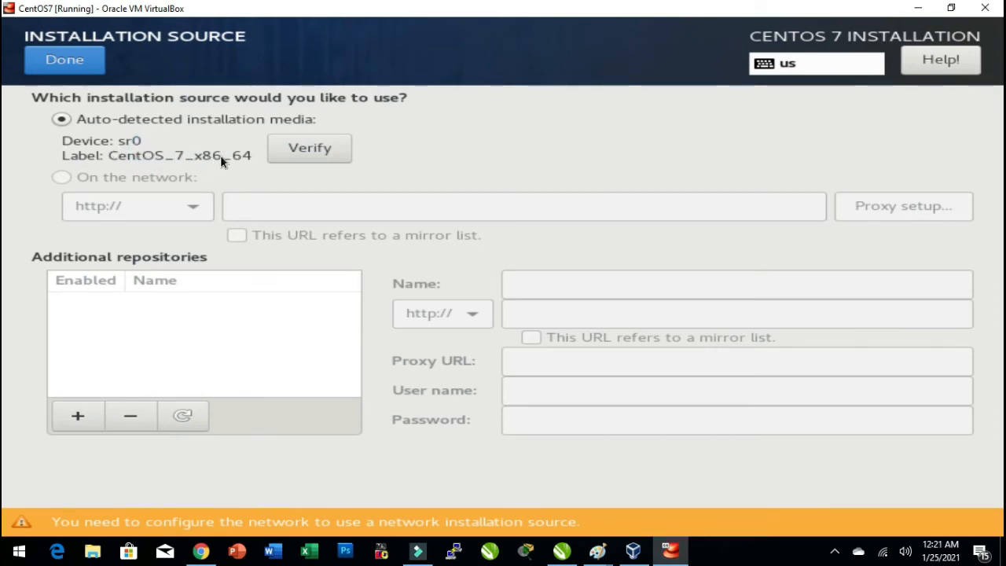
pyautogui.click(75, 63)
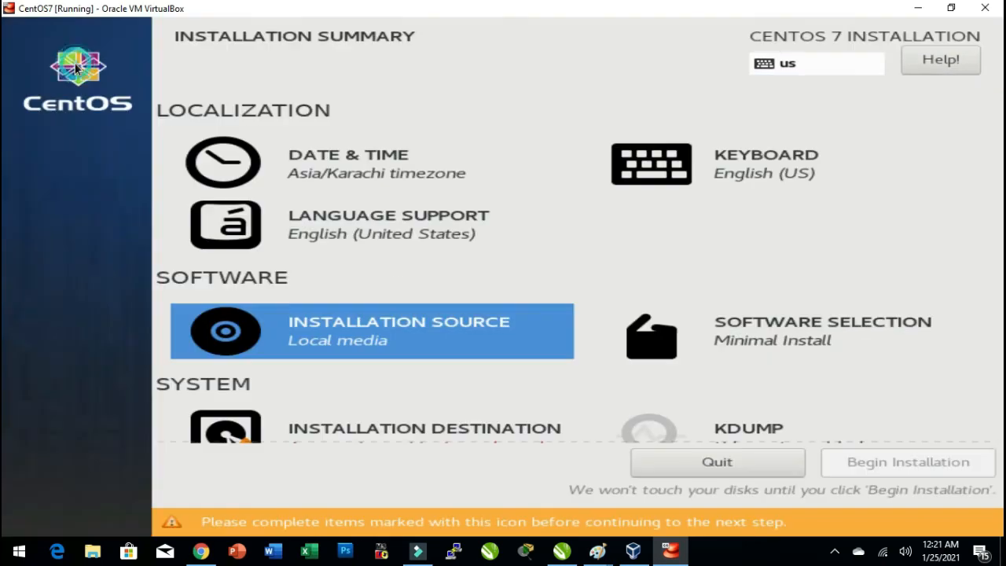
# Choose GNOME Desktop as the base environment in Software Selection.
pyautogui.click(781, 336)
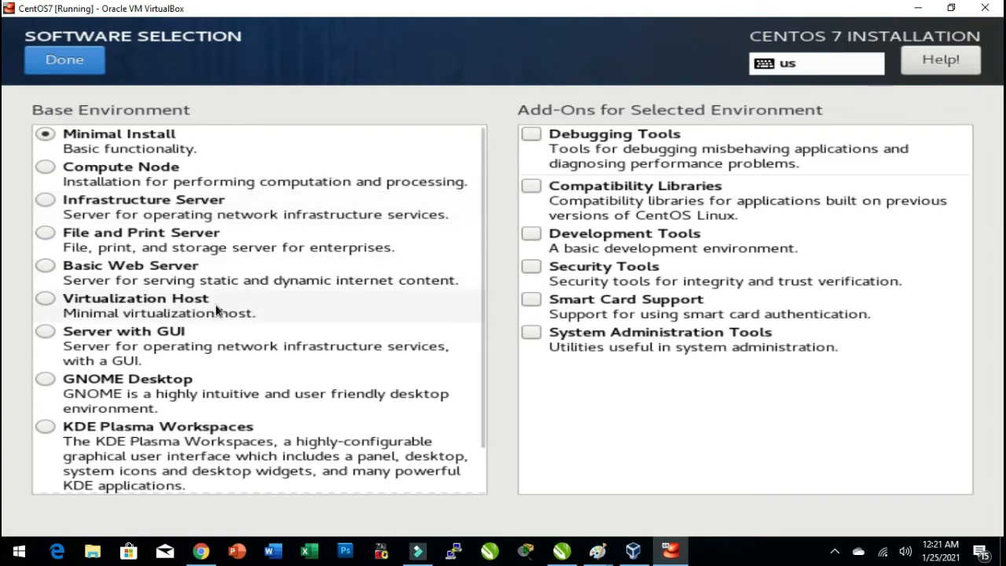
pyautogui.click(100, 331)
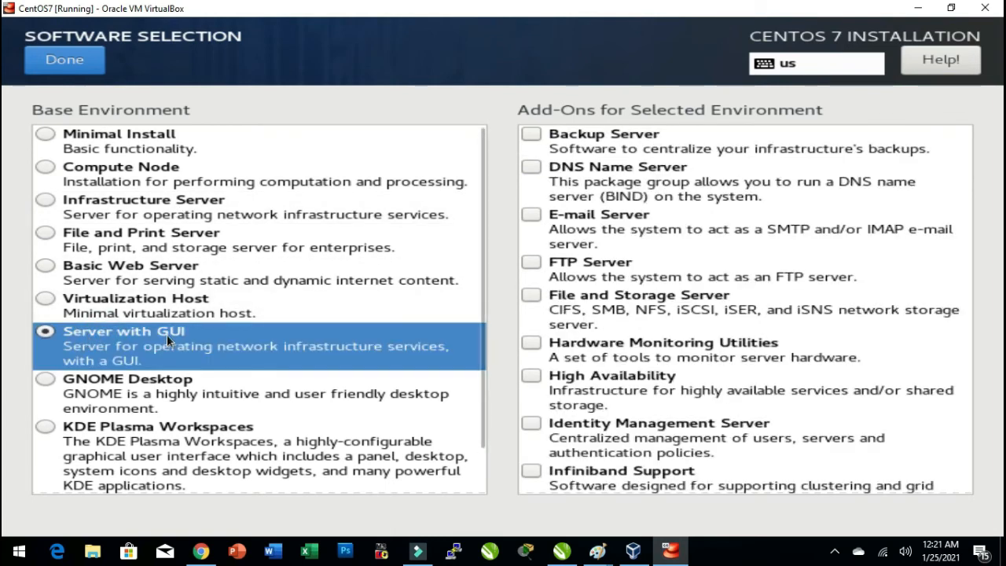
pyautogui.click(144, 382)
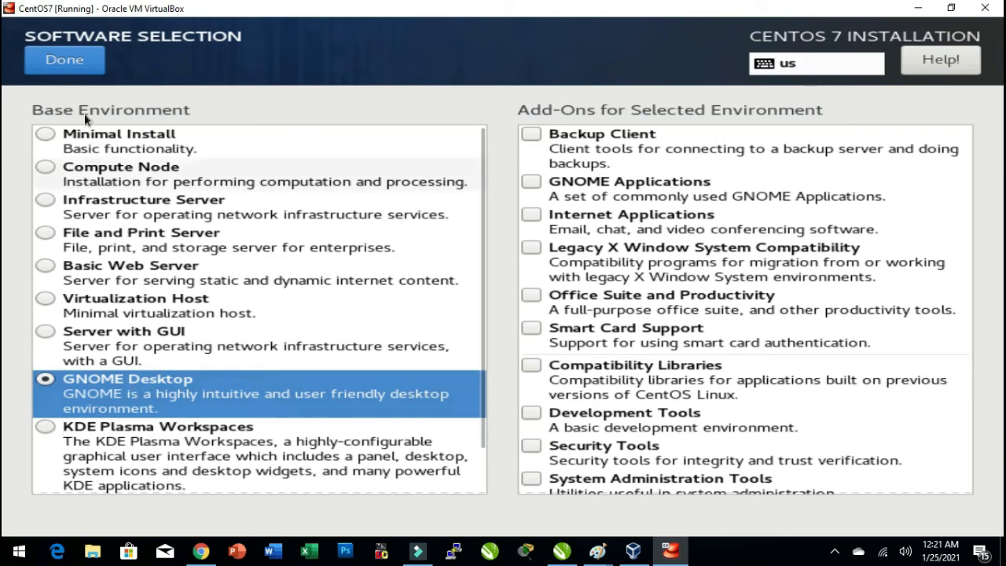
pyautogui.click(64, 61)
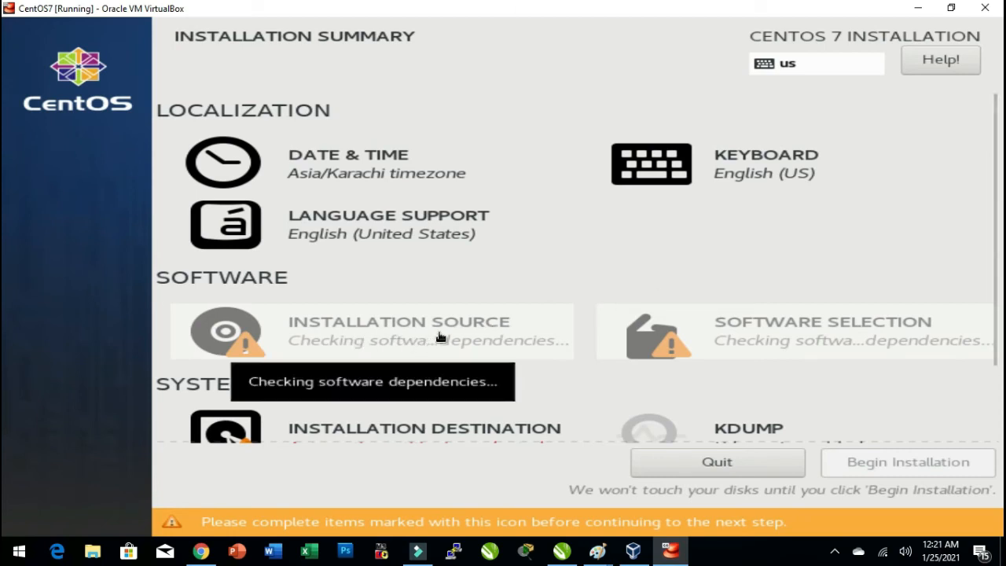
# Toggle the 32 GiB ATA VBOX HARDDISK in Installation Destination and confirm the choice.
pyautogui.scroll(-3, 483, 327)
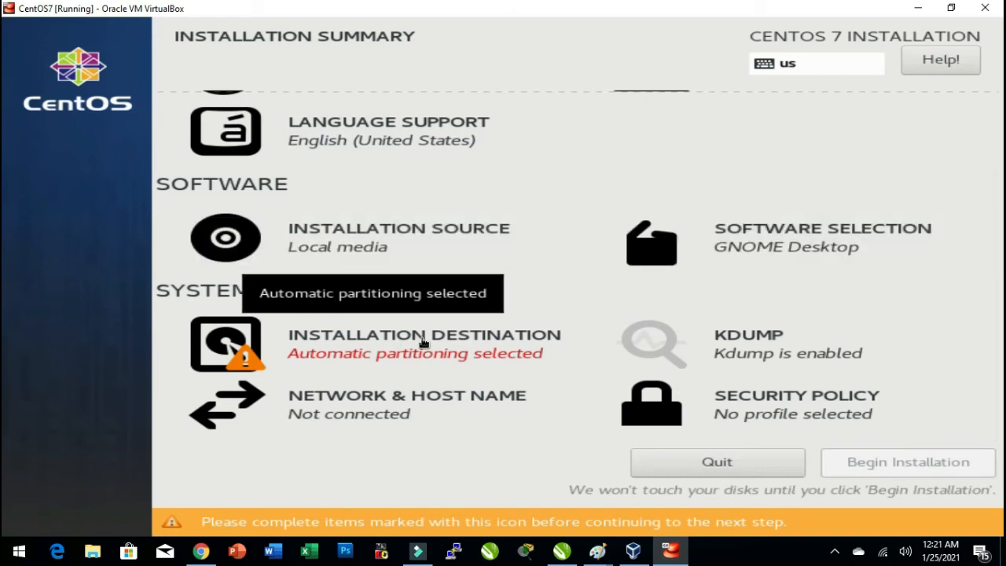
pyautogui.click(423, 342)
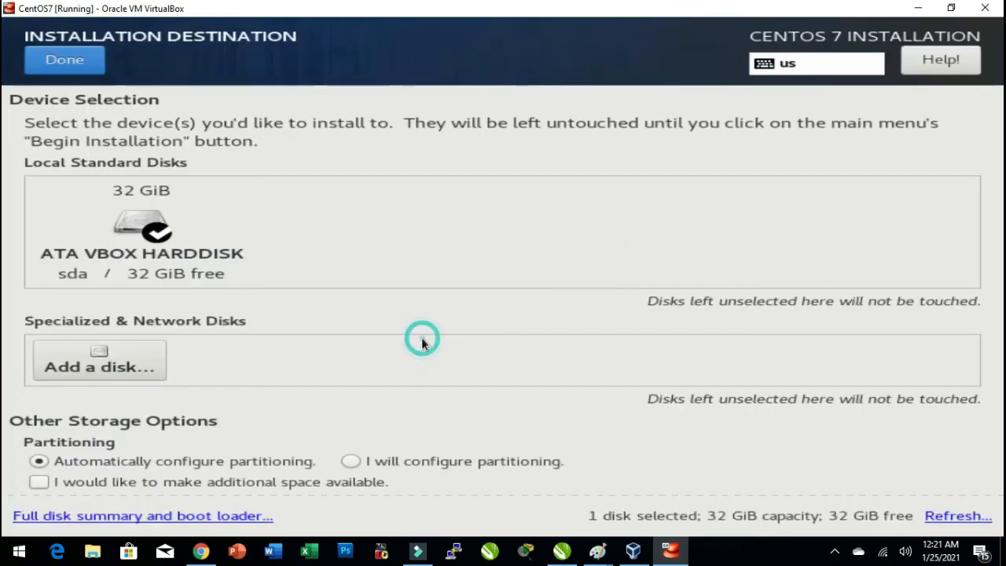
pyautogui.click(149, 263)
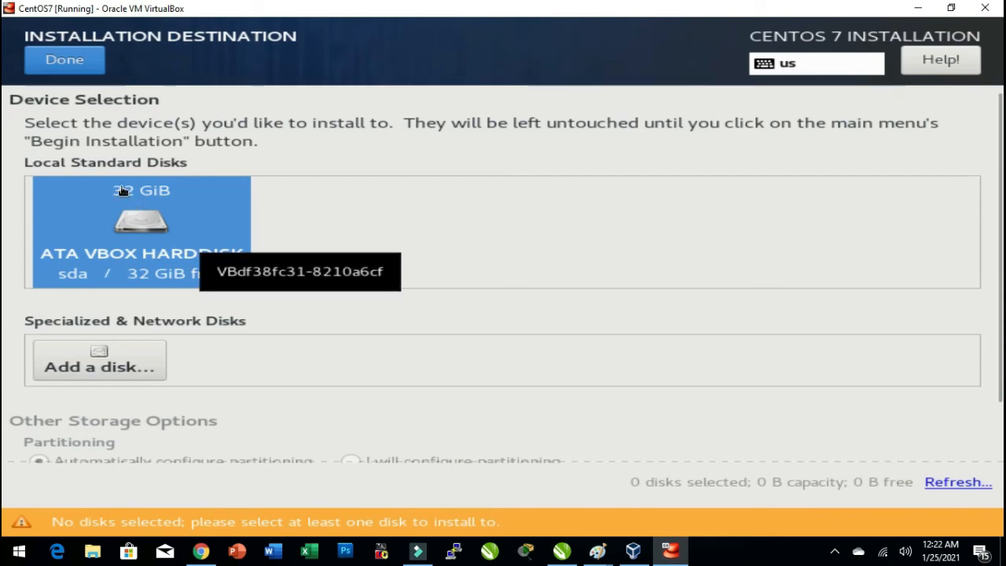
pyautogui.click(57, 62)
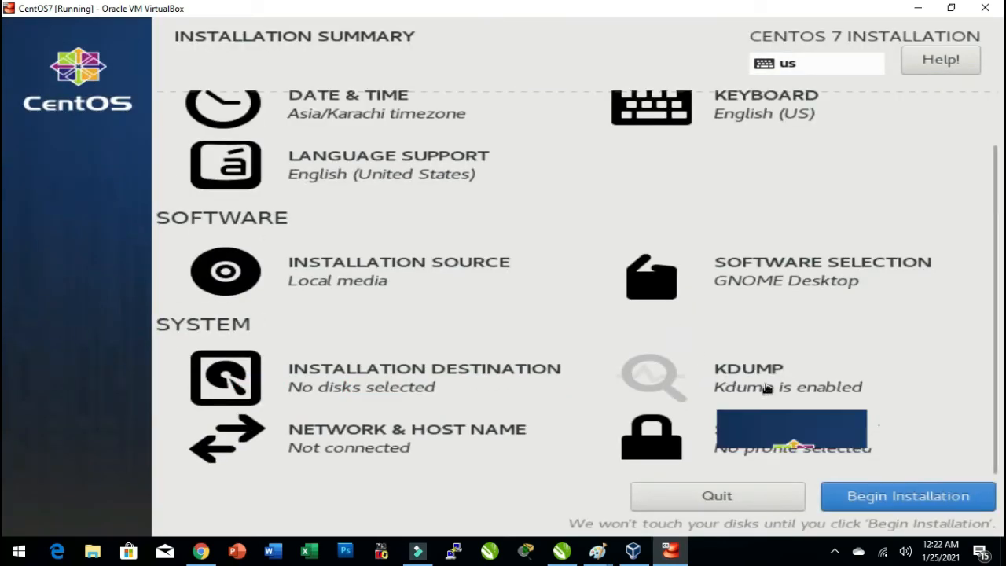
# Review the Kdump, Network & Host Name and Security Policy pages of the installer.
pyautogui.click(767, 388)
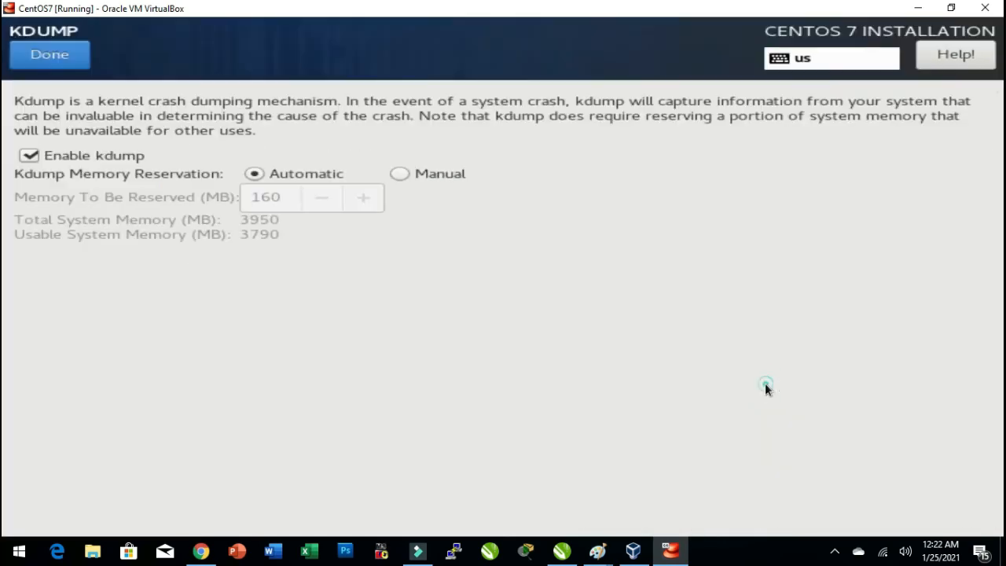
pyautogui.click(54, 61)
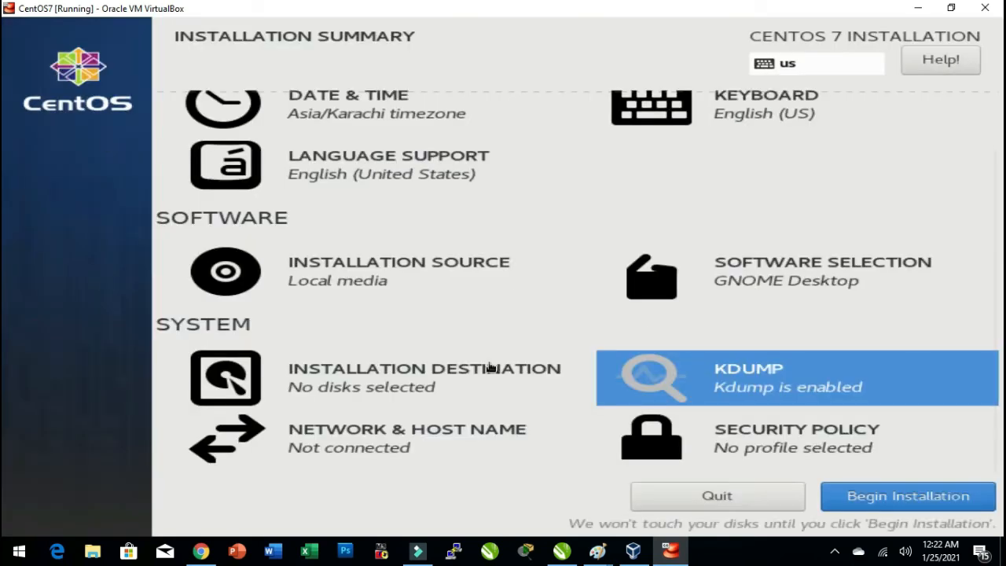
pyautogui.click(396, 436)
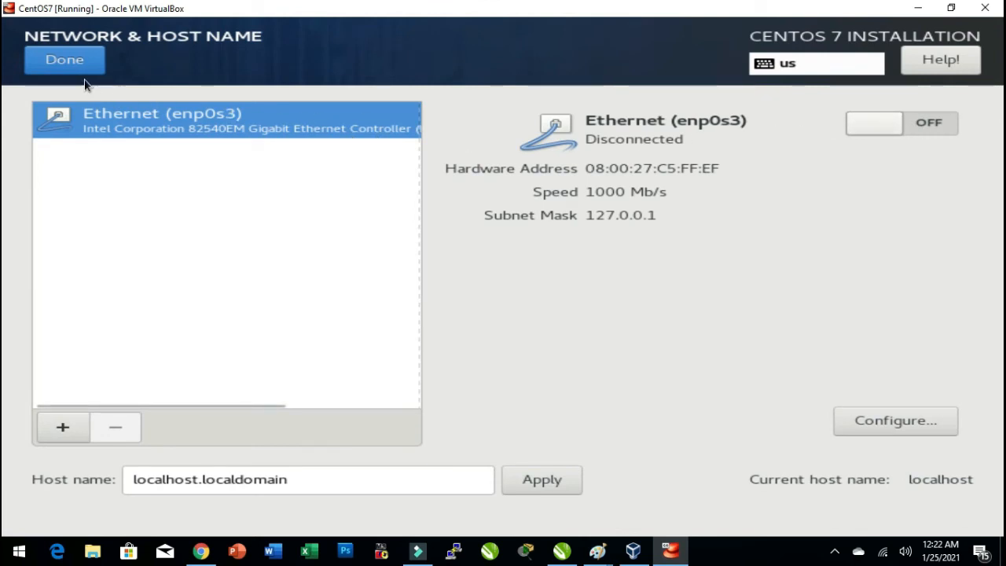
pyautogui.click(70, 55)
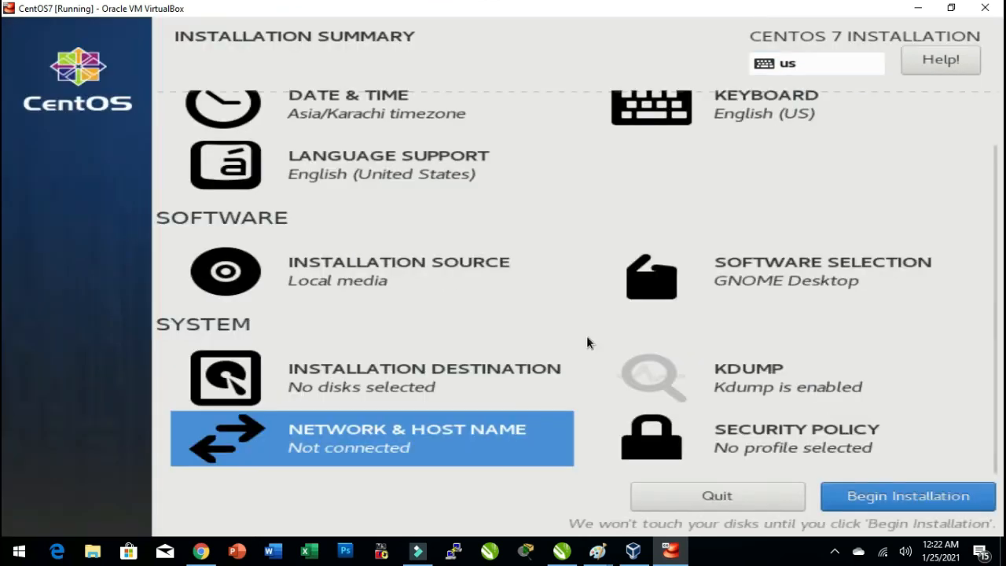
pyautogui.click(767, 430)
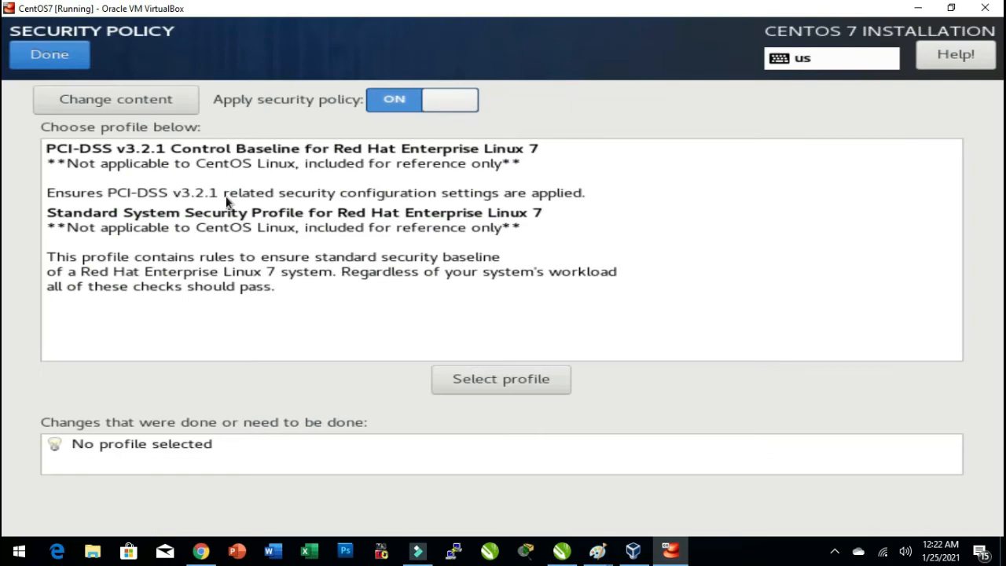
pyautogui.click(40, 56)
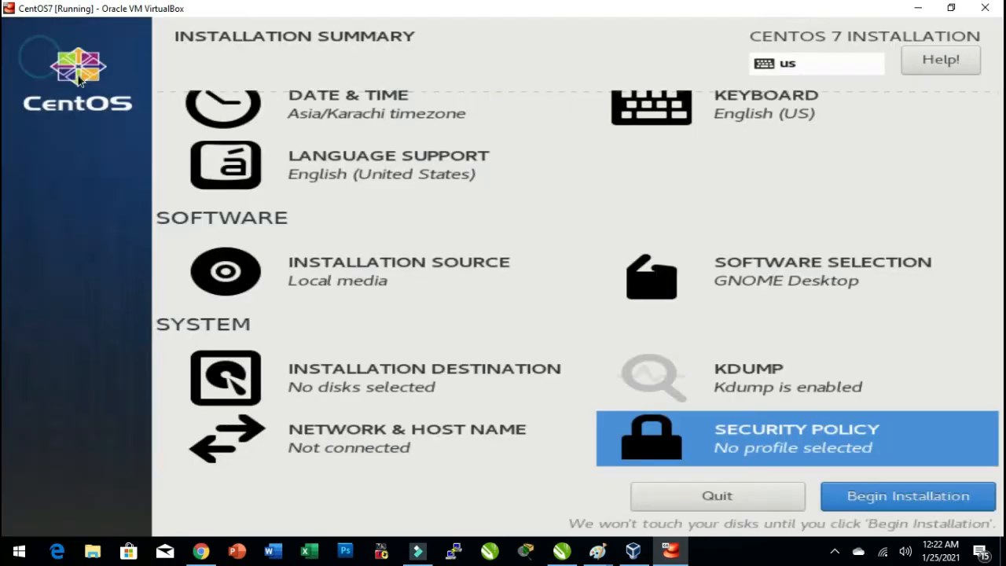
# Begin the CentOS installation and minimize the VM window.
pyautogui.click(893, 505)
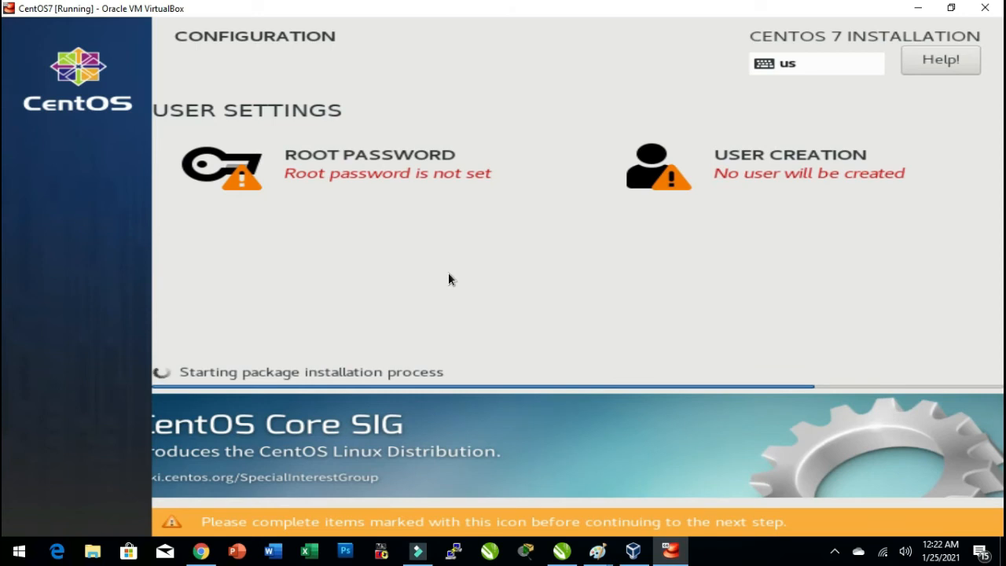
pyautogui.click(921, 8)
pyautogui.click(918, 8)
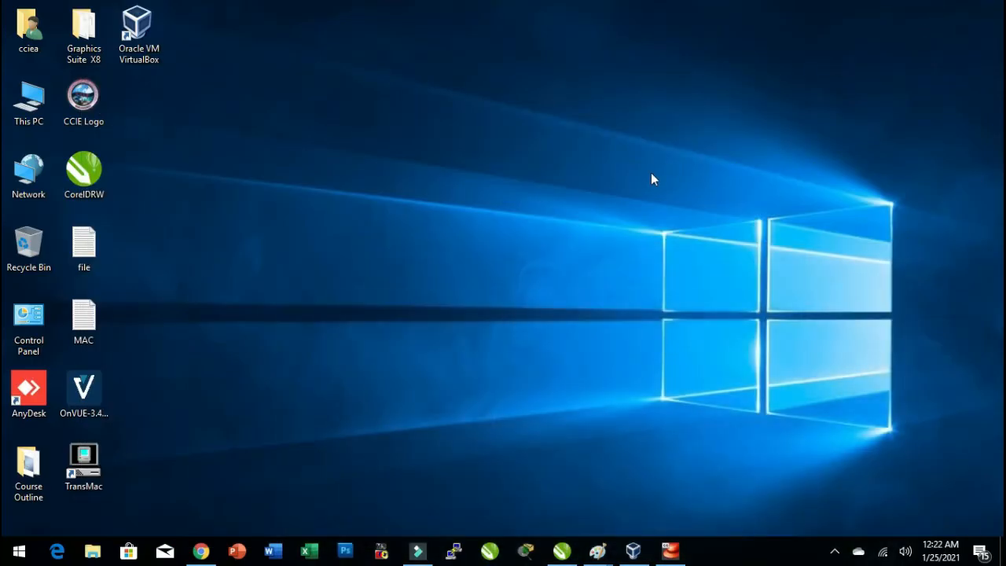
# Open Notepad through the Run dialog and maximize its window.
pyautogui.press('super+r')
pyautogui.write('notepad')
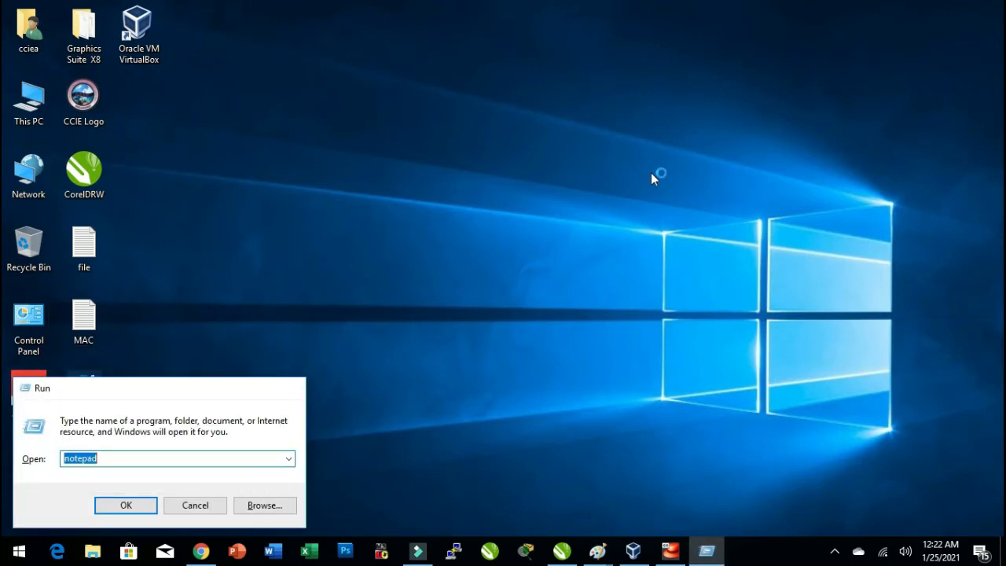
pyautogui.press('Return')
pyautogui.press('super+Up')
# Type Windows in Notepad with the font size set to 22.
pyautogui.write('W')
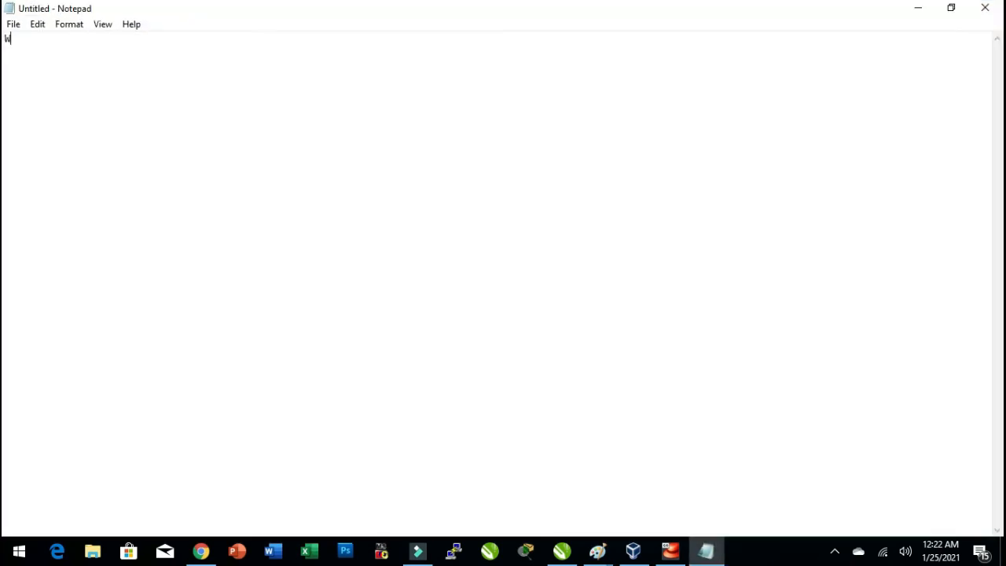
pyautogui.click(76, 26)
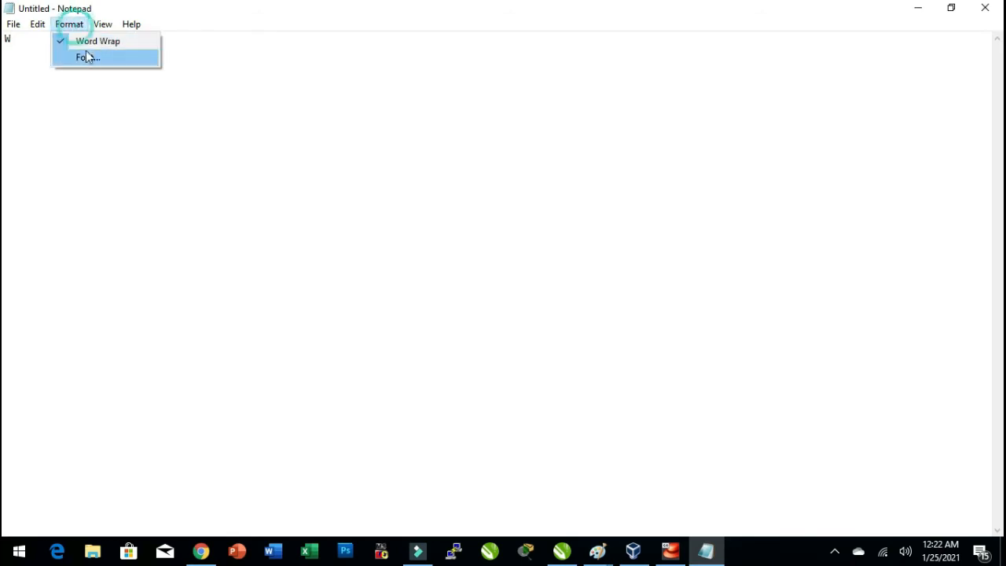
pyautogui.click(85, 56)
pyautogui.click(293, 240)
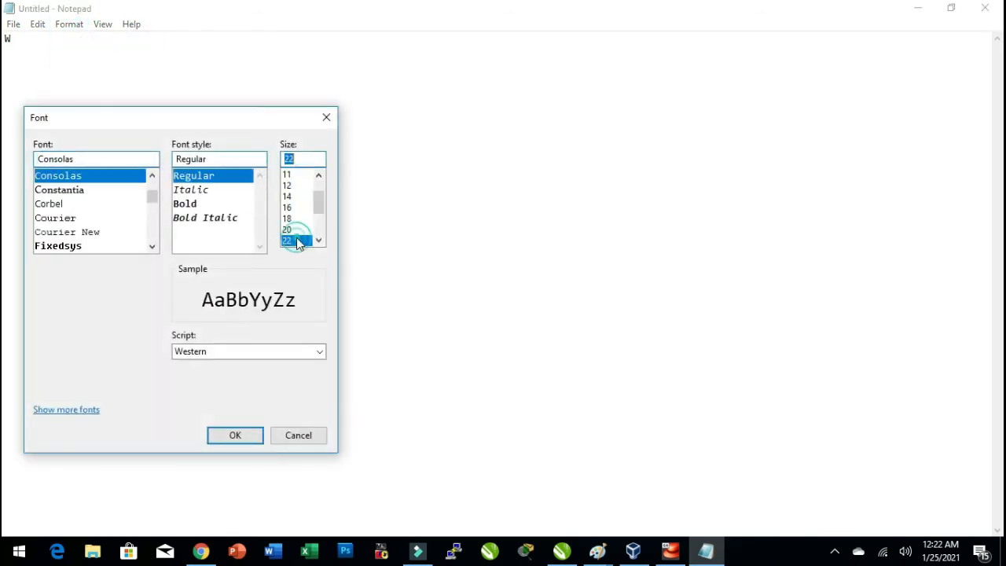
pyautogui.click(234, 434)
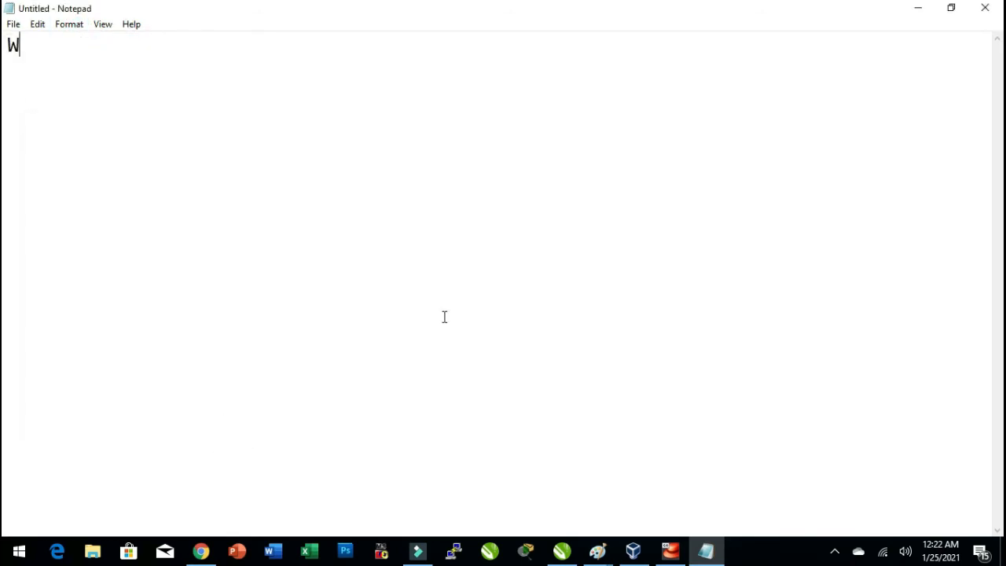
pyautogui.write('indows ')
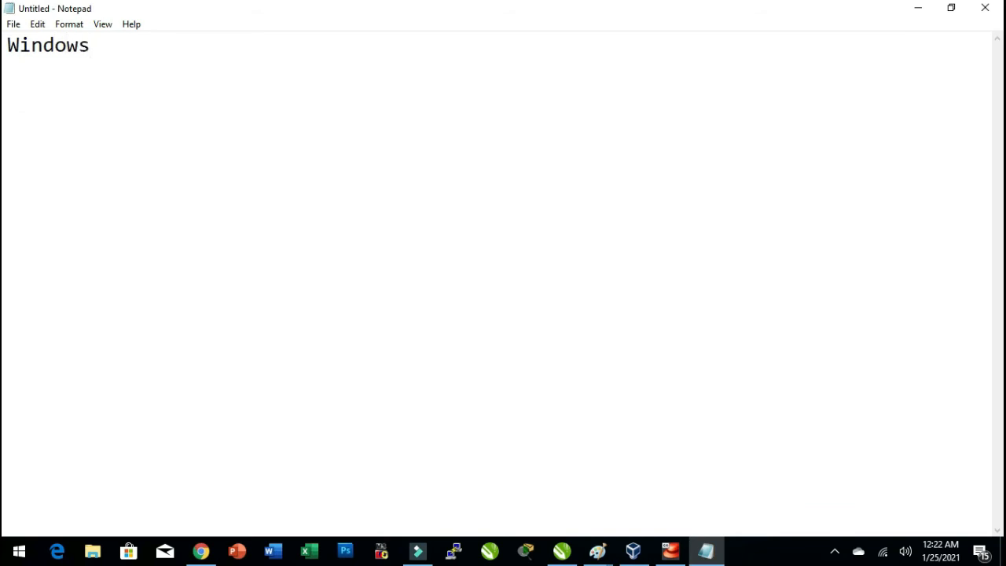
pyautogui.write('Admins')
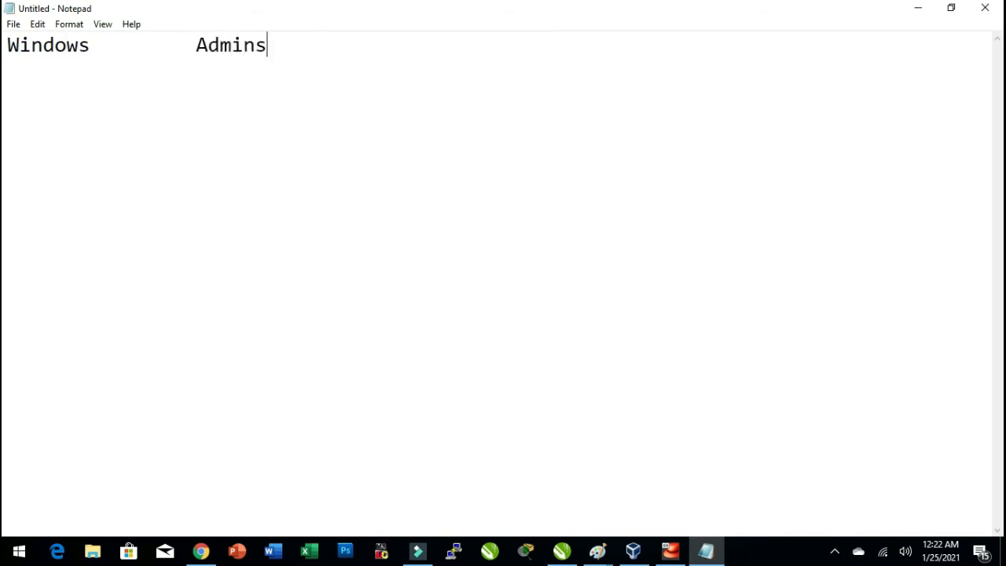
pyautogui.write('trator')
pyautogui.press('BackSpace')
pyautogui.press('BackSpace')
pyautogui.press('BackSpace')
pyautogui.press('BackSpace')
pyautogui.press('BackSpace')
pyautogui.press('BackSpace')
pyautogui.press('BackSpace')
pyautogui.press('BackSpace')
pyautogui.press('BackSpace')
pyautogui.press('BackSpace')
pyautogui.press('BackSpace')
pyautogui.press('BackSpace')
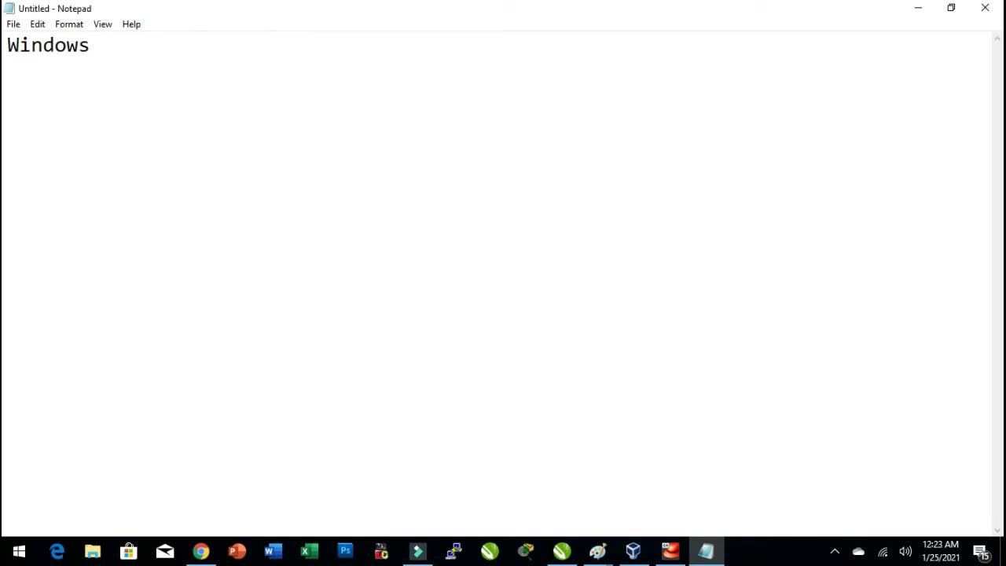
# Add an Account heading after Windows, then an Administrator row with 99.9% beneath it.
pyautogui.write('Account')
pyautogui.press('Return')
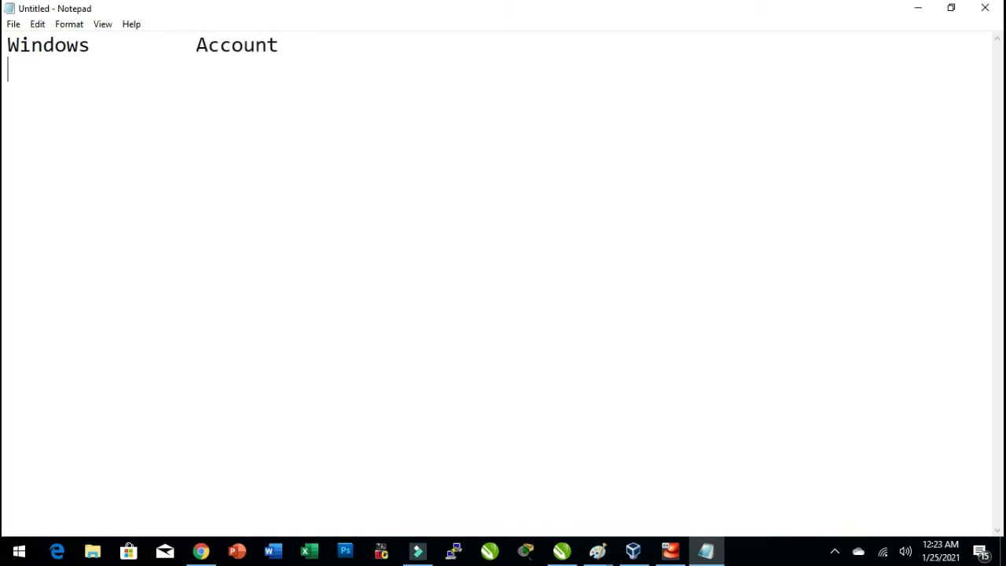
pyautogui.write('Adminis')
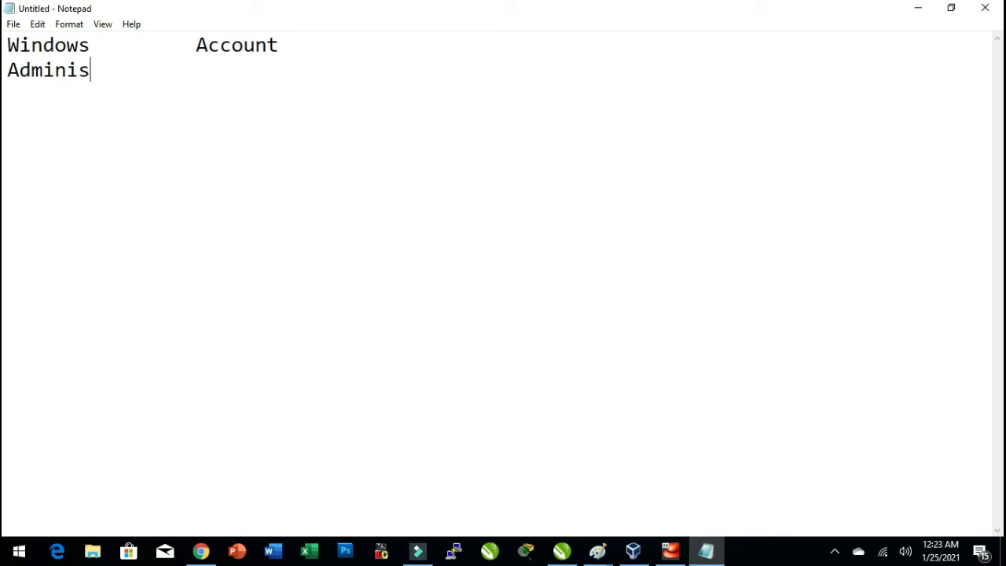
pyautogui.write('trator')
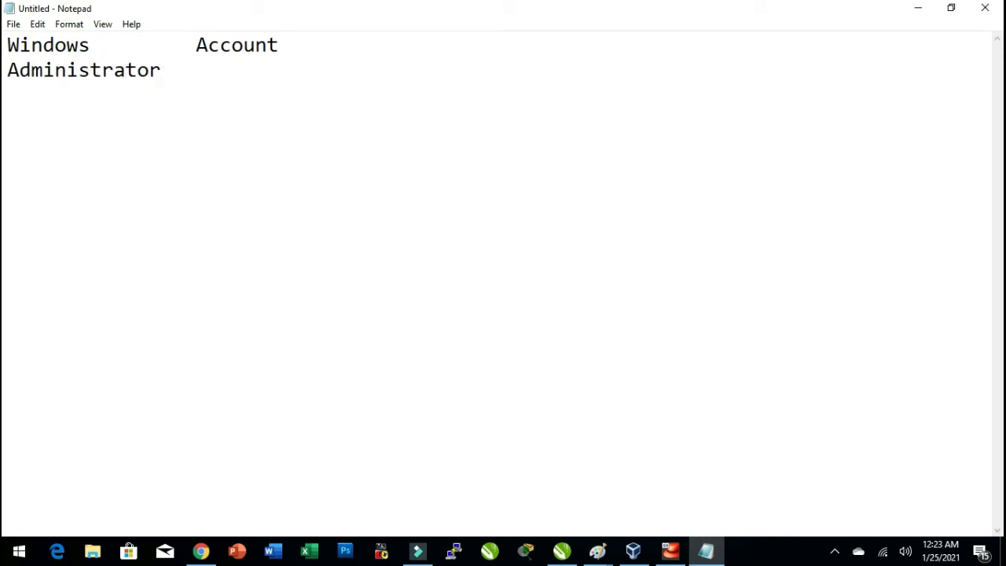
pyautogui.press('Tab')
pyautogui.write('99.9%')
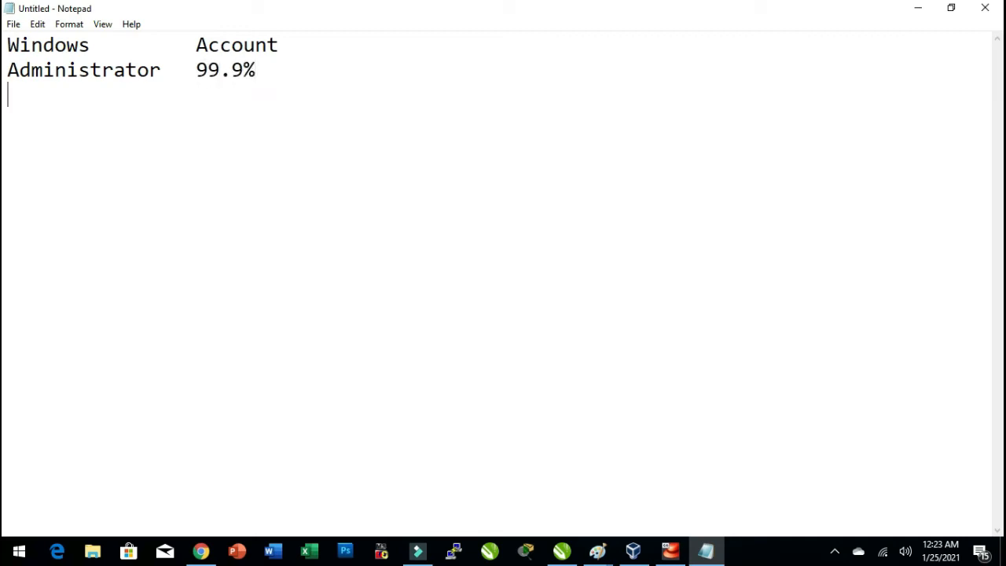
# Add rows for Power User with 90% and User with 10% in the Notepad table.
pyautogui.press('Return')
pyautogui.write('Power User')
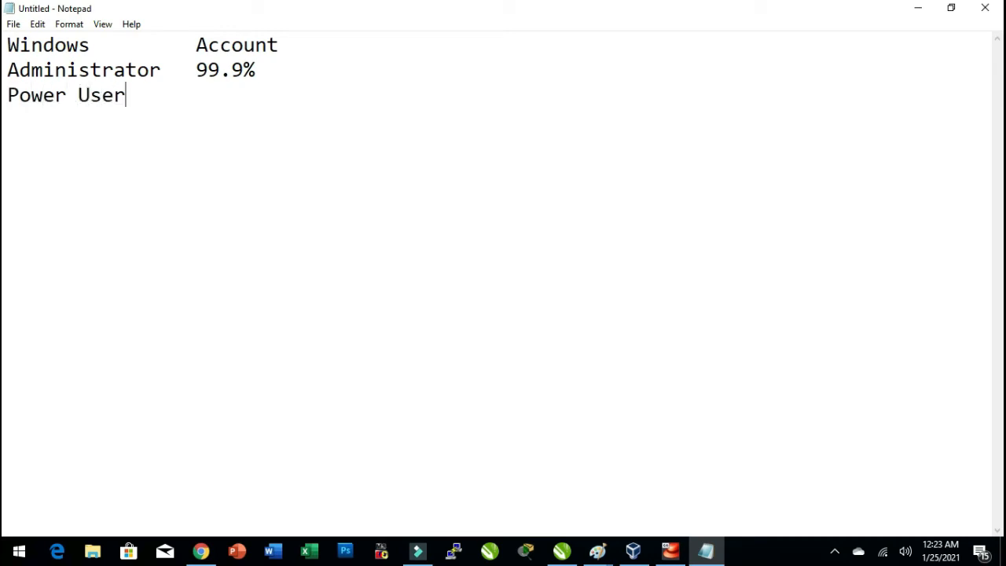
pyautogui.press('Tab')
pyautogui.write('90%')
pyautogui.press('Return')
pyautogui.write('User')
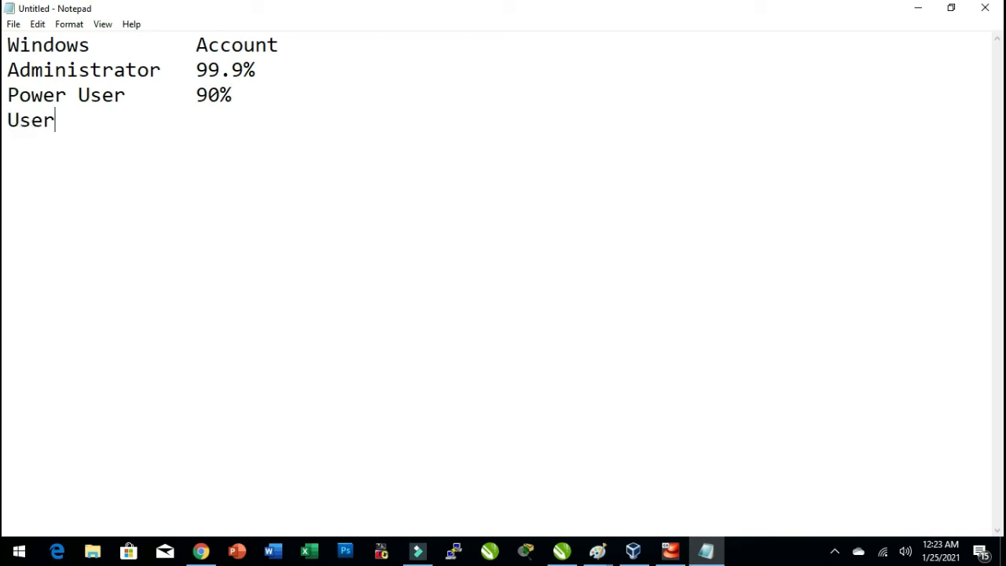
pyautogui.press('Tab')
pyautogui.press('Tab')
pyautogui.write('10%')
# Add a third column with Root beside the Administrator row and CCIE beside the Power User row.
pyautogui.click(324, 45)
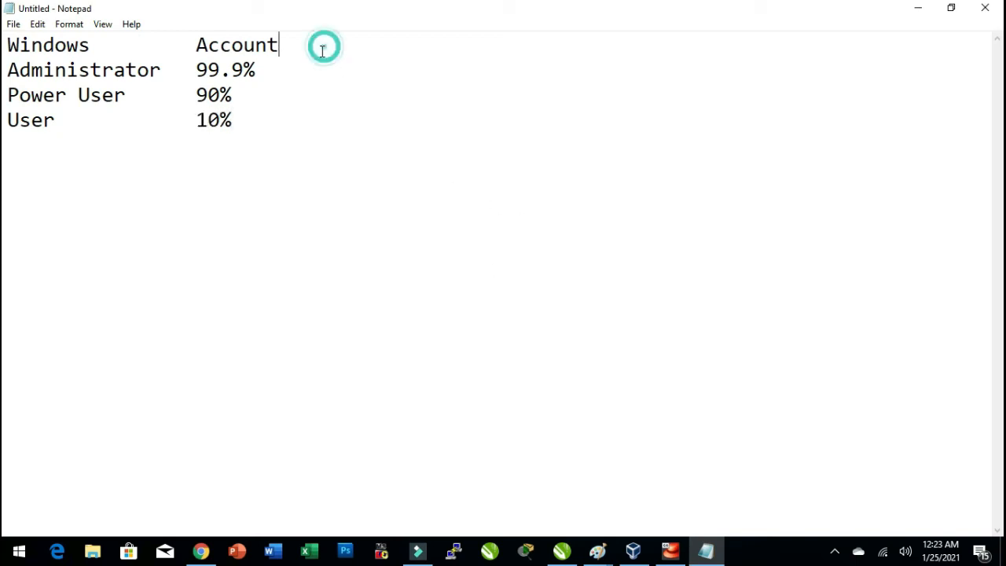
pyautogui.click(318, 67)
pyautogui.press('Tab')
pyautogui.press('Tab')
pyautogui.write('Root')
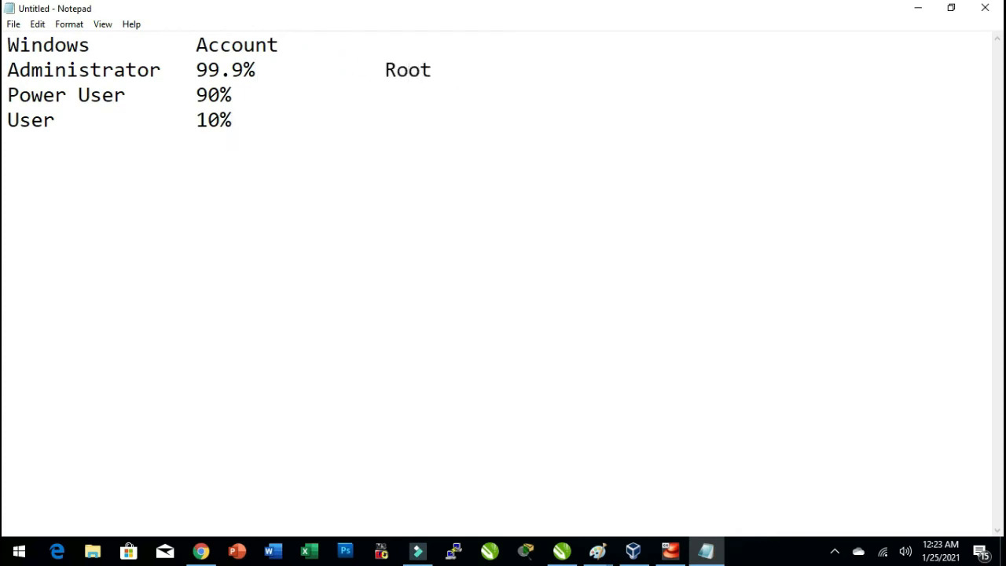
pyautogui.press('Down')
pyautogui.press('Tab')
pyautogui.press('Tab')
pyautogui.write('CCIe')
pyautogui.press('BackSpace')
pyautogui.write('E')
# Switch back to the VM installer and set and confirm the root password.
pyautogui.click(918, 9)
pyautogui.click(670, 550)
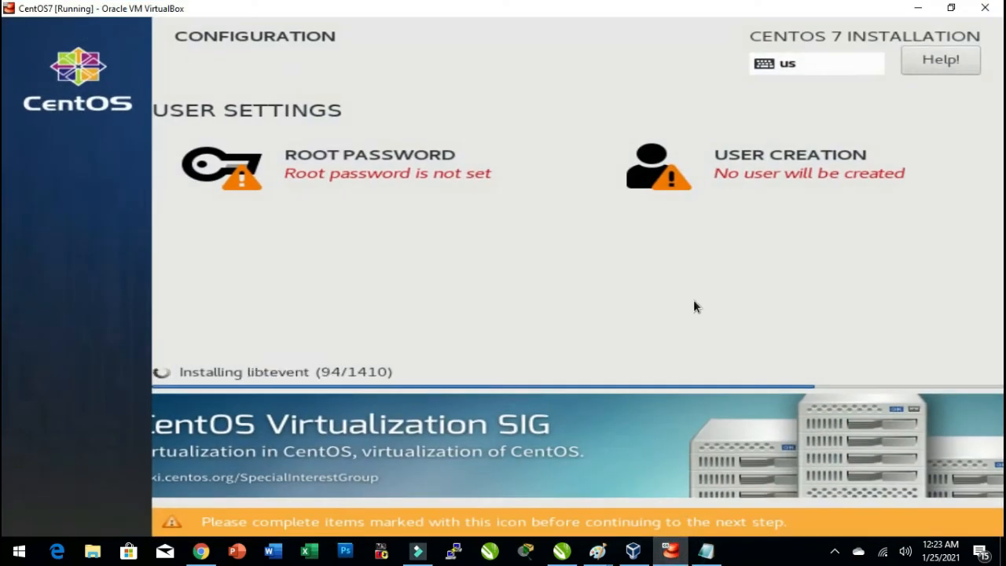
pyautogui.click(415, 177)
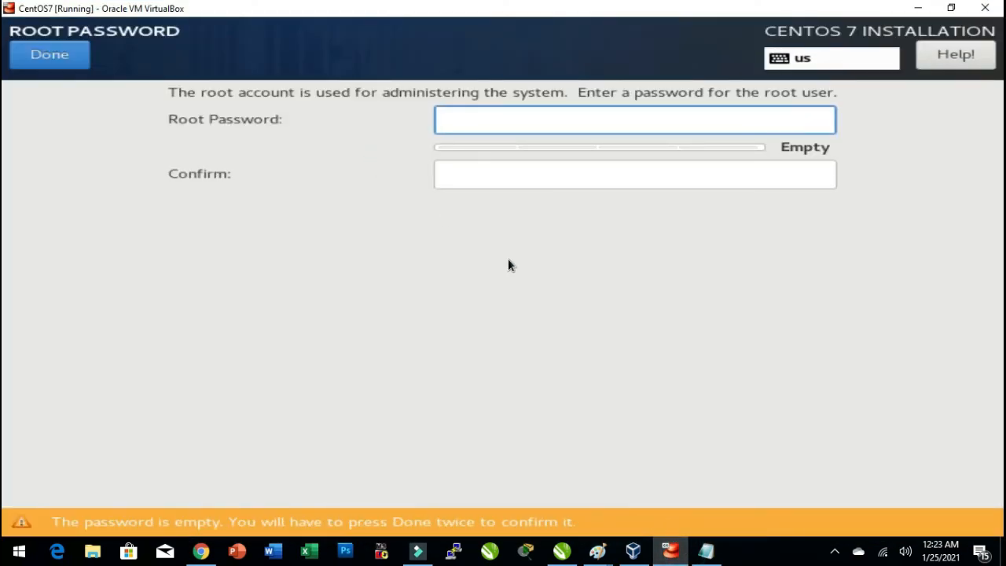
pyautogui.write('root')
pyautogui.press('Tab')
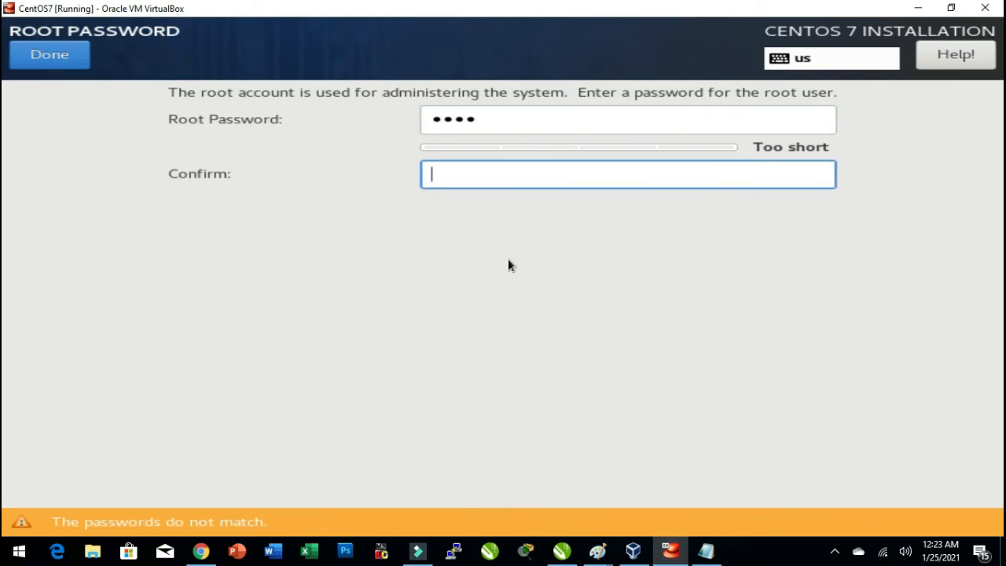
pyautogui.write('root')
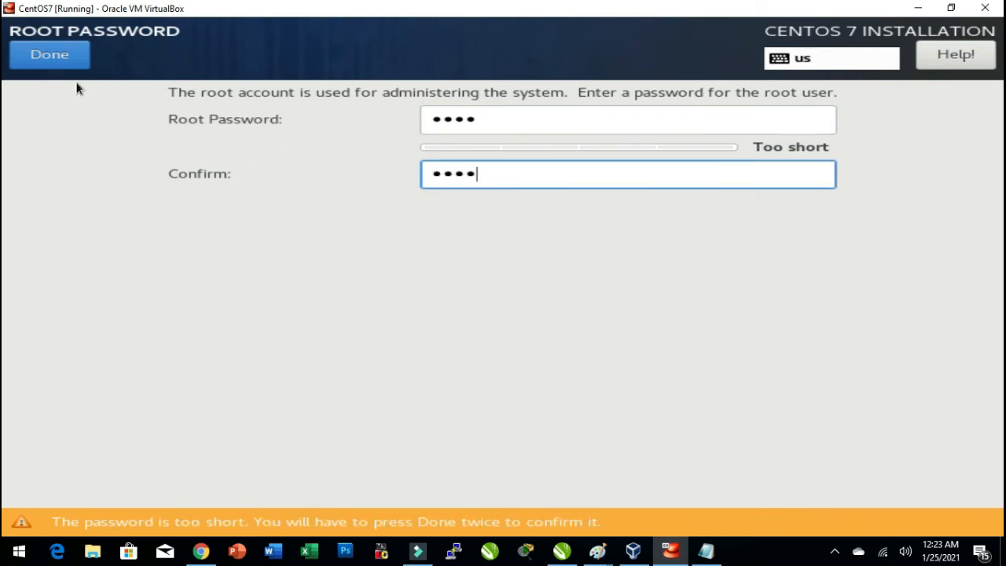
pyautogui.click(51, 63)
pyautogui.click(50, 62)
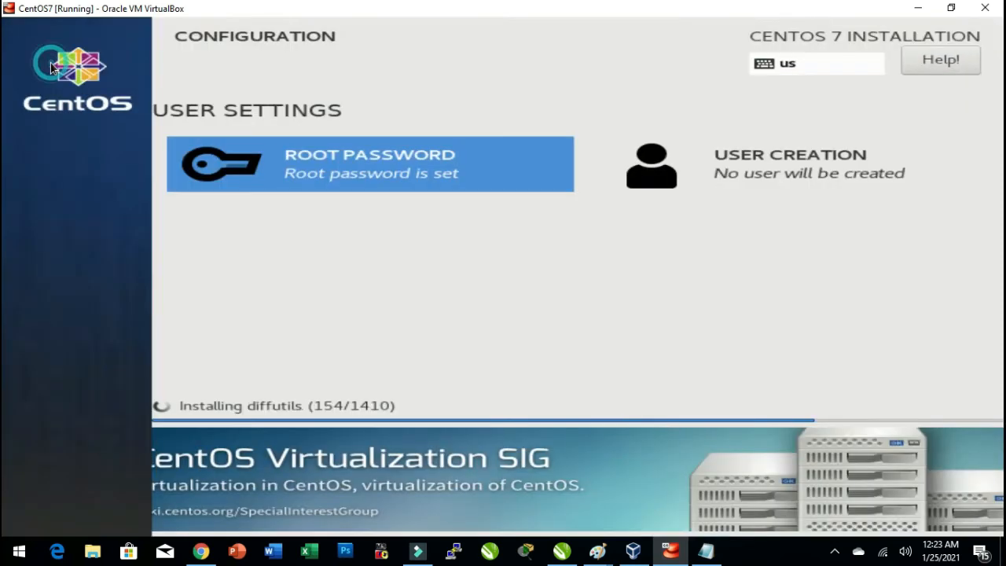
# Create a user with full name and user name ccie, entering and confirming its password.
pyautogui.click(778, 167)
pyautogui.write('ccie')
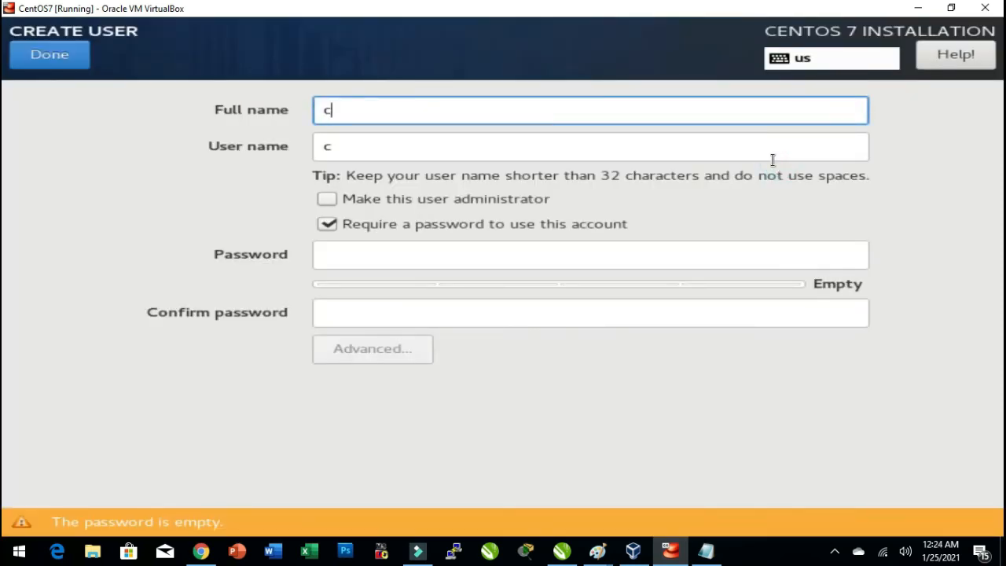
pyautogui.press('Tab')
pyautogui.press('Tab')
pyautogui.press('Tab')
pyautogui.press('Tab')
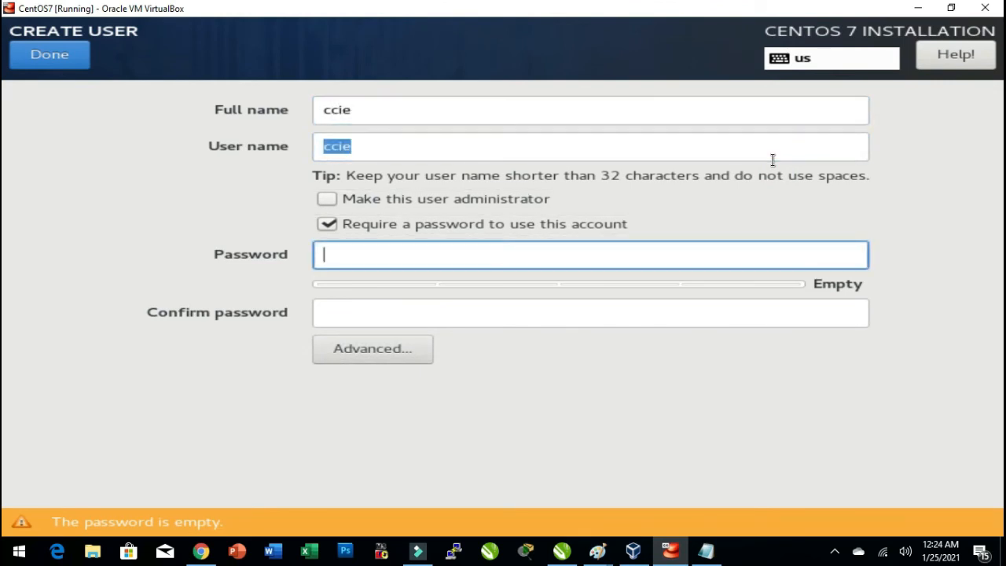
pyautogui.write('ccie')
pyautogui.press('Tab')
pyautogui.write('ccie')
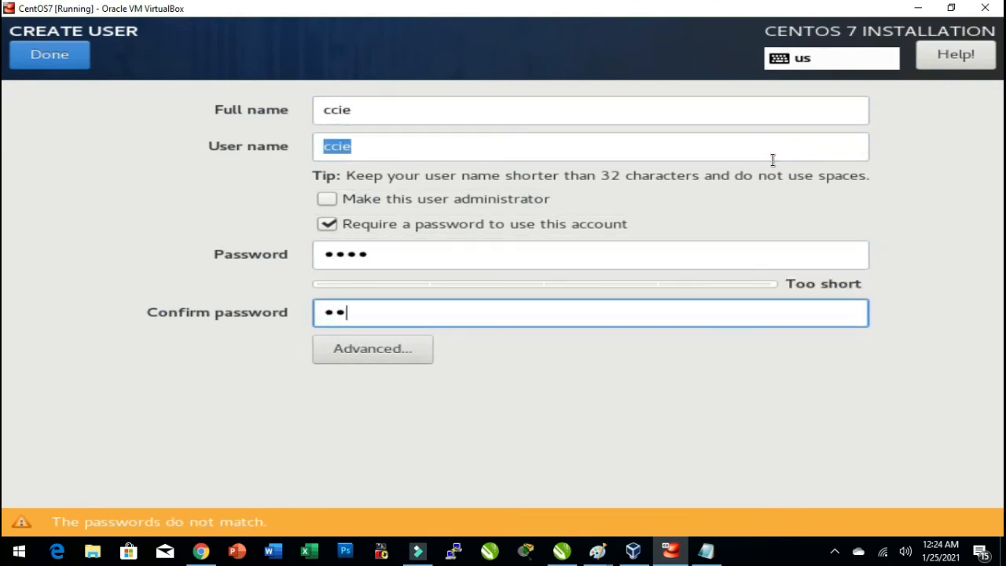
pyautogui.press('BackSpace')
pyautogui.press('BackSpace')
pyautogui.press('BackSpace')
pyautogui.press('BackSpace')
pyautogui.write('ccie')
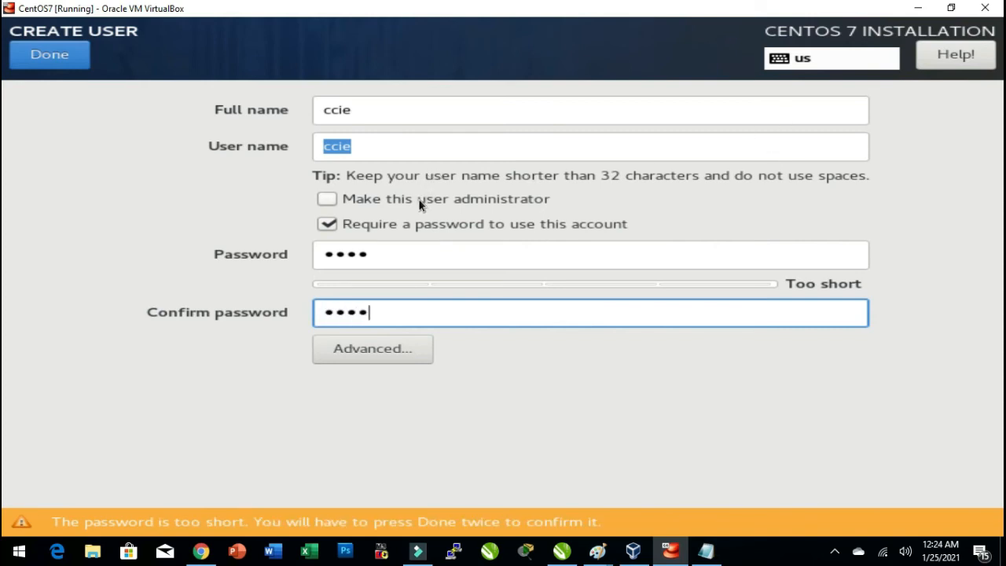
pyautogui.click(60, 67)
pyautogui.click(61, 67)
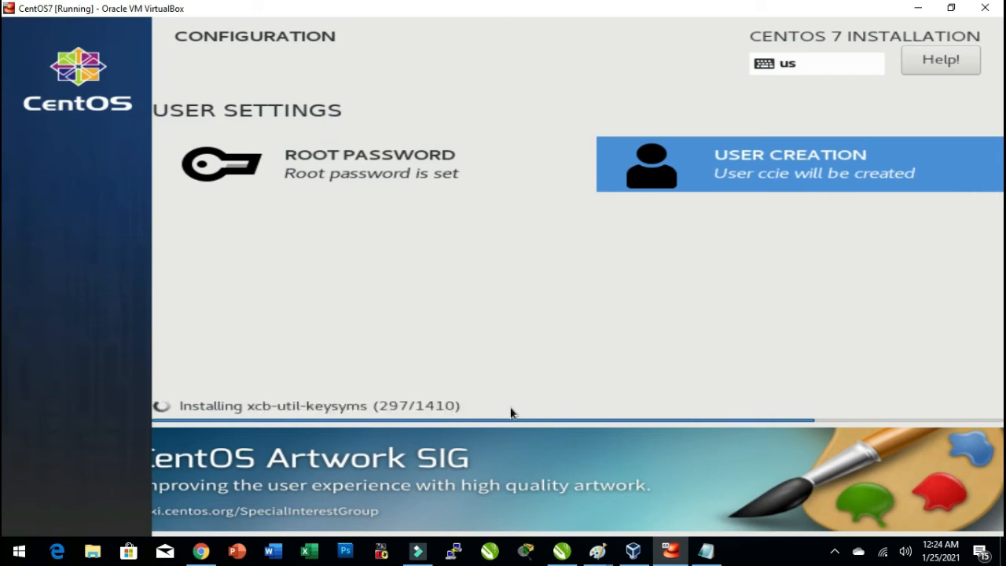
# Reboot the finished CentOS installation and boot the default CentOS Linux entry.
pyautogui.click(910, 8)
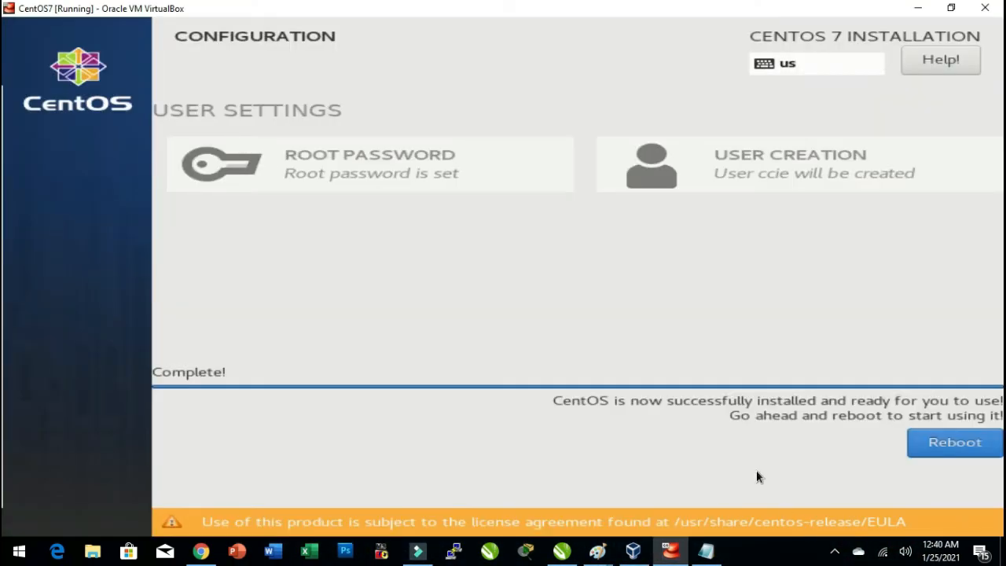
pyautogui.click(916, 8)
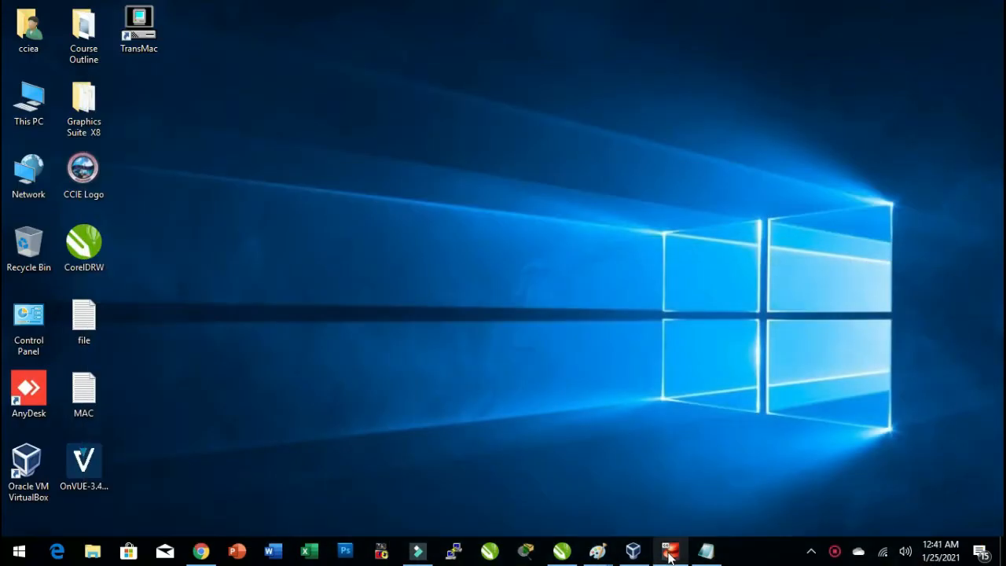
pyautogui.click(669, 551)
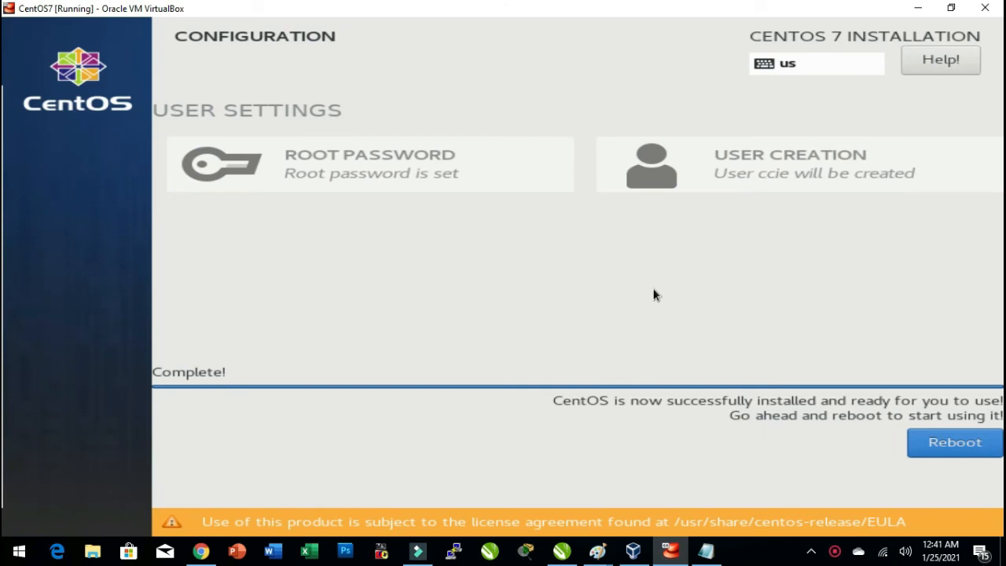
pyautogui.click(942, 445)
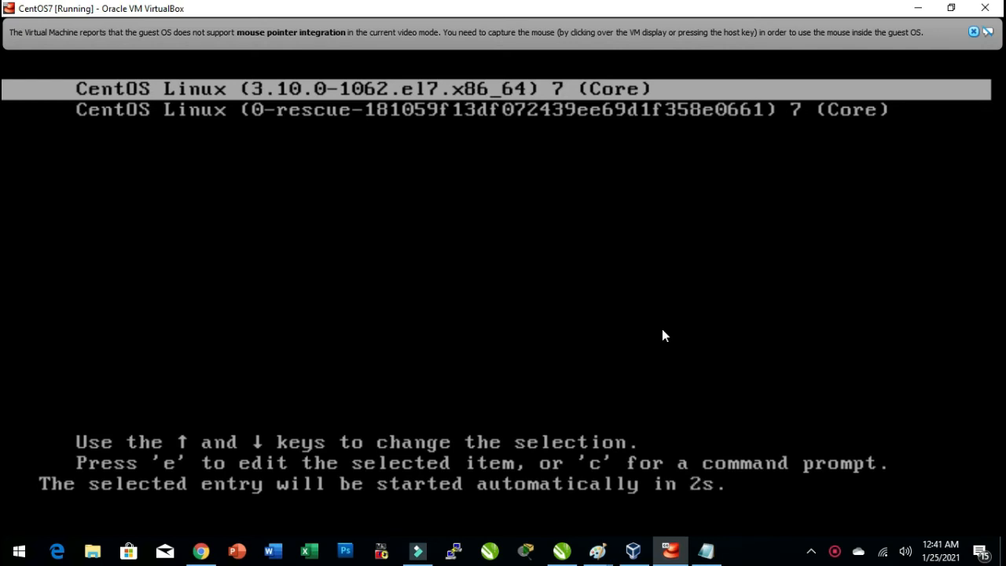
pyautogui.press('Return')
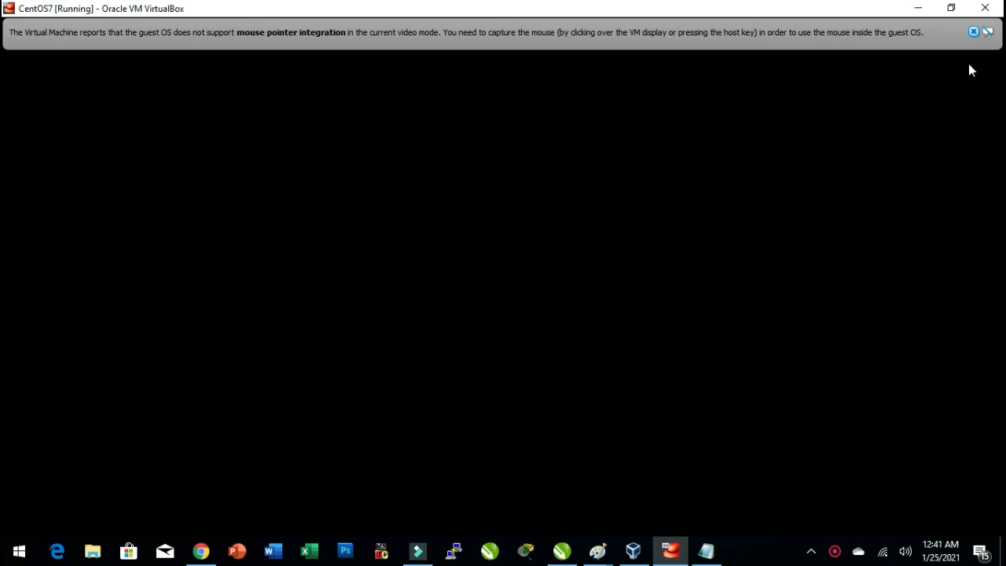
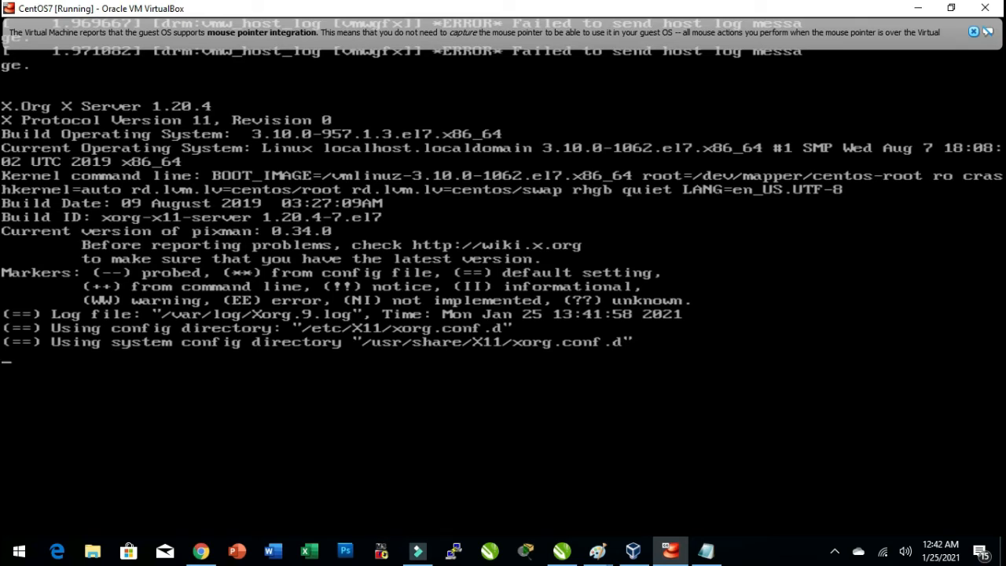
# Accept the CentOS 7 license agreement and finish the initial configuration.
pyautogui.click(973, 31)
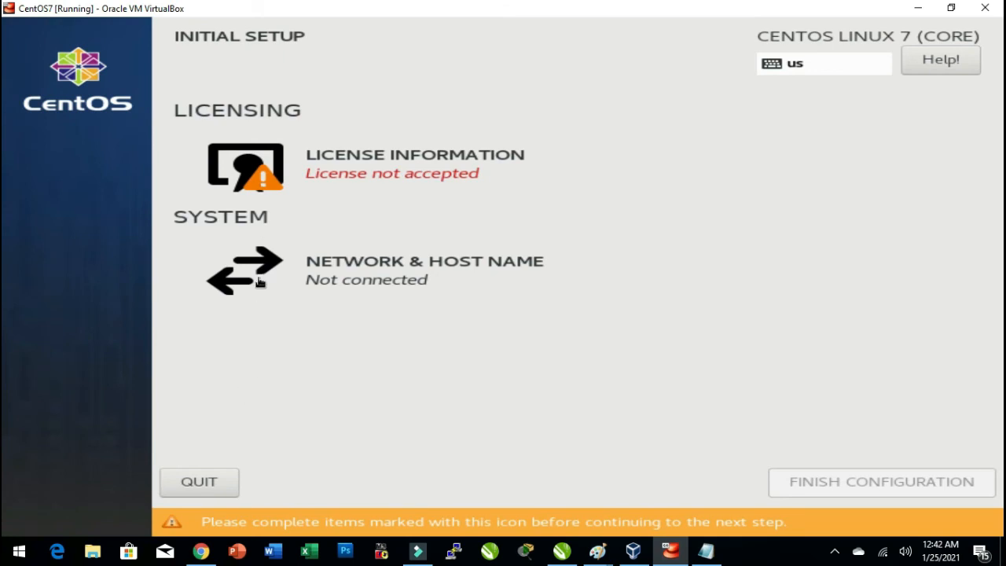
pyautogui.click(350, 160)
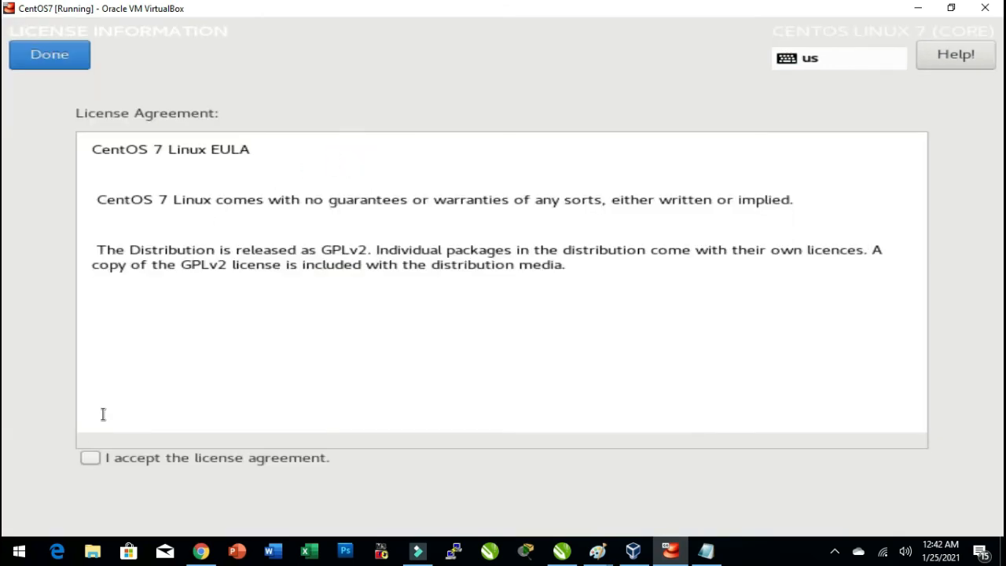
pyautogui.click(89, 457)
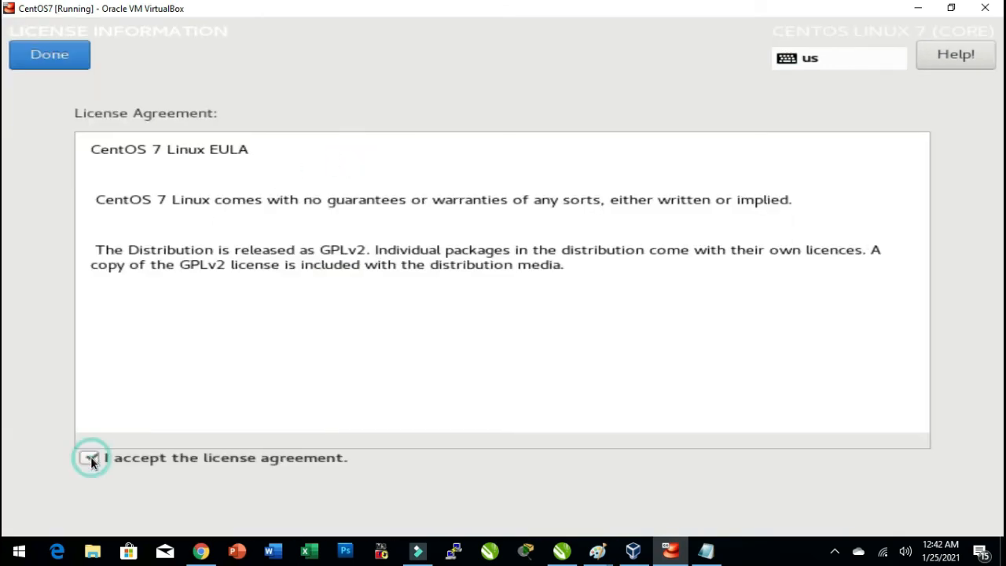
pyautogui.click(58, 61)
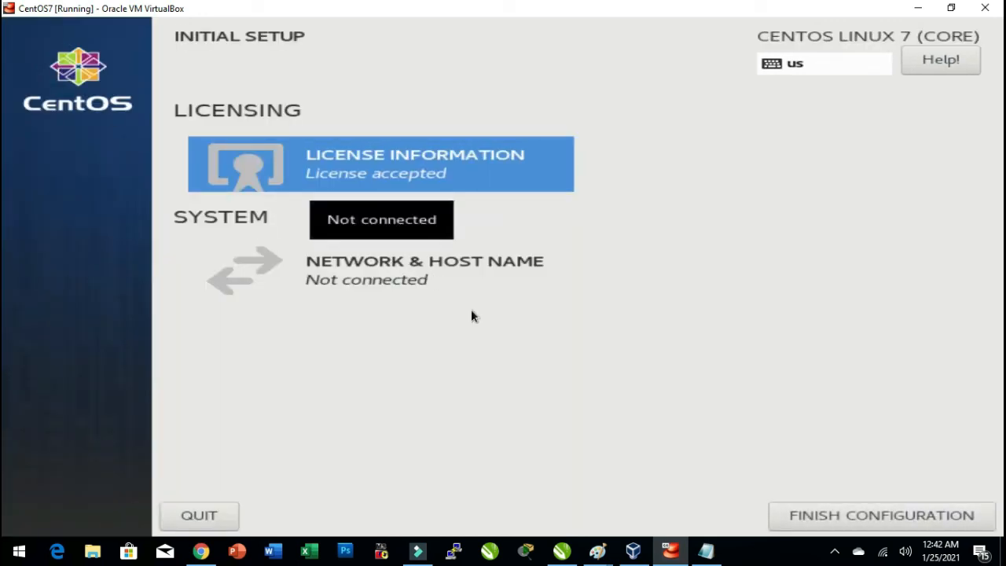
pyautogui.click(832, 521)
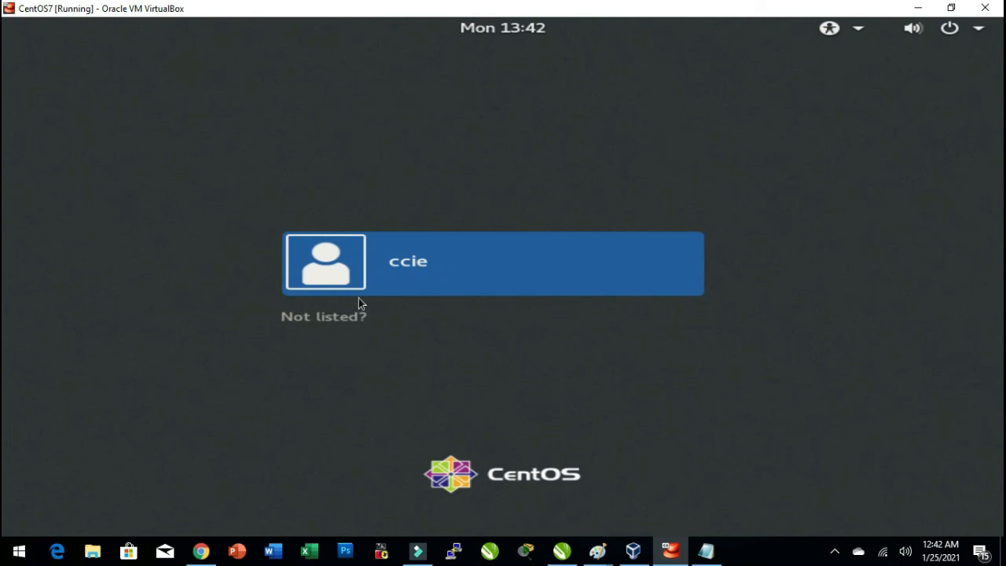
# Sign in through the unlisted-user option as root, entering the root password.
pyautogui.click(331, 317)
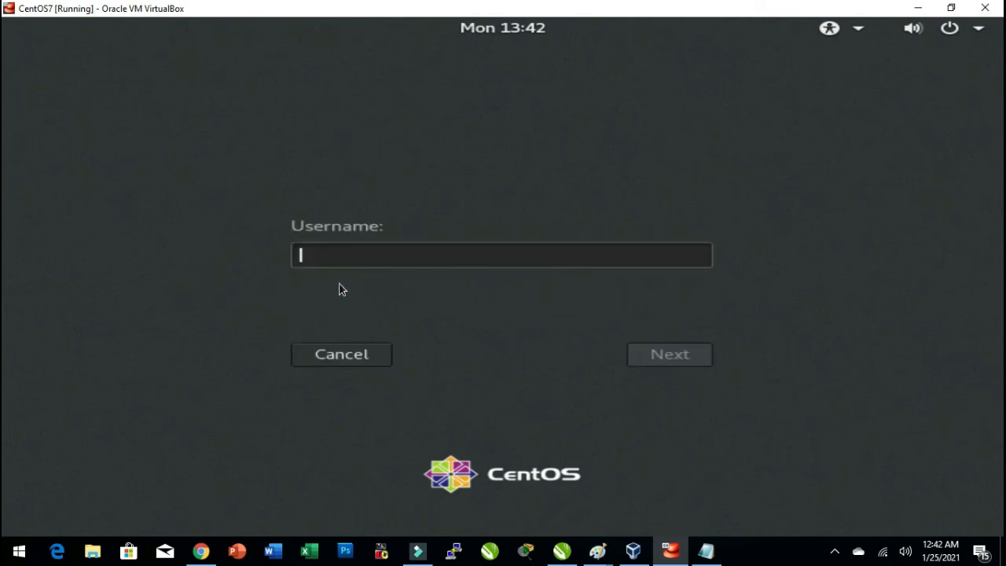
pyautogui.write('root')
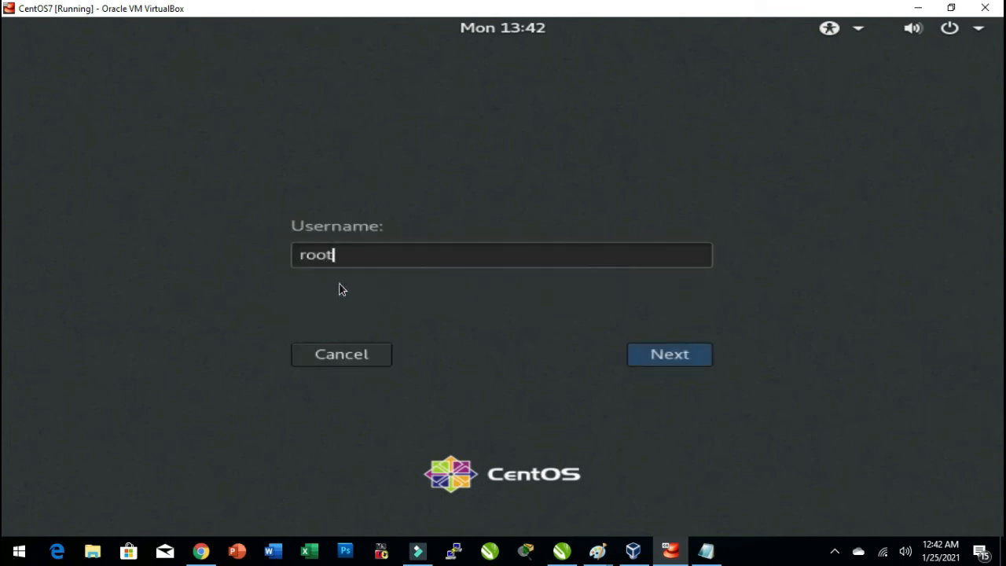
pyautogui.click(695, 354)
pyautogui.write('****')
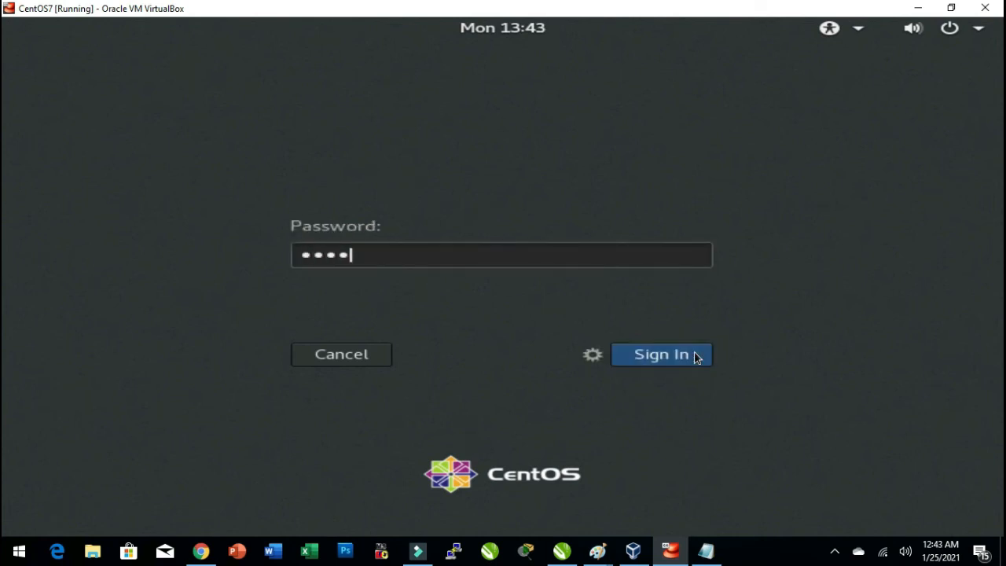
pyautogui.click(695, 358)
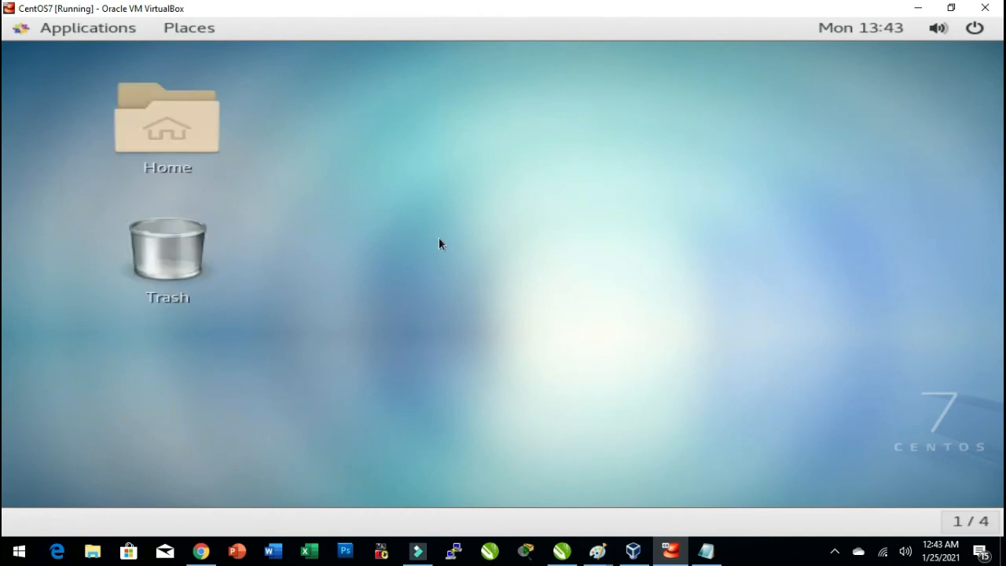
# Open a terminal window on the root desktop.
pyautogui.rightClick(417, 213)
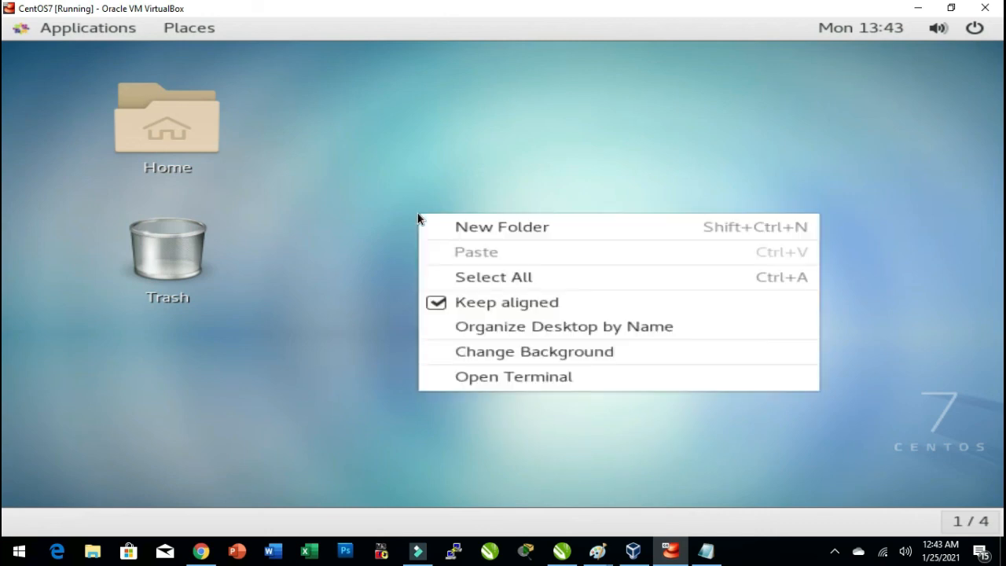
pyautogui.click(524, 380)
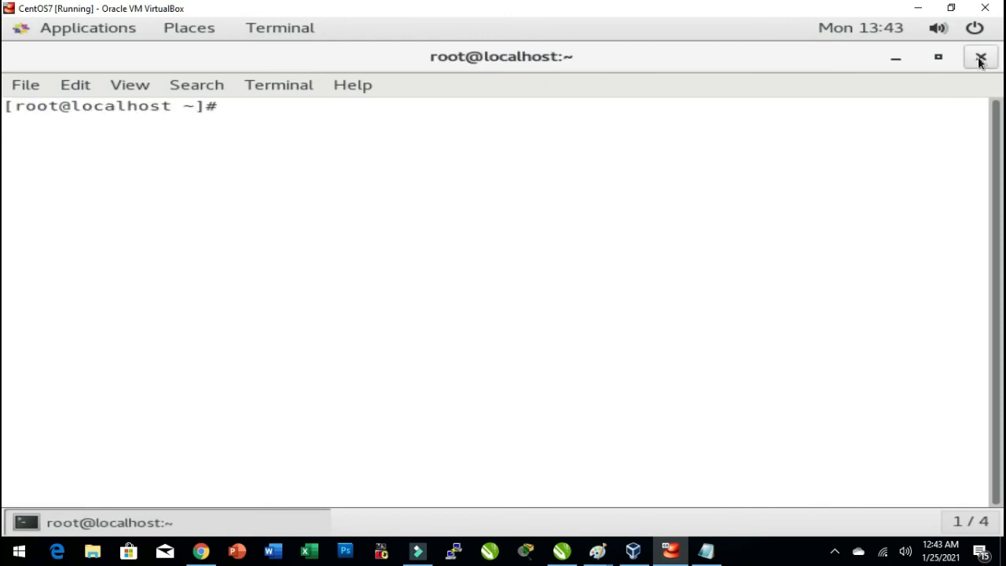
pyautogui.click(980, 58)
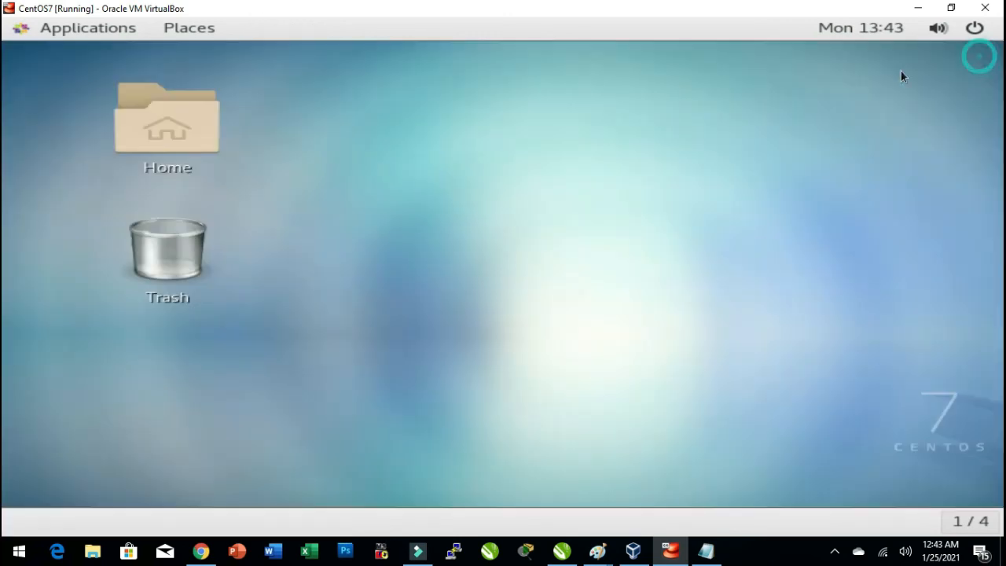
pyautogui.click(18, 29)
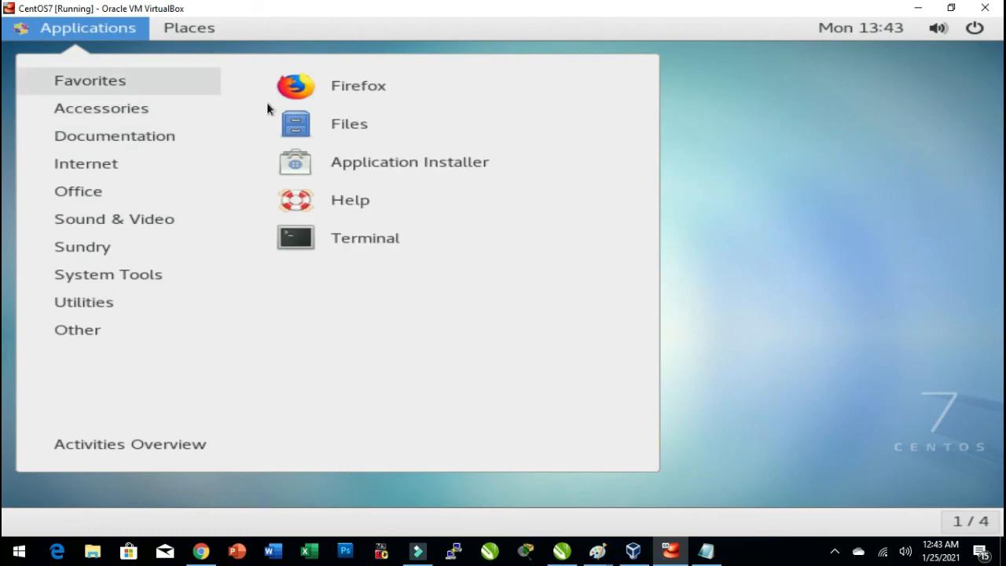
pyautogui.click(358, 250)
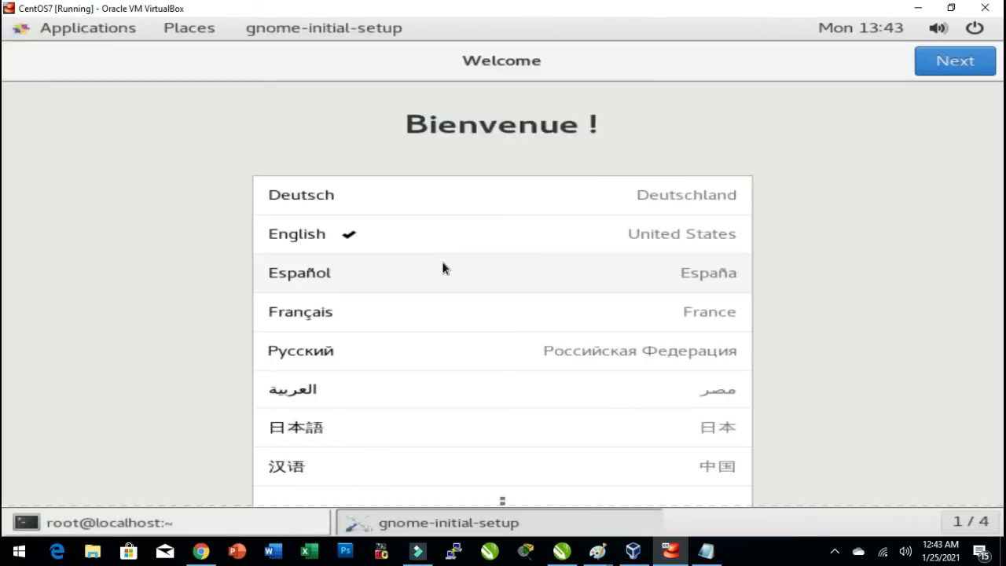
# Complete the GNOME welcome setup with English and English (US) keyboard, skip online accounts, and close Getting Started help.
pyautogui.click(958, 65)
pyautogui.click(958, 65)
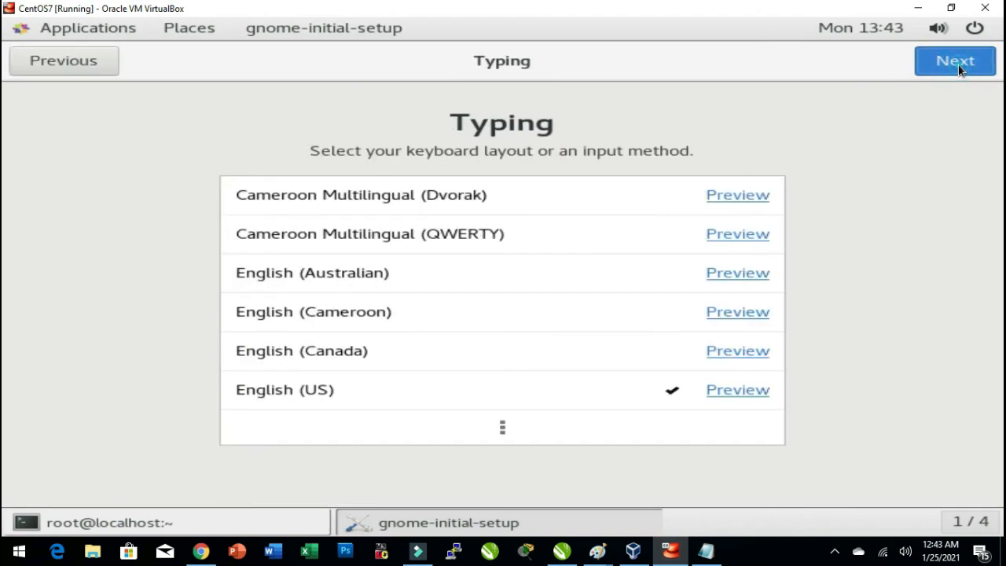
pyautogui.click(958, 65)
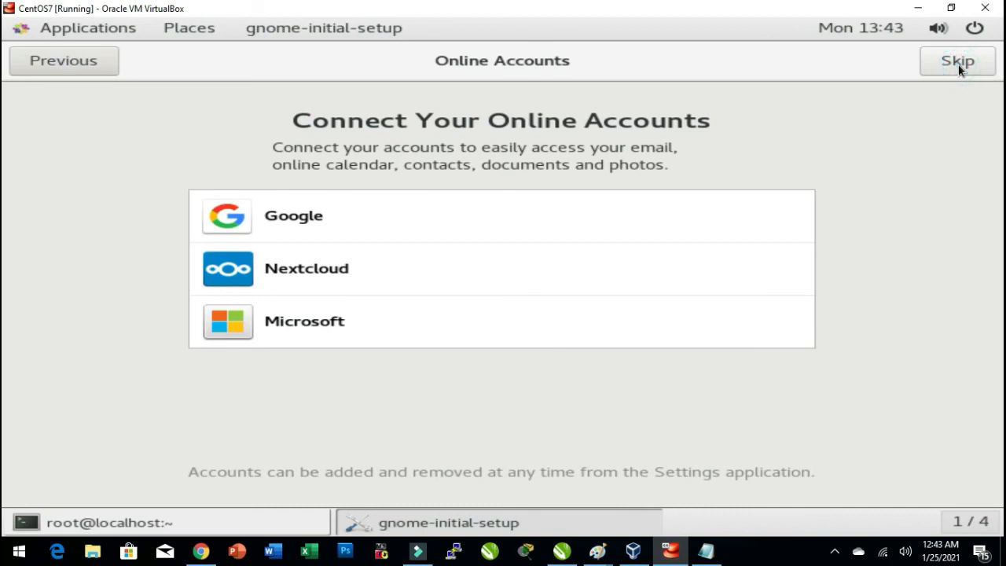
pyautogui.click(958, 64)
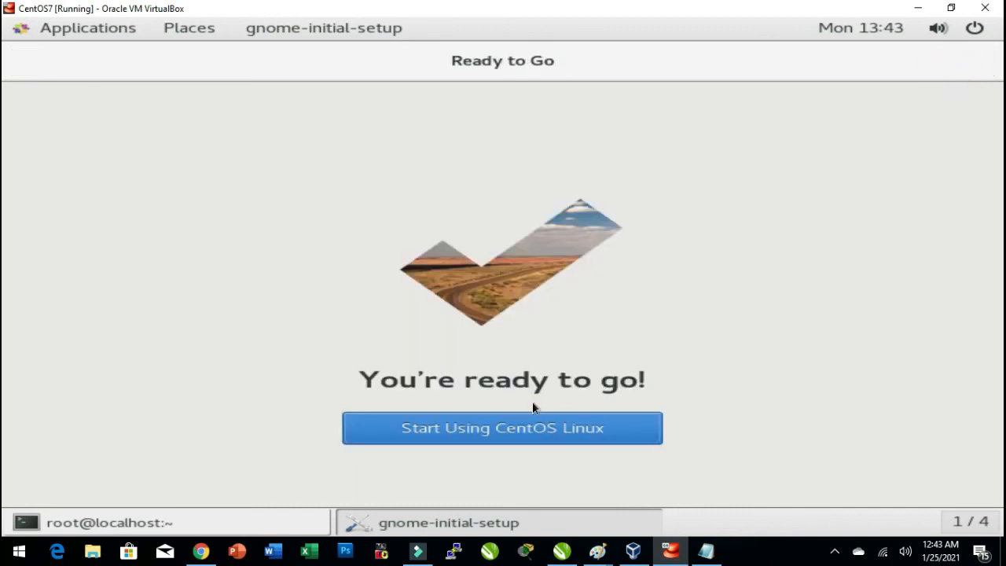
pyautogui.click(482, 432)
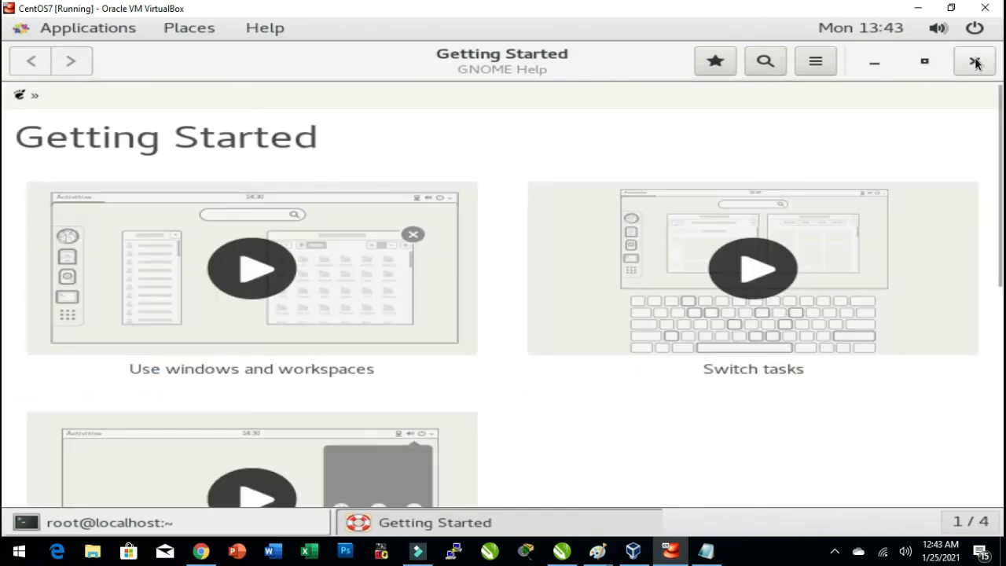
pyautogui.click(974, 60)
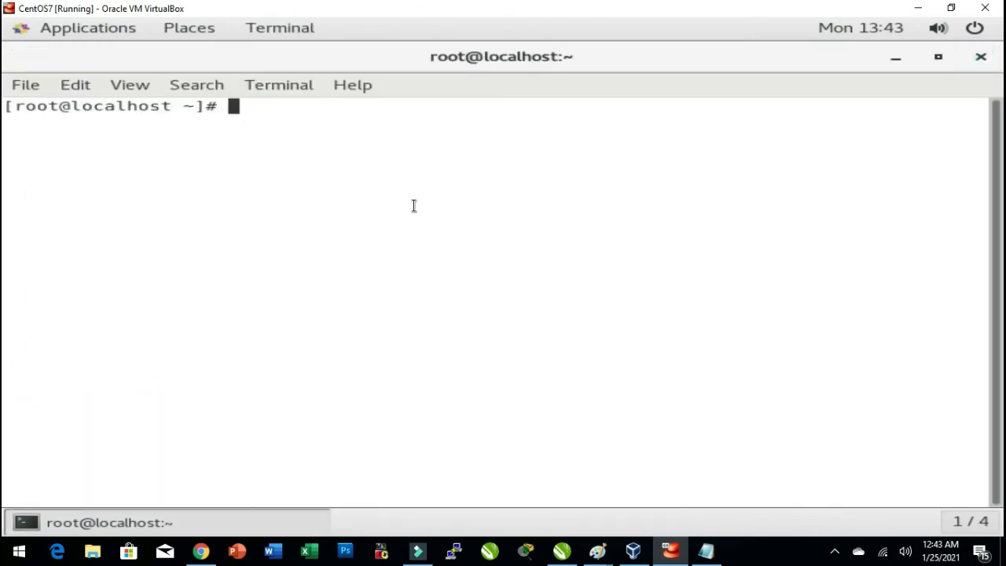
# Log the root session out by running pkill -u root in the terminal.
pyautogui.write('pkill -u cc')
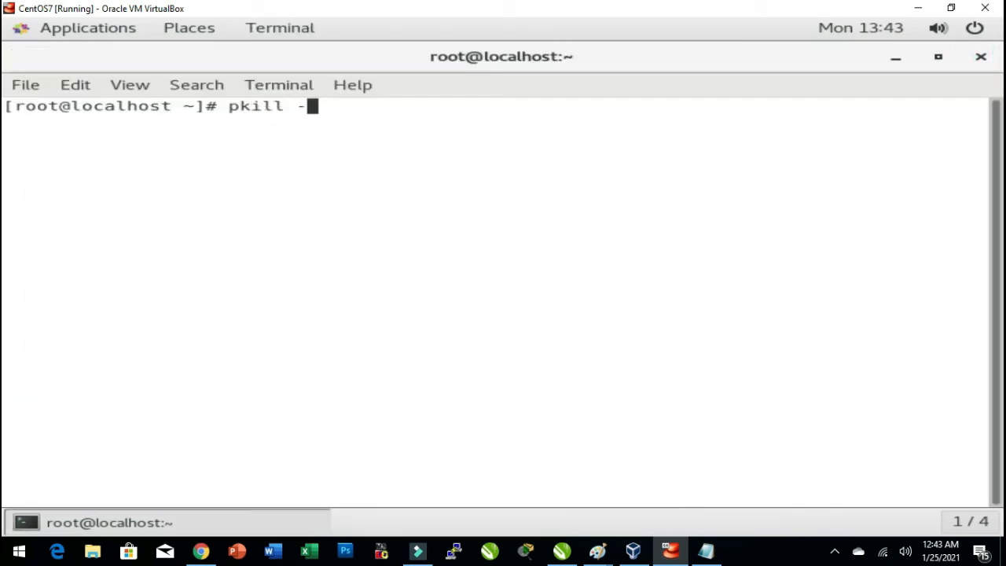
pyautogui.press('BackSpace')
pyautogui.press('BackSpace')
pyautogui.write('root')
pyautogui.press('Return')
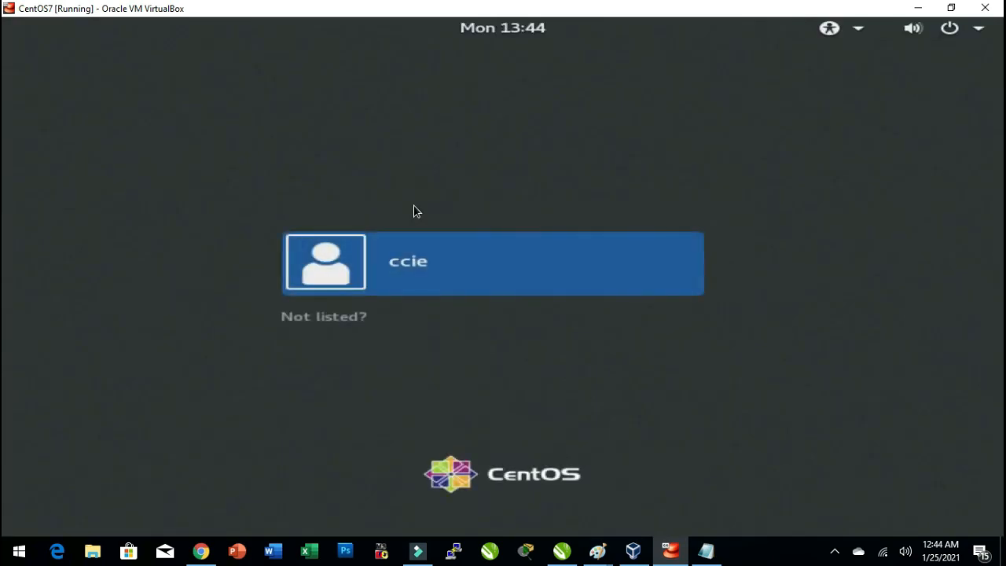
# Sign in as user ccie with its password.
pyautogui.click(448, 261)
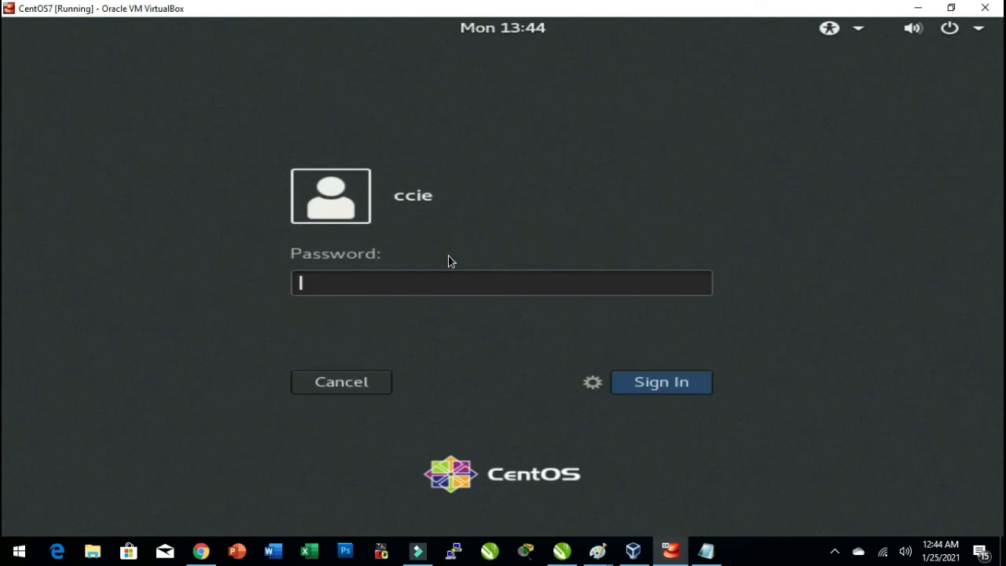
pyautogui.write('••••')
pyautogui.press('Return')
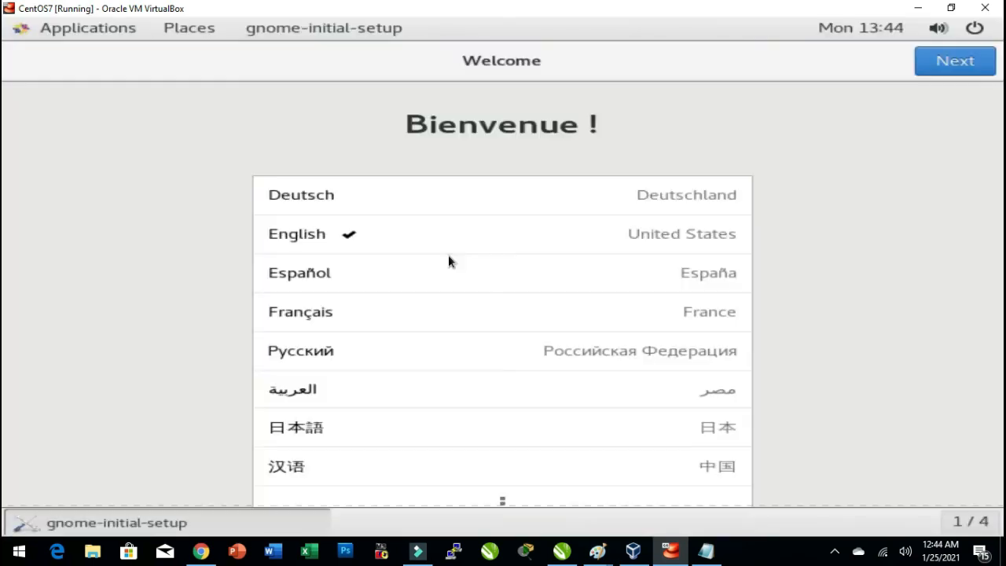
# Complete the GNOME welcome and privacy setup for ccie and close the Getting Started help window.
pyautogui.click(966, 62)
pyautogui.click(969, 63)
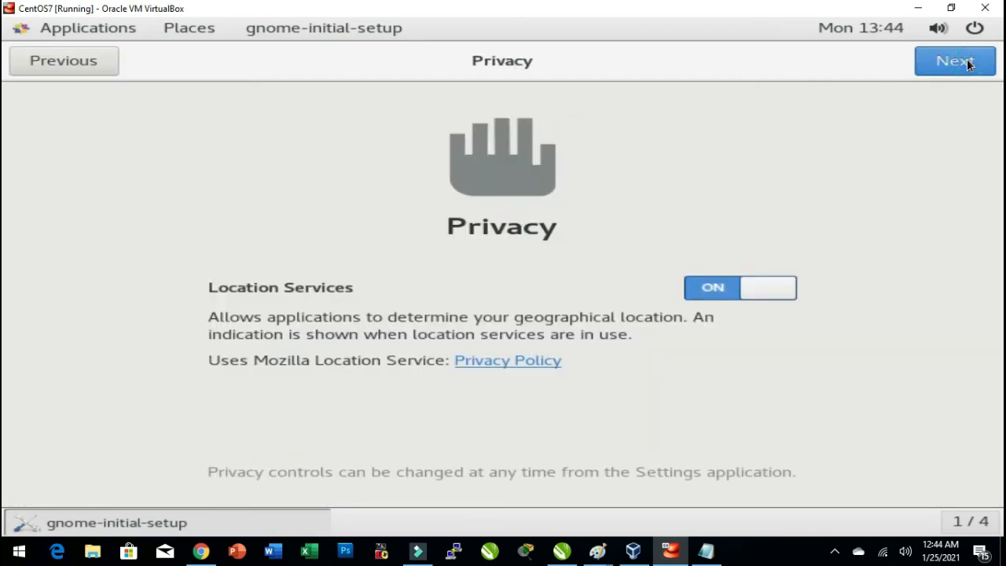
pyautogui.click(968, 63)
pyautogui.click(550, 418)
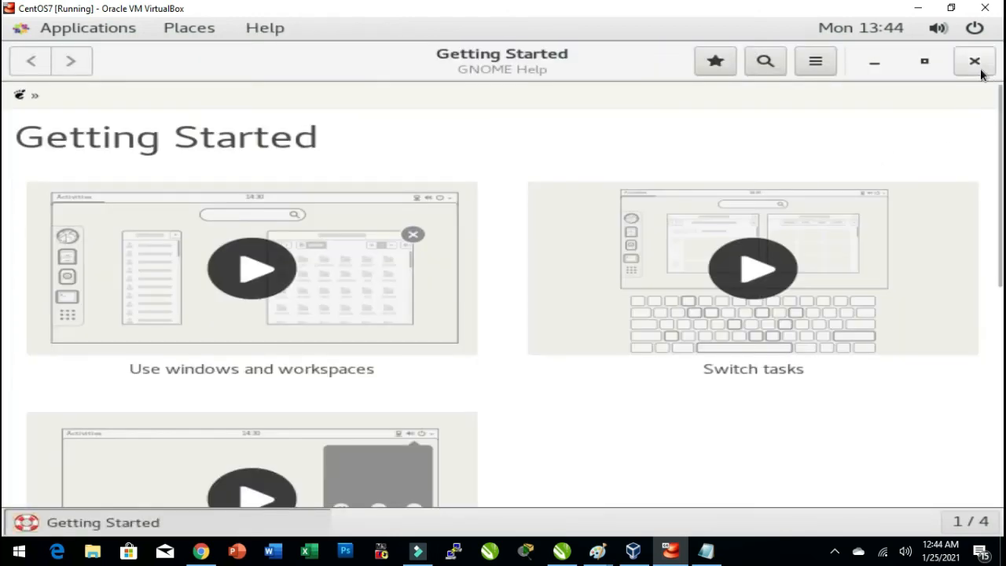
pyautogui.click(975, 63)
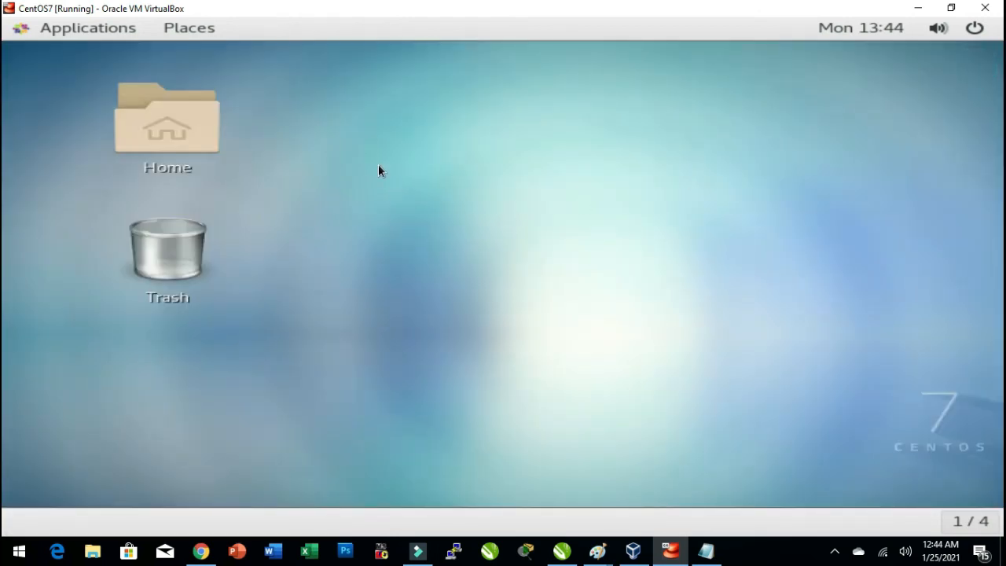
# Open a terminal from the desktop context menu.
pyautogui.click(89, 28)
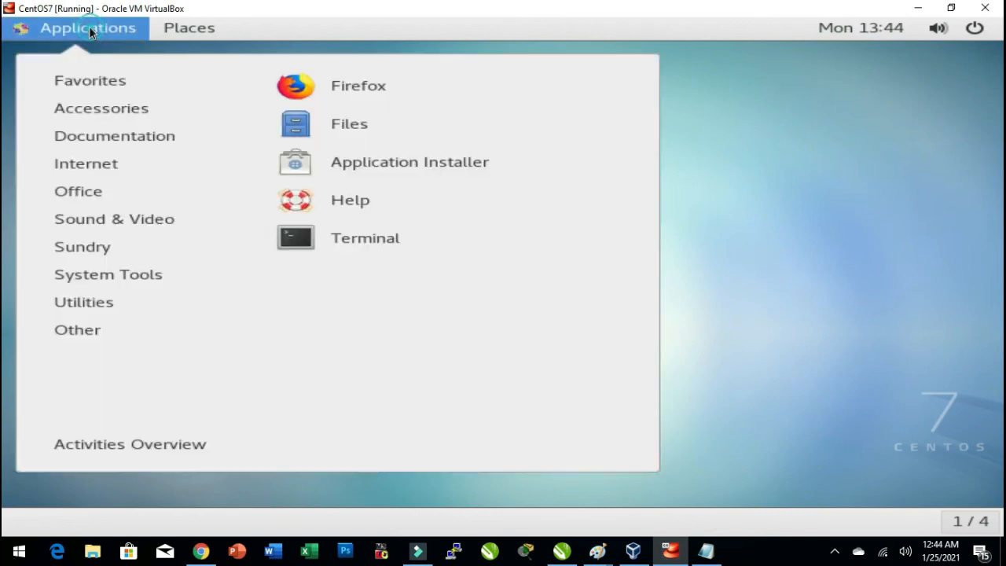
pyautogui.click(754, 207)
pyautogui.rightClick(496, 168)
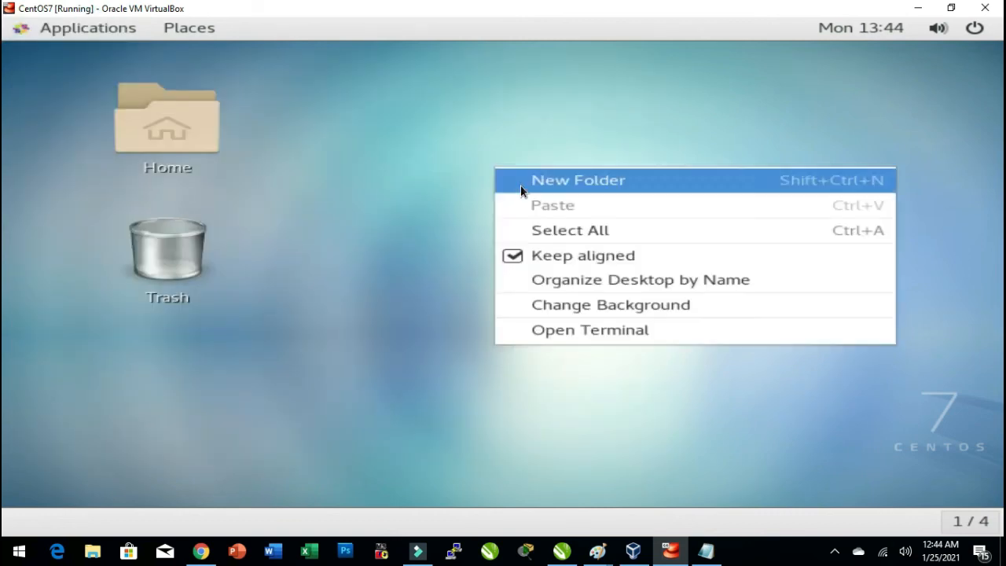
pyautogui.click(571, 327)
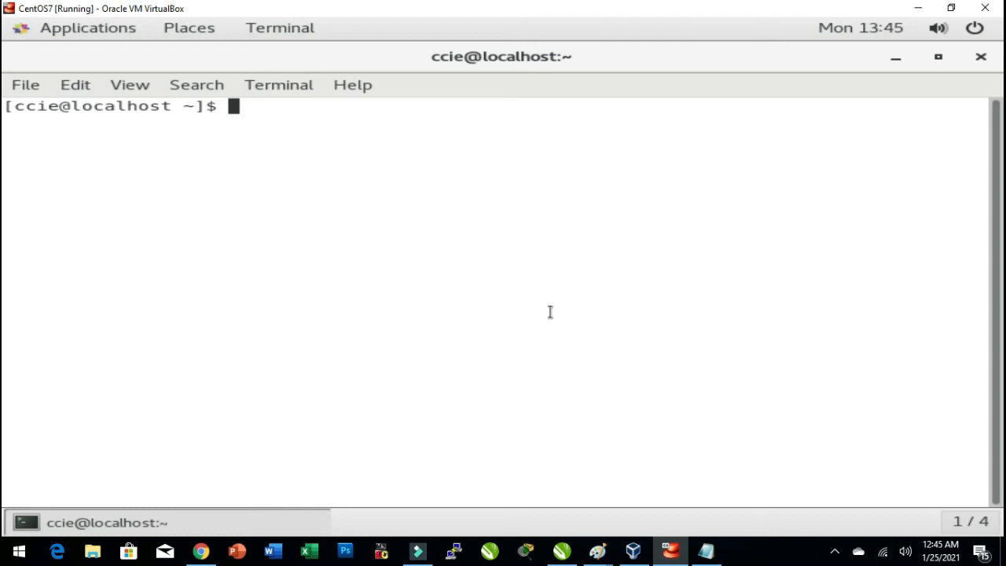
# Check the current directory and logged-in user with pwd and whoami.
pyautogui.click(429, 220)
pyautogui.write('pwd')
pyautogui.press('Return')
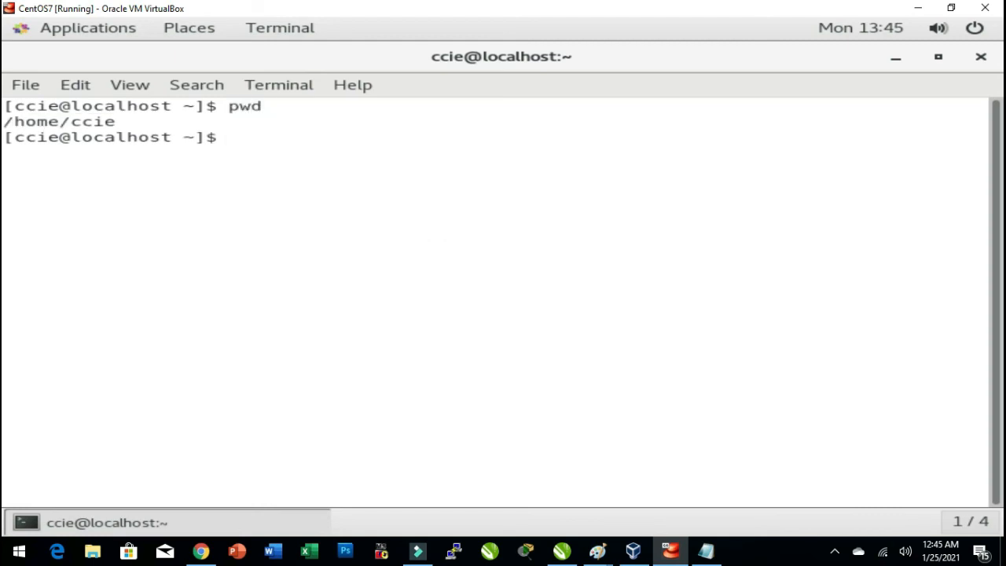
pyautogui.write('whomai')
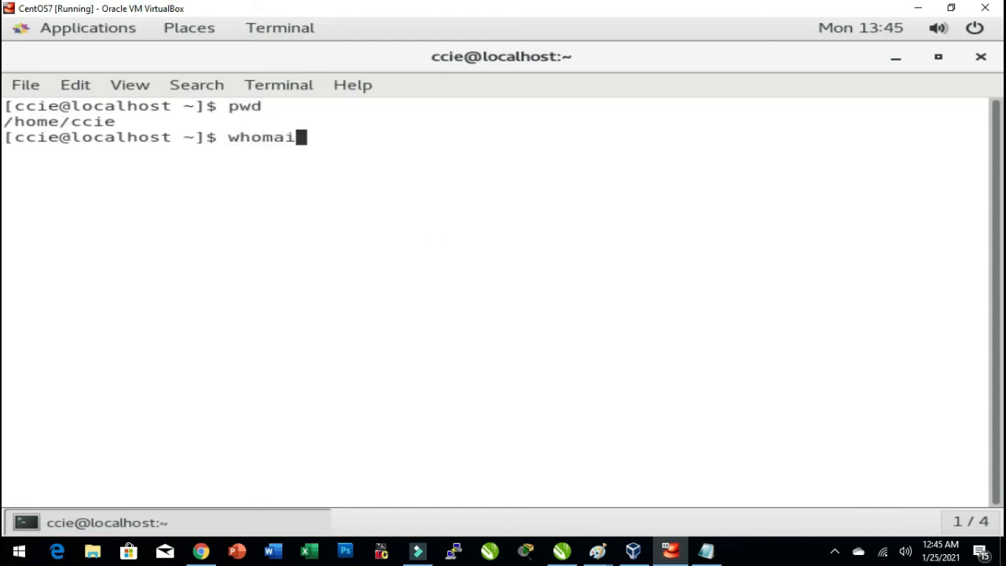
pyautogui.press('Return')
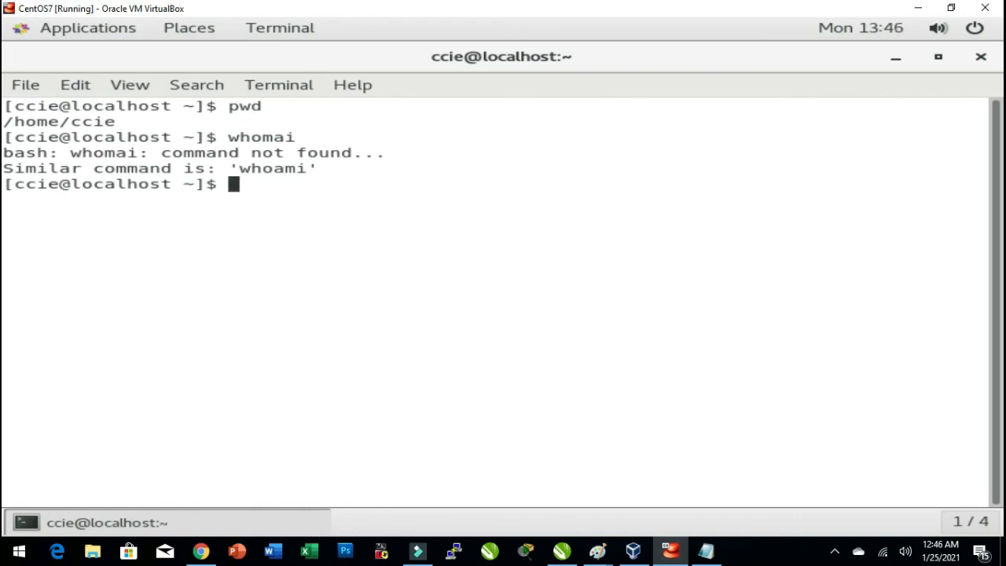
pyautogui.write('whoami')
pyautogui.press('Return')
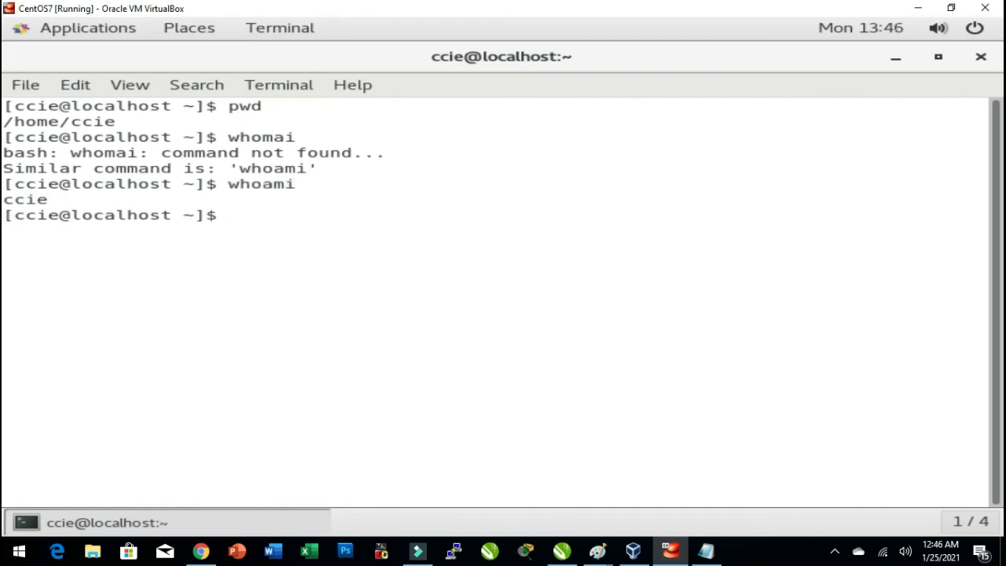
# Display kernel and system information with uname -a.
pyautogui.write('uam')
pyautogui.press('BackSpace')
pyautogui.press('BackSpace')
pyautogui.write('name -a')
pyautogui.press('Return')
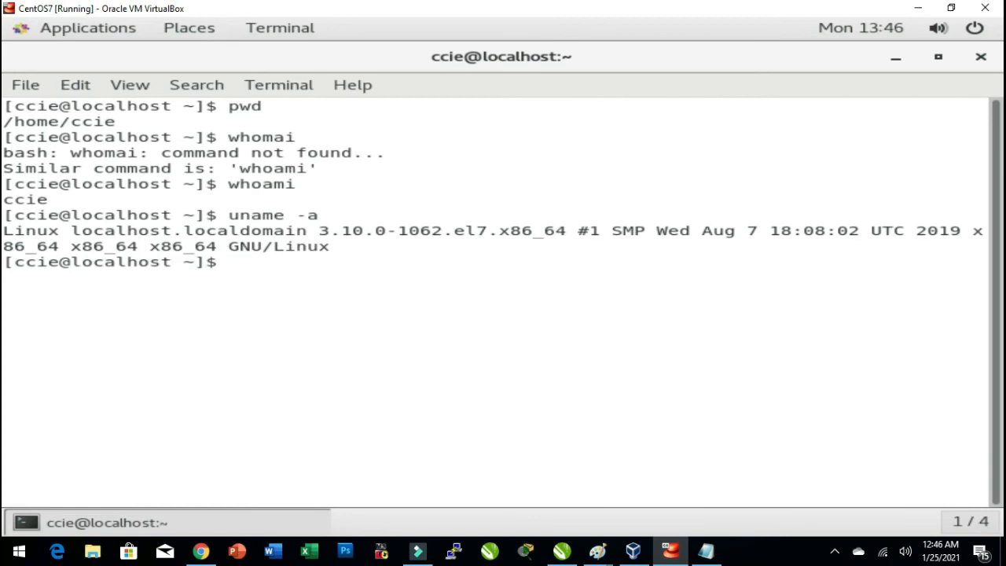
# Shut down the virtual machine with the poweroff command.
pyautogui.write('power off')
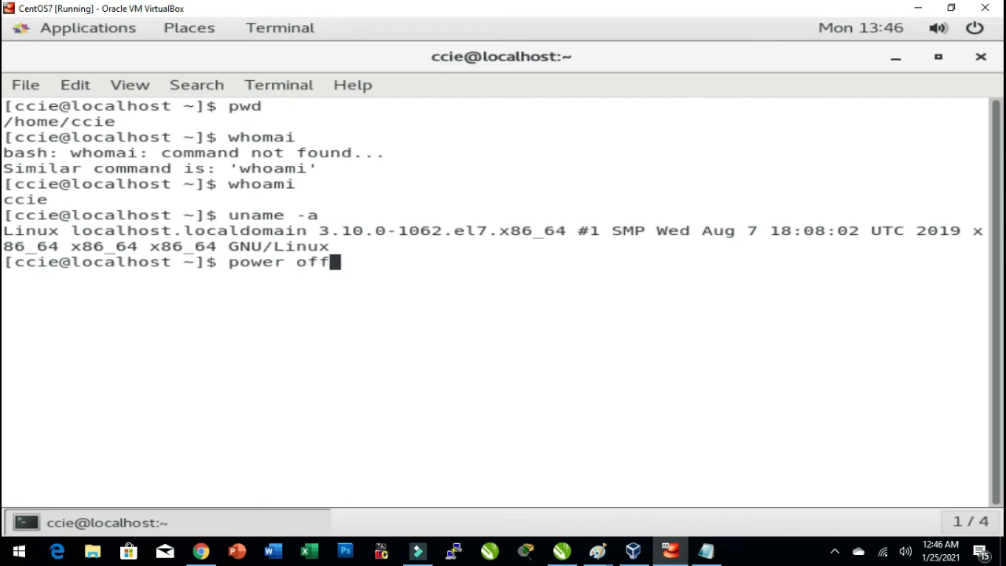
pyautogui.press('BackSpace')
pyautogui.press('BackSpace')
pyautogui.press('BackSpace')
pyautogui.press('BackSpace')
pyautogui.press('BackSpace')
pyautogui.write('roof')
pyautogui.press('Return')
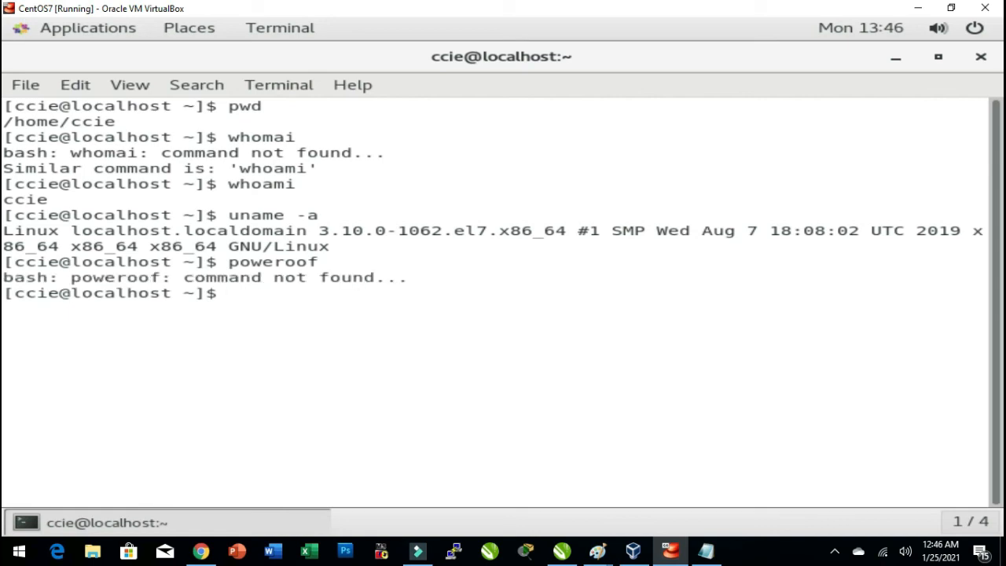
pyautogui.press('Up')
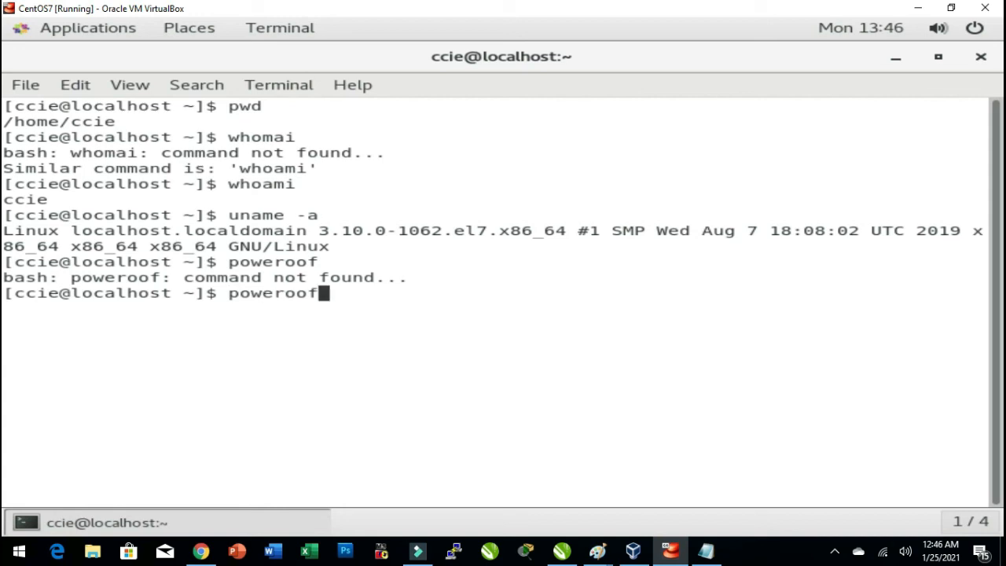
pyautogui.press('BackSpace')
pyautogui.press('BackSpace')
pyautogui.write('ff')
pyautogui.press('Return')
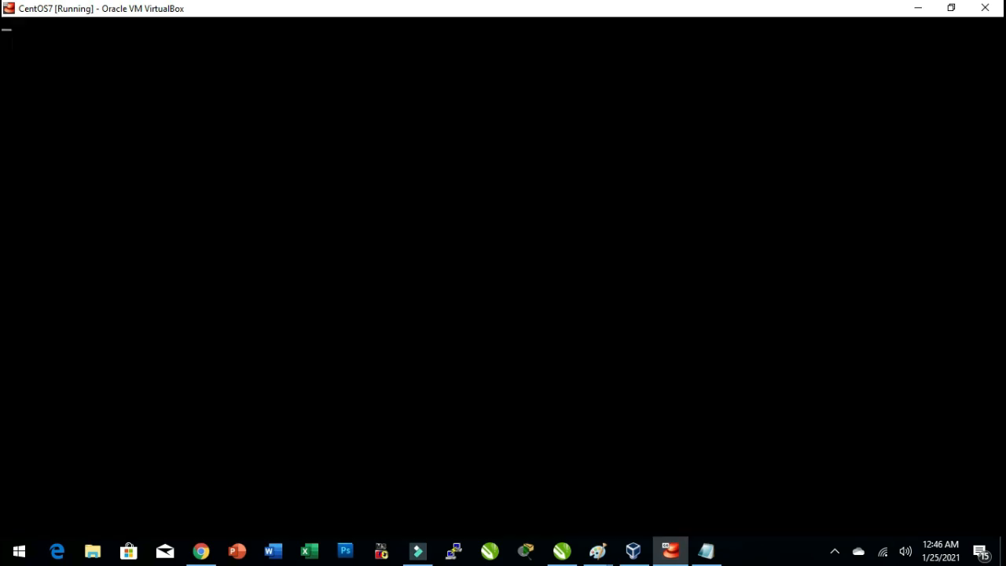